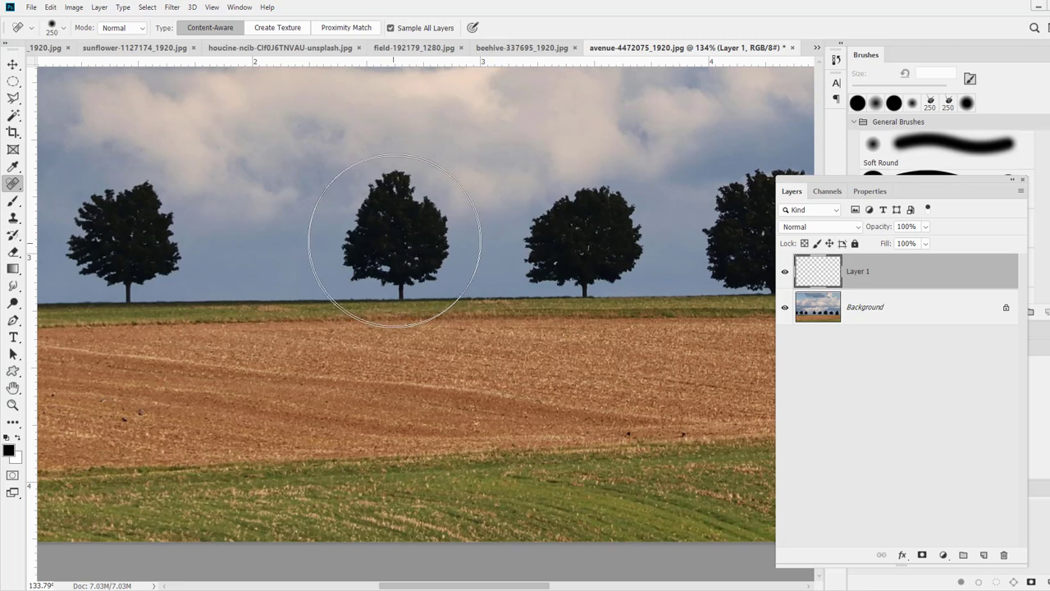
Try to remove the second visible tree from the left by painting over it on Layer 1 with a 250 px Content-Aware Spot Healing Brush
{"action": "left_click", "coordinate": [397, 244]}
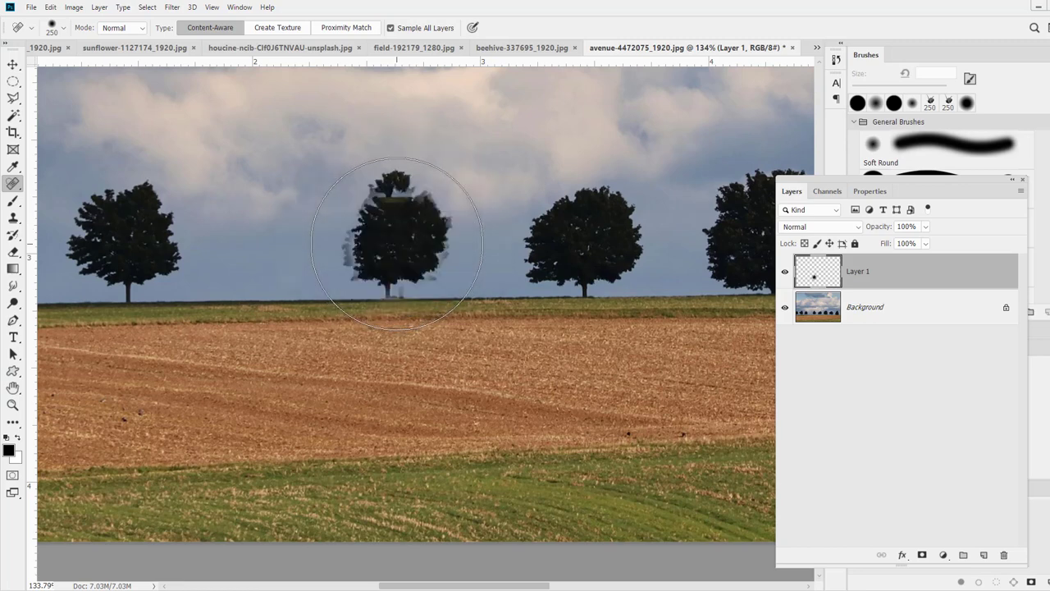
{"action": "left_click", "coordinate": [398, 243]}
{"action": "left_click", "coordinate": [397, 244]}
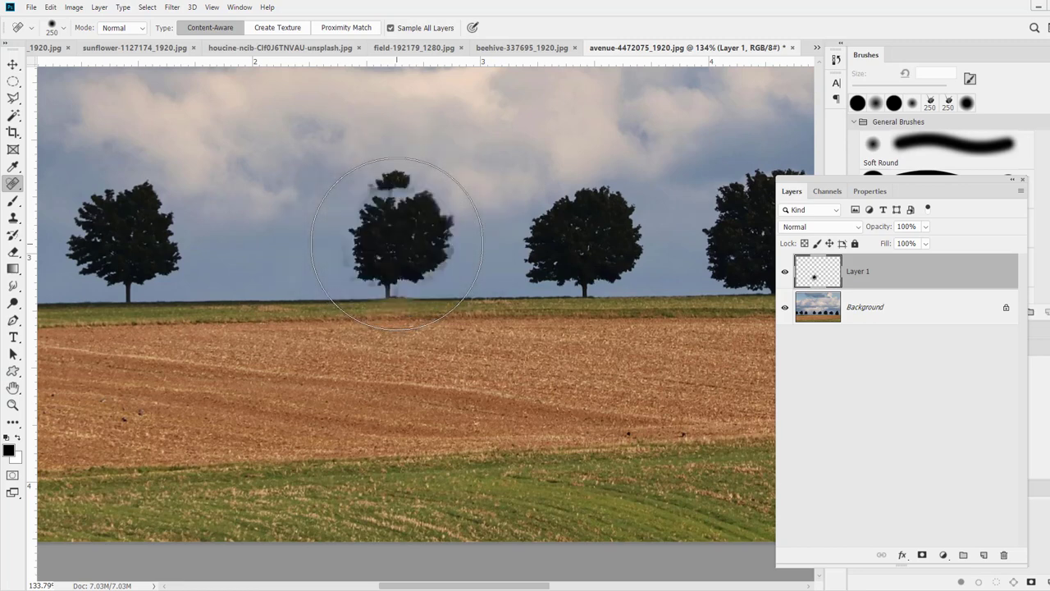
{"action": "left_click", "coordinate": [397, 243]}
{"action": "left_click", "coordinate": [397, 242]}
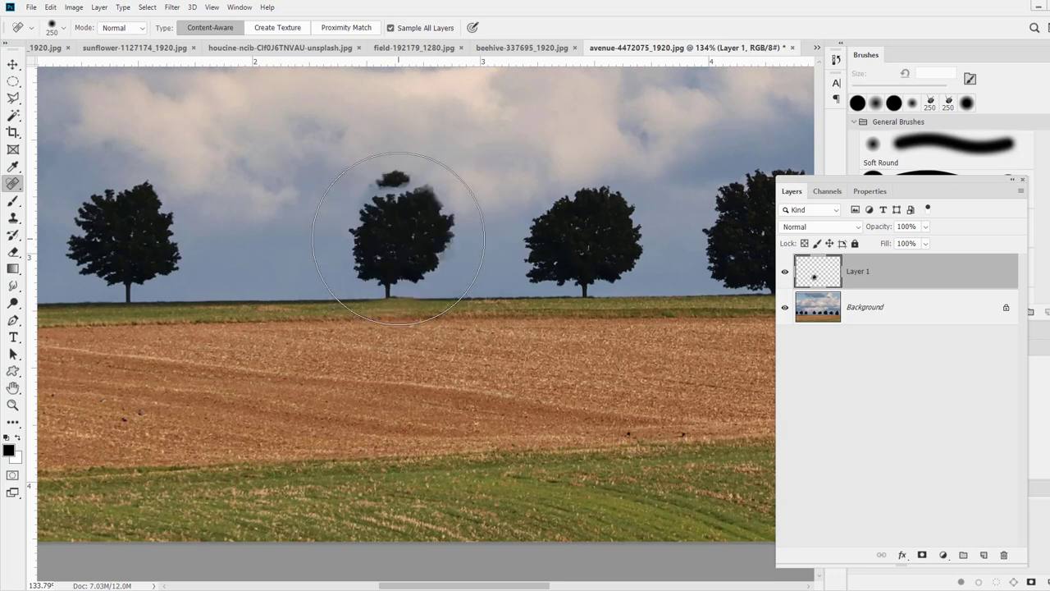
{"action": "left_click", "coordinate": [398, 223]}
{"action": "left_click", "coordinate": [399, 220]}
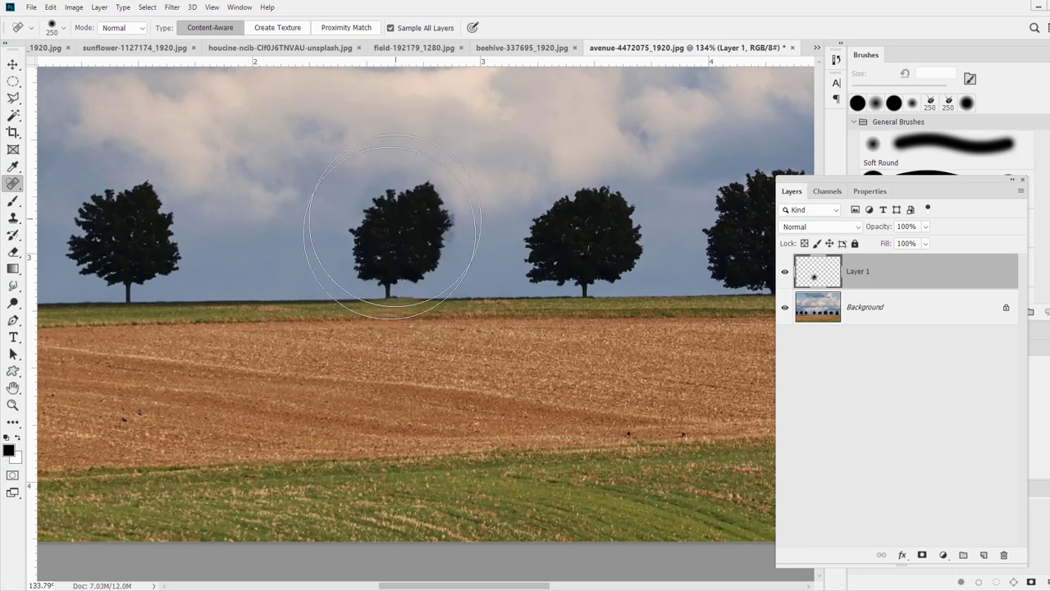
{"action": "left_click", "coordinate": [394, 227]}
{"action": "left_click_drag", "start_coordinate": [394, 226], "coordinate": [358, 244]}
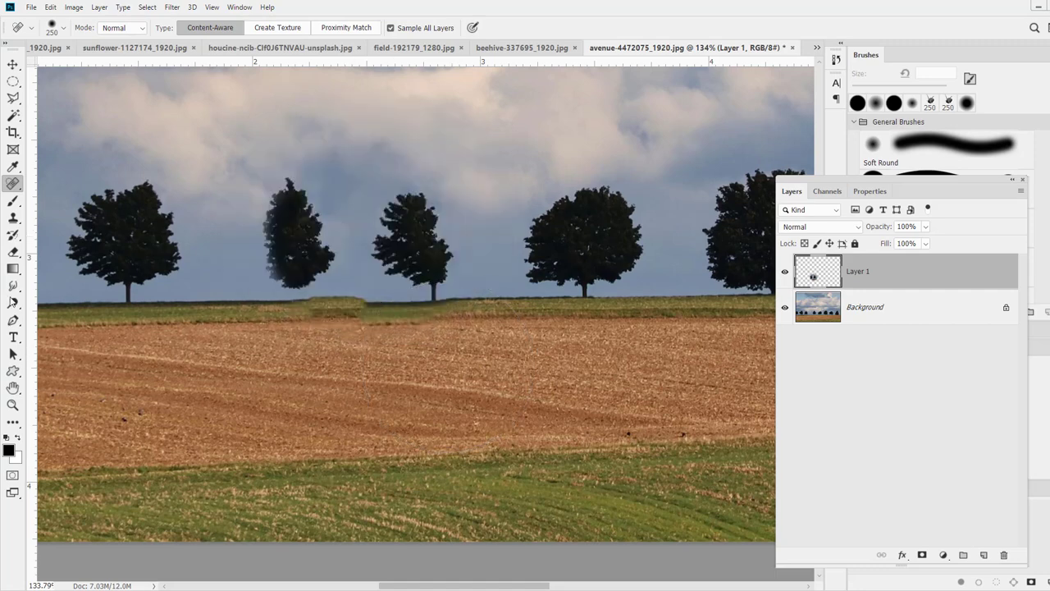
Try to heal the leftmost of the two tree remnants with the Healing Brush, using sky above it as the source
{"action": "right_click", "coordinate": [12, 188]}
{"action": "left_click", "coordinate": [74, 197]}
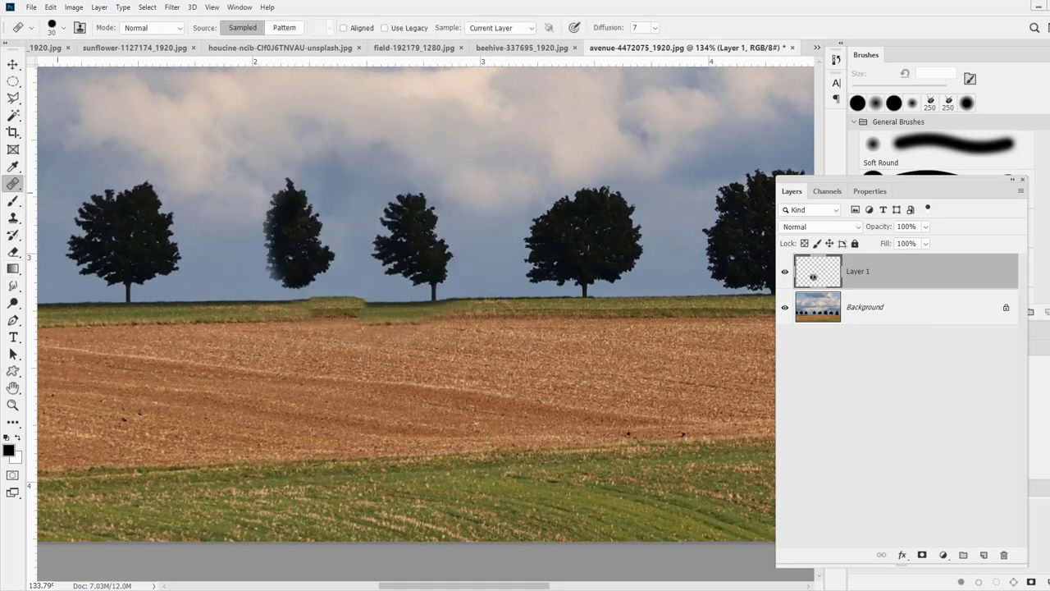
{"action": "left_click", "coordinate": [283, 182]}
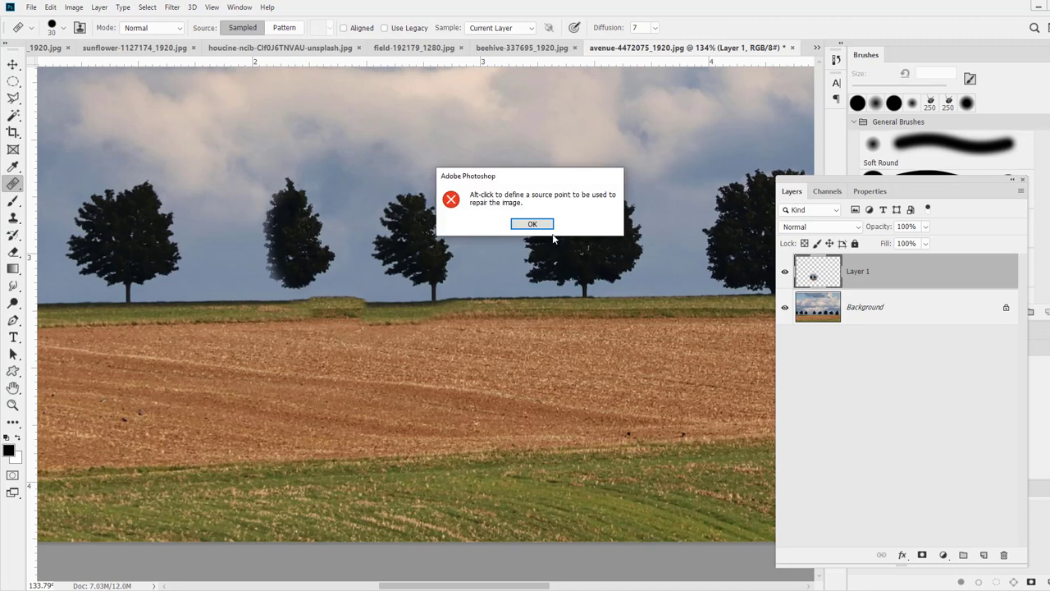
{"action": "left_click", "coordinate": [515, 220]}
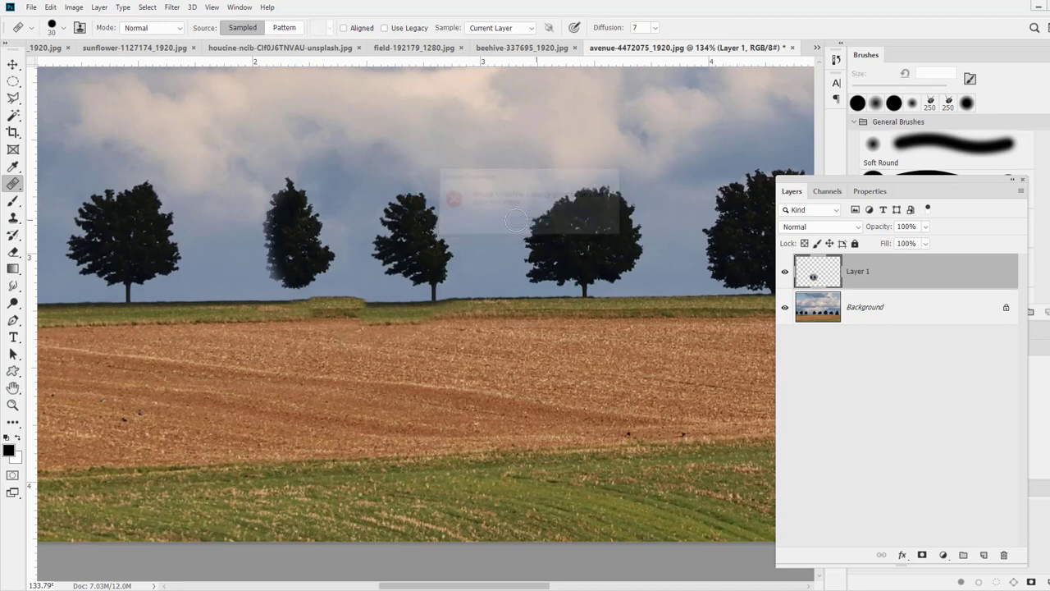
{"action": "left_click", "coordinate": [256, 168], "text": "alt"}
{"action": "mouse_move", "coordinate": [255, 189]}
{"action": "left_mouse_down"}
{"action": "mouse_move", "coordinate": [265, 243]}
{"action": "mouse_move", "coordinate": [293, 188]}
{"action": "mouse_move", "coordinate": [277, 198]}
{"action": "mouse_move", "coordinate": [281, 180]}
{"action": "mouse_move", "coordinate": [300, 196]}
{"action": "mouse_move", "coordinate": [286, 182]}
{"action": "mouse_move", "coordinate": [273, 267]}
{"action": "left_mouse_up"}
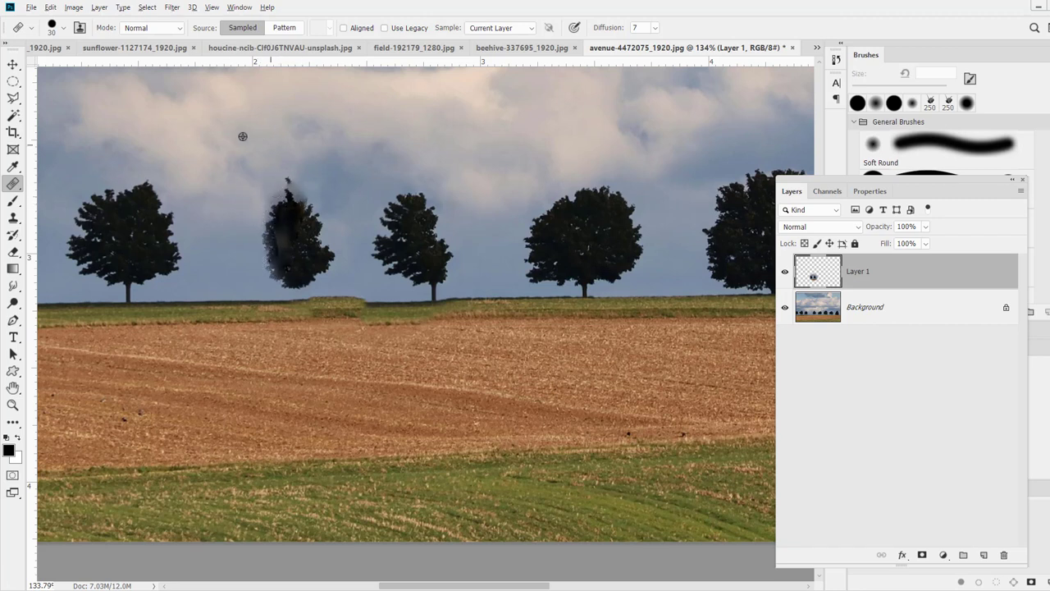
{"action": "left_click", "coordinate": [232, 158], "text": "alt"}
{"action": "left_click_drag", "start_coordinate": [273, 201], "coordinate": [273, 201]}
Set the Healing Brush to sample All Layers and try painting sky over the tree remnant and repairing the horizon beneath it
{"action": "left_click", "coordinate": [501, 28]}
{"action": "left_click", "coordinate": [492, 59]}
{"action": "left_click", "coordinate": [255, 149], "text": "alt"}
{"action": "mouse_move", "coordinate": [287, 176]}
{"action": "left_mouse_down"}
{"action": "mouse_move", "coordinate": [296, 200]}
{"action": "mouse_move", "coordinate": [275, 206]}
{"action": "mouse_move", "coordinate": [271, 192]}
{"action": "mouse_move", "coordinate": [275, 256]}
{"action": "mouse_move", "coordinate": [275, 222]}
{"action": "mouse_move", "coordinate": [299, 211]}
{"action": "mouse_move", "coordinate": [287, 241]}
{"action": "left_mouse_up"}
{"action": "mouse_move", "coordinate": [300, 194]}
{"action": "left_mouse_down"}
{"action": "mouse_move", "coordinate": [306, 235]}
{"action": "mouse_move", "coordinate": [303, 213]}
{"action": "mouse_move", "coordinate": [293, 244]}
{"action": "mouse_move", "coordinate": [377, 167]}
{"action": "mouse_move", "coordinate": [309, 222]}
{"action": "mouse_move", "coordinate": [322, 242]}
{"action": "mouse_move", "coordinate": [316, 213]}
{"action": "mouse_move", "coordinate": [333, 247]}
{"action": "mouse_move", "coordinate": [290, 252]}
{"action": "left_mouse_up"}
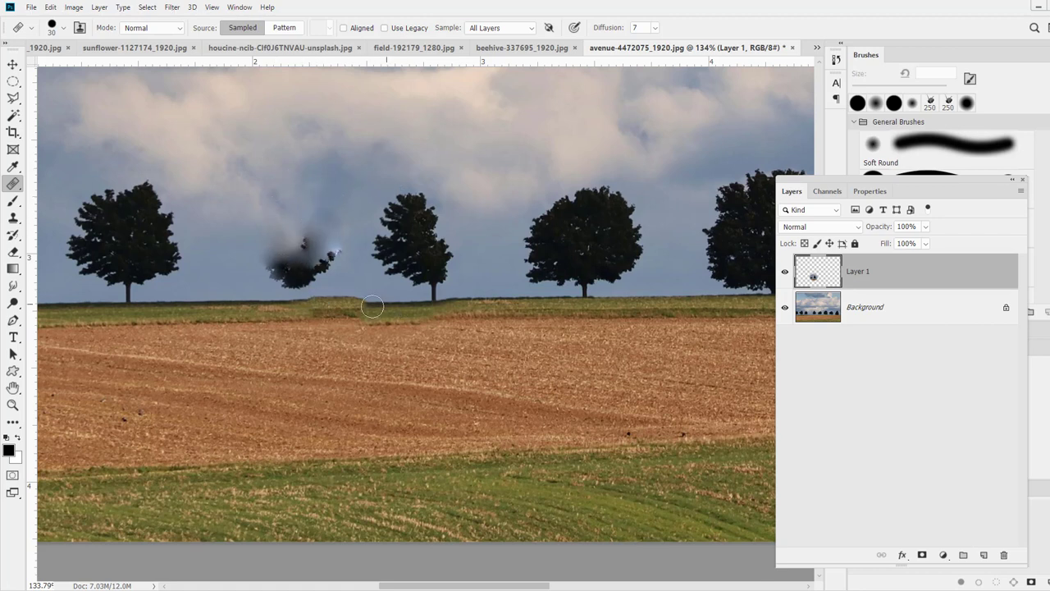
{"action": "left_click_drag", "start_coordinate": [371, 307], "coordinate": [233, 307]}
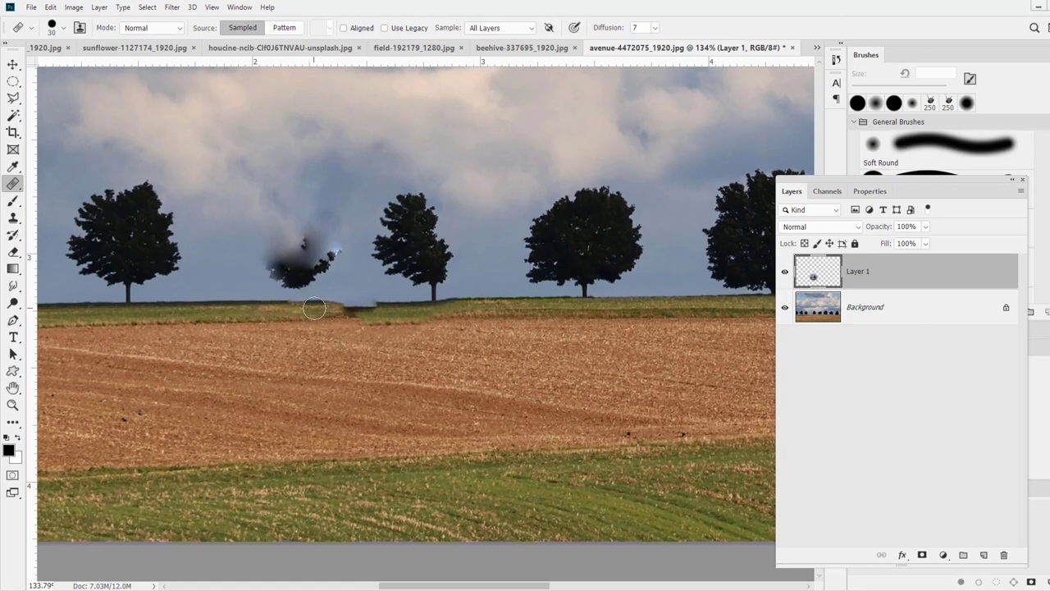
{"action": "left_click_drag", "start_coordinate": [314, 308], "coordinate": [400, 310]}
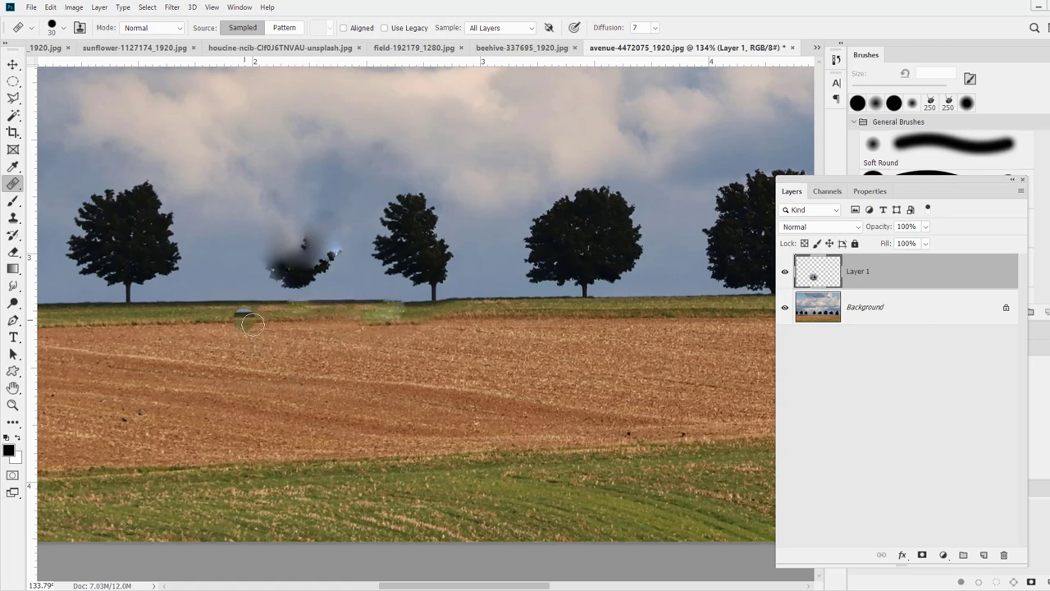
Delete Layer 1 and outline the second visible tree from the left on the Background with the Polygonal Lasso, down to the horizon
{"action": "mouse_move", "coordinate": [990, 271]}
{"action": "left_mouse_down"}
{"action": "mouse_move", "coordinate": [1024, 395]}
{"action": "mouse_move", "coordinate": [1004, 555]}
{"action": "left_mouse_up"}
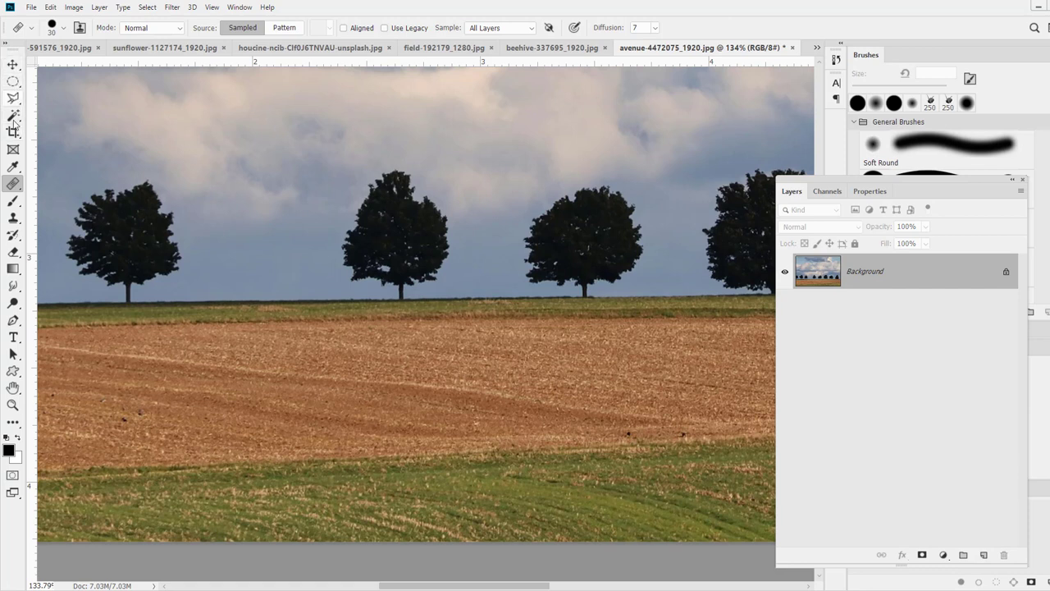
{"action": "left_click", "coordinate": [14, 99]}
{"action": "left_click", "coordinate": [82, 110]}
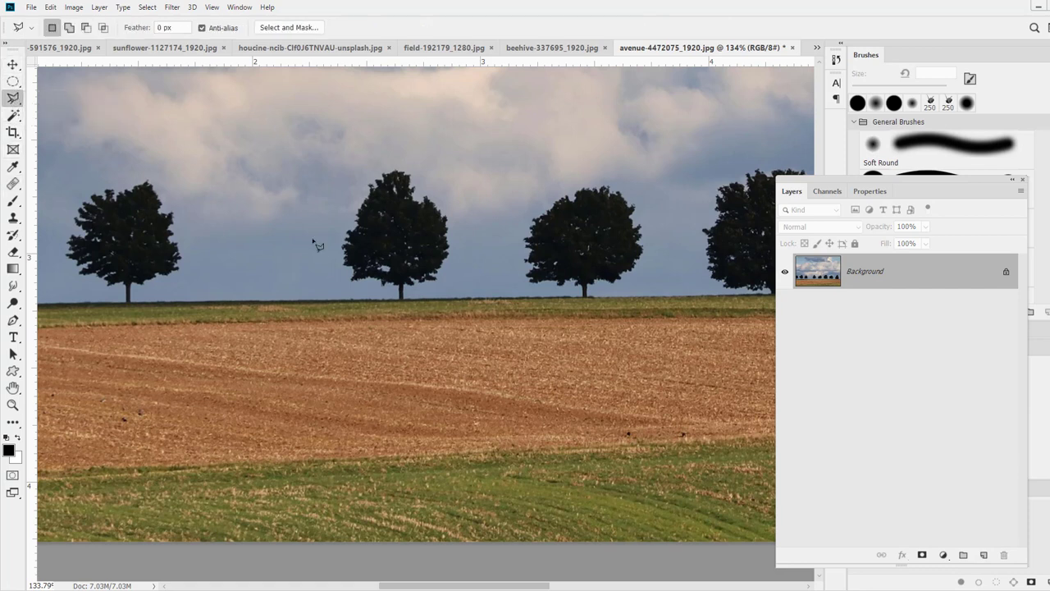
{"action": "left_click", "coordinate": [326, 287]}
{"action": "left_click", "coordinate": [334, 160]}
{"action": "left_click", "coordinate": [416, 142]}
{"action": "left_click", "coordinate": [470, 215]}
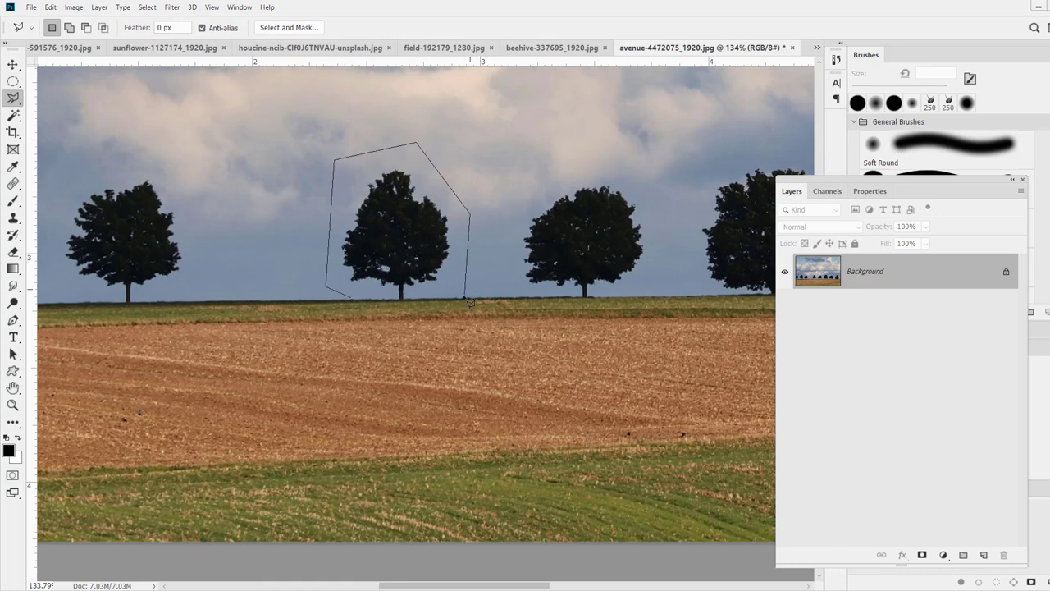
{"action": "double_click", "coordinate": [465, 297]}
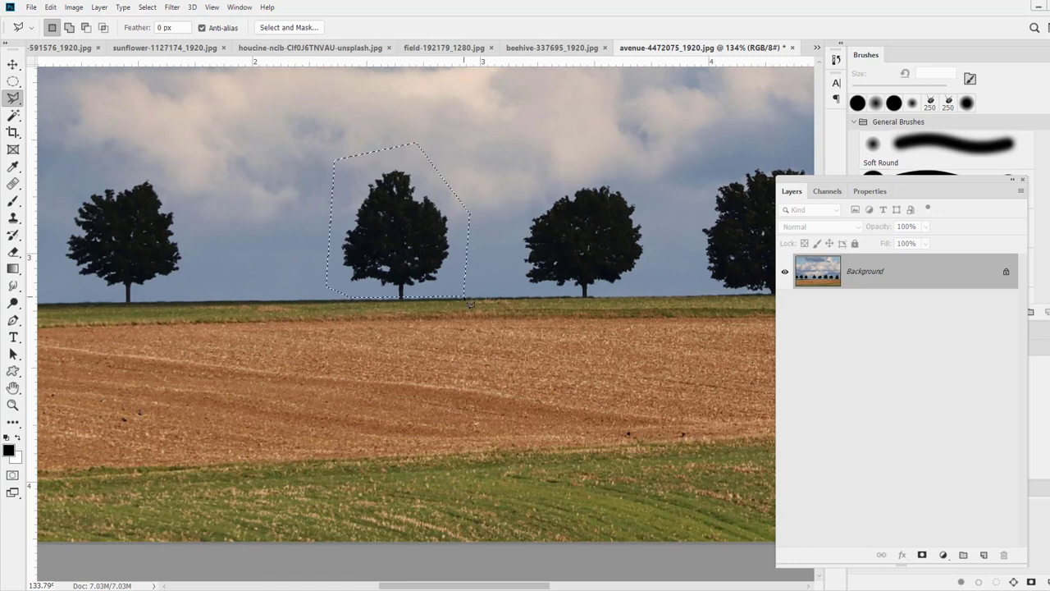
Fill the selected tree area with Content-Aware contents in Normal mode at 100% opacity
{"action": "left_click", "coordinate": [51, 7]}
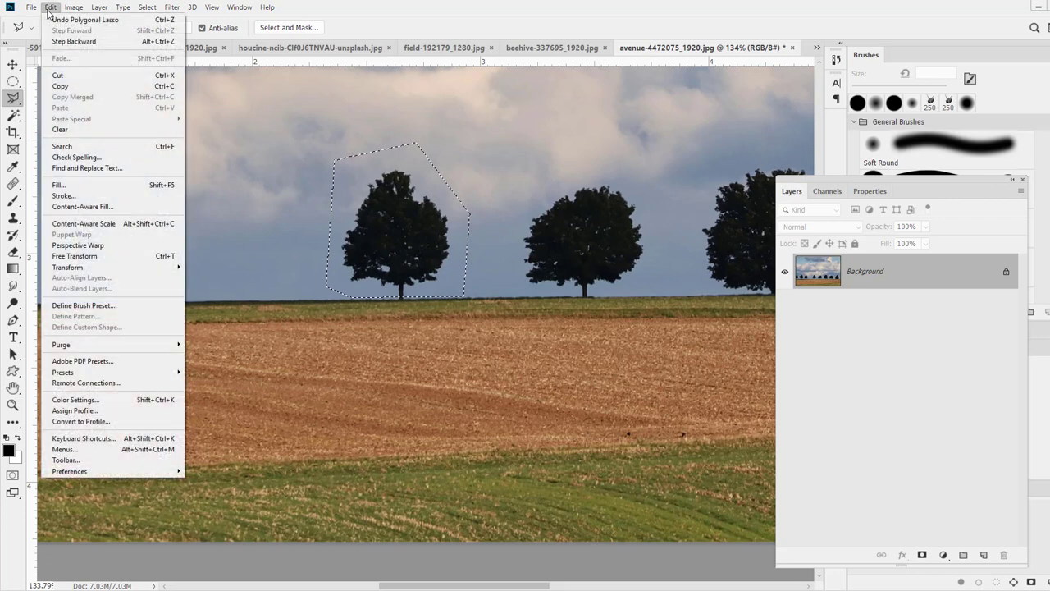
{"action": "left_click", "coordinate": [97, 188]}
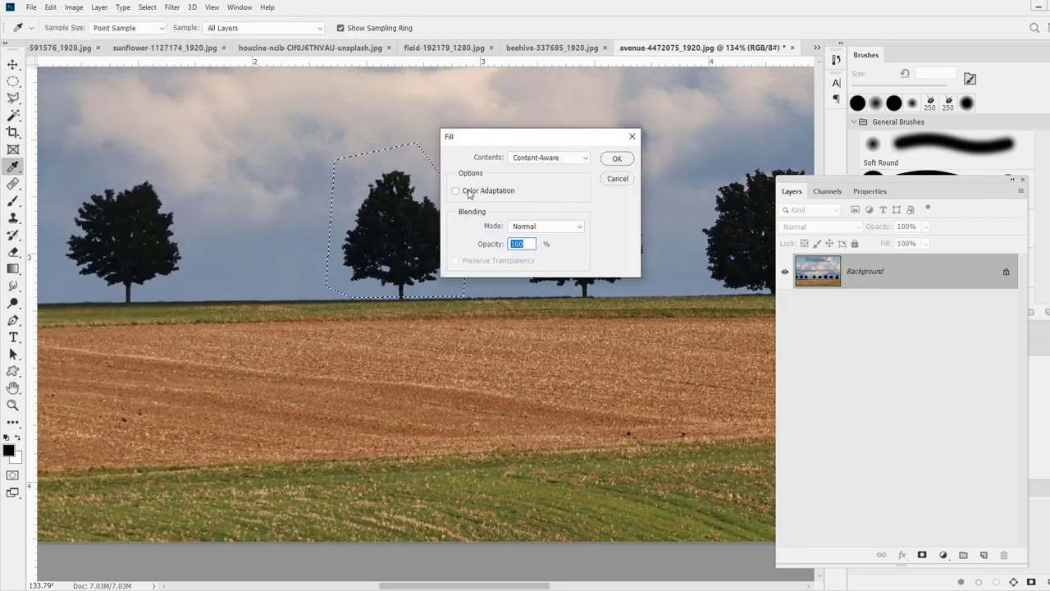
{"action": "left_click", "coordinate": [617, 158]}
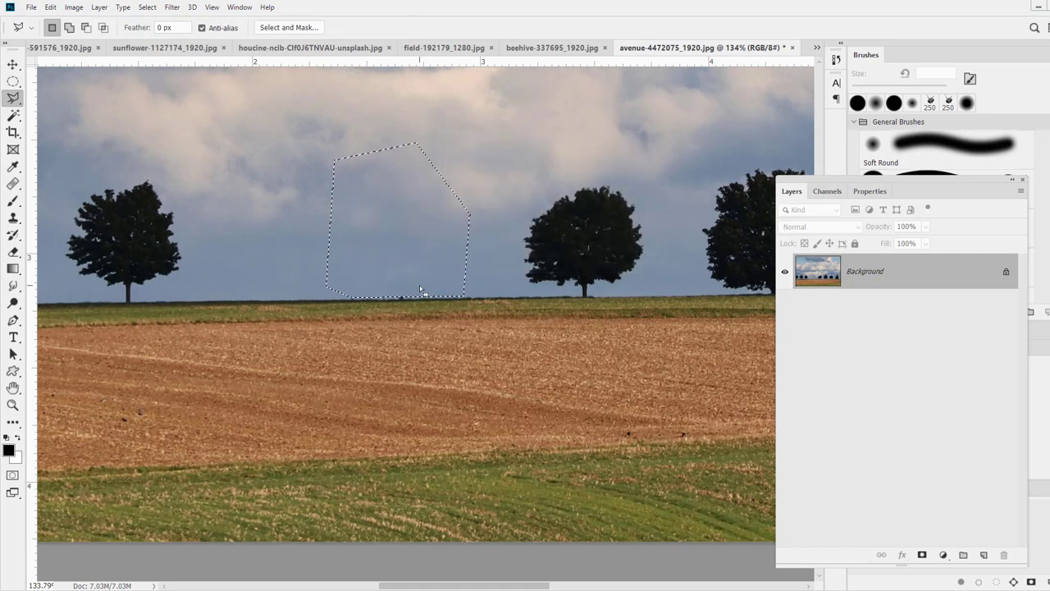
Outline the leftover trunk spot on the horizon with the Polygonal Lasso and fill it with Content-Aware contents
{"action": "left_click", "coordinate": [488, 185]}
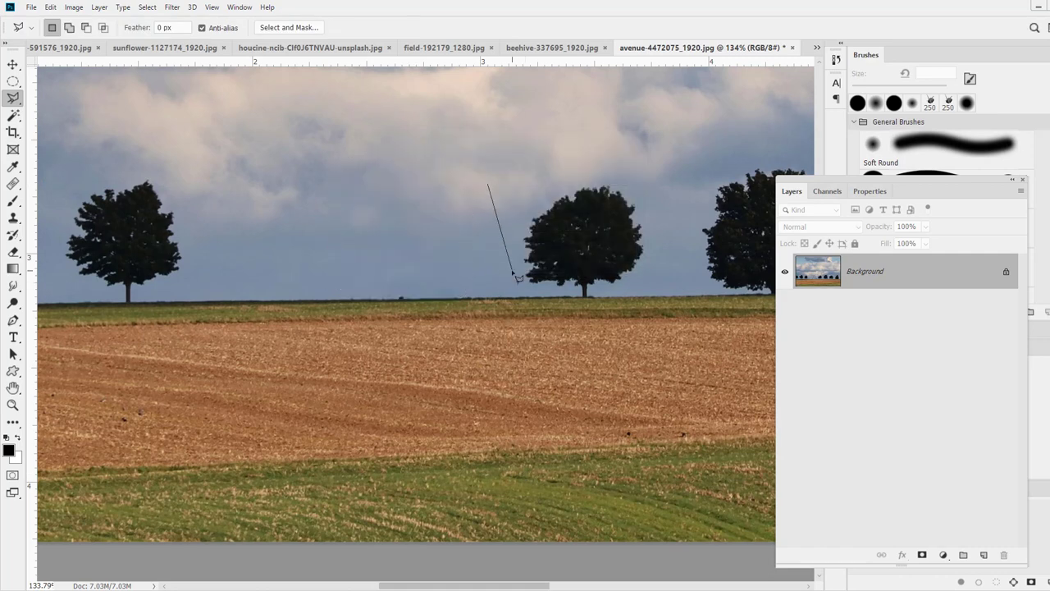
{"action": "left_click", "coordinate": [512, 270]}
{"action": "double_click", "coordinate": [413, 227]}
{"action": "left_click", "coordinate": [345, 275]}
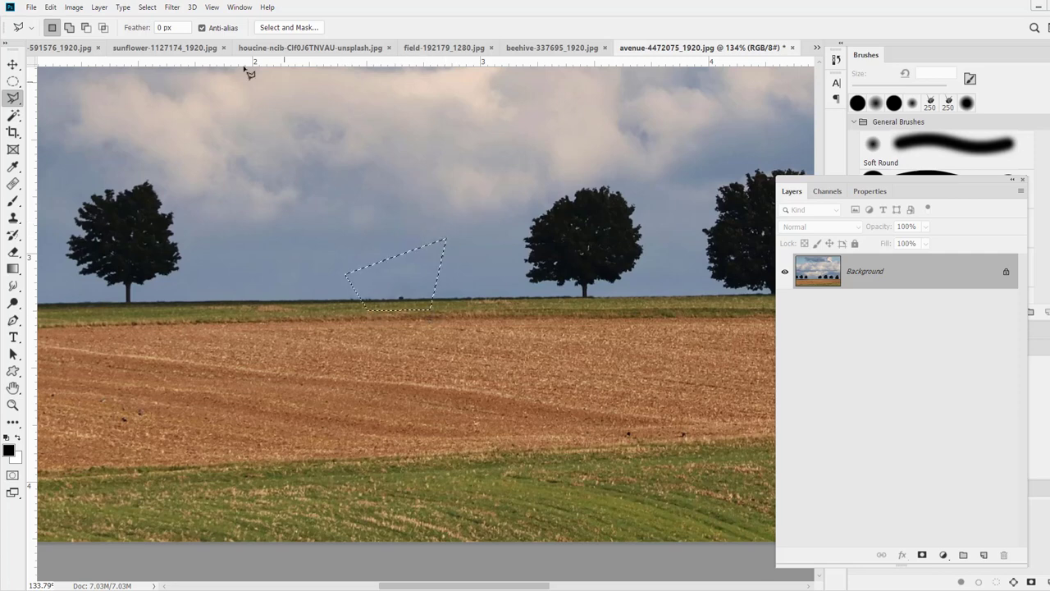
{"action": "left_click", "coordinate": [50, 8]}
{"action": "left_click", "coordinate": [73, 186]}
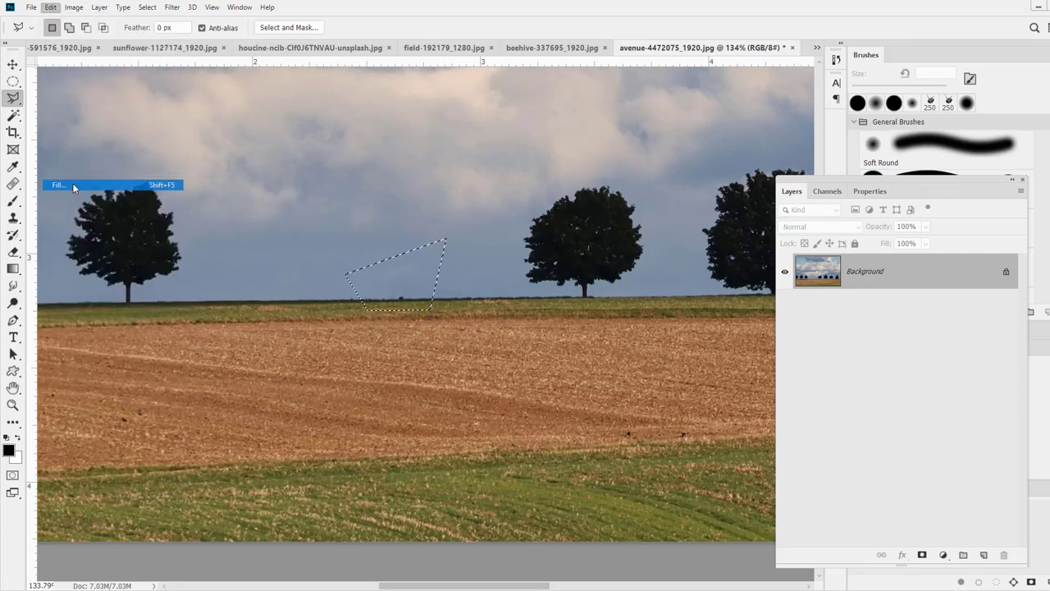
{"action": "left_click", "coordinate": [619, 158]}
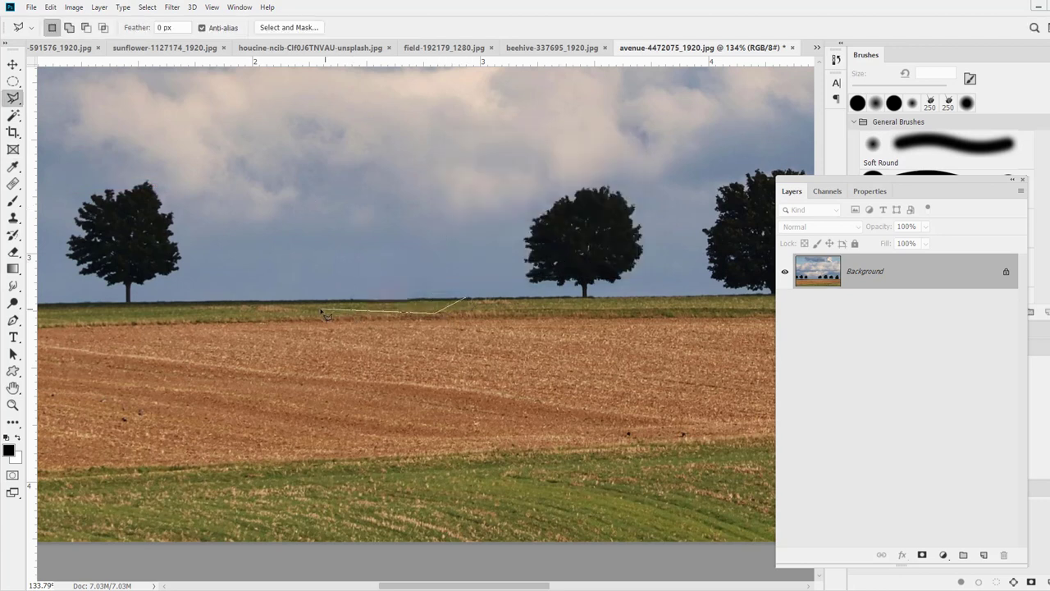
Select a long strip along the repaired horizon with the Polygonal Lasso and fill it using Content-Aware with Color Adaptation off
{"action": "left_click", "coordinate": [325, 286]}
{"action": "left_click", "coordinate": [457, 284]}
{"action": "left_click", "coordinate": [466, 297]}
{"action": "left_click", "coordinate": [50, 7]}
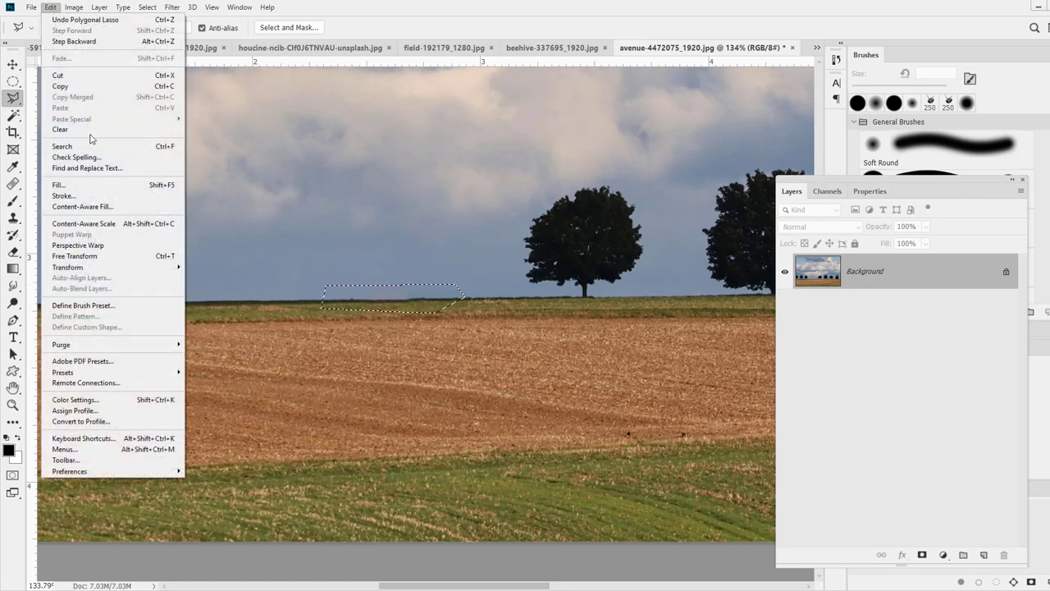
{"action": "left_click", "coordinate": [78, 183]}
{"action": "left_click", "coordinate": [492, 192]}
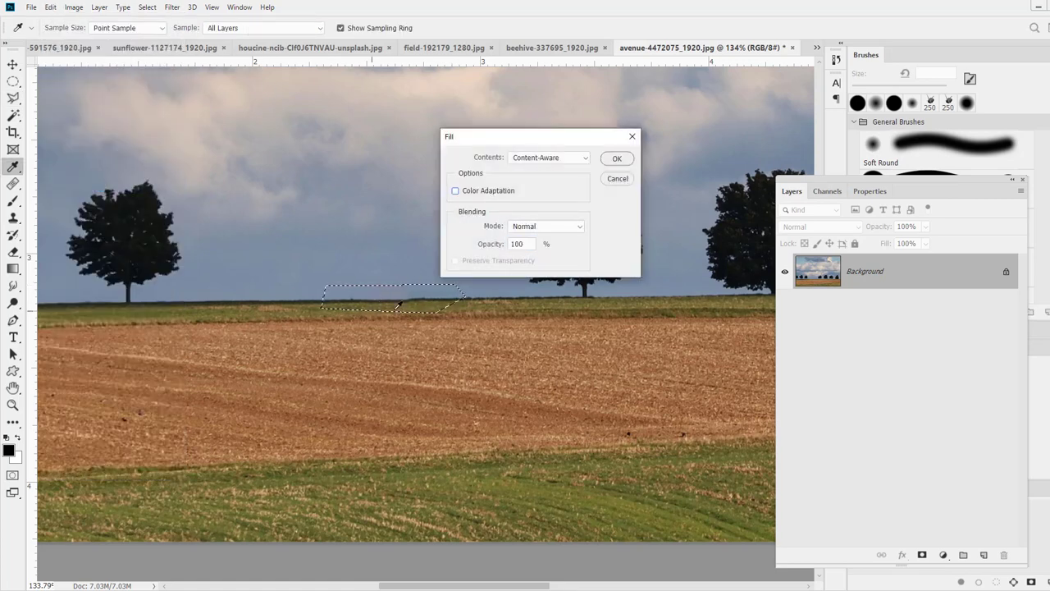
{"action": "left_click", "coordinate": [617, 159]}
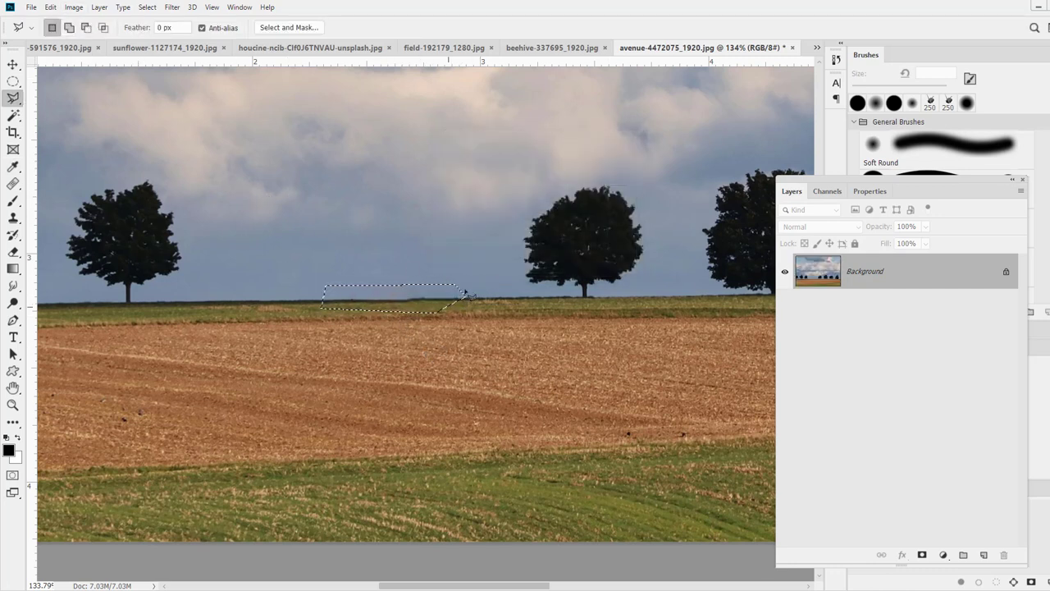
Enter Quick Mask mode and mask out the small triangular sky selection by painting black over it with the Brush
{"action": "left_click", "coordinate": [484, 250]}
{"action": "double_click", "coordinate": [404, 238]}
{"action": "left_click", "coordinate": [10, 477]}
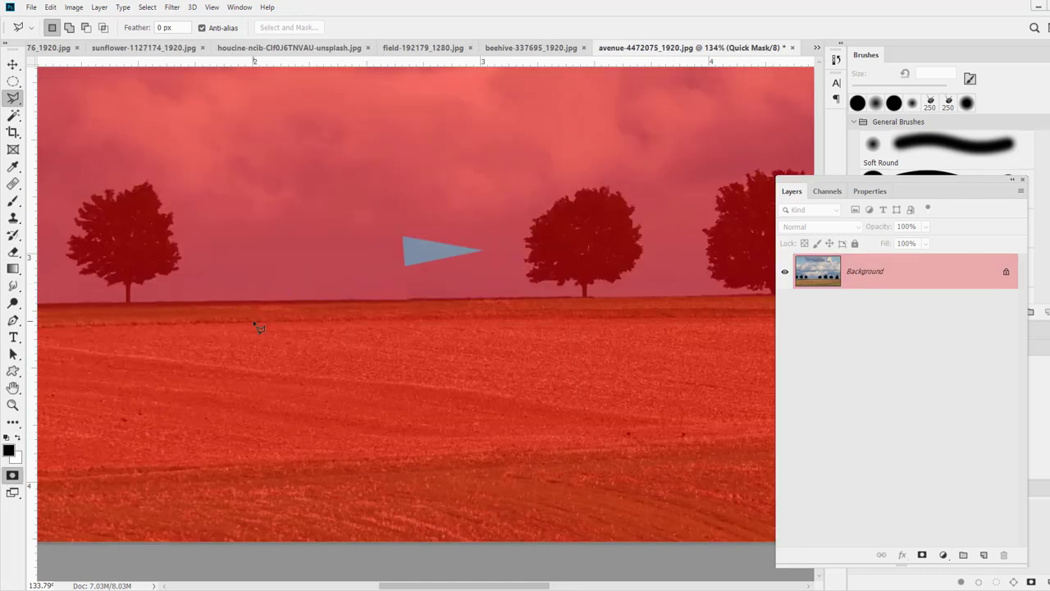
{"action": "key", "text": "b"}
{"action": "mouse_move", "coordinate": [387, 253]}
{"action": "left_mouse_down"}
{"action": "mouse_move", "coordinate": [469, 255]}
{"action": "mouse_move", "coordinate": [395, 241]}
{"action": "mouse_move", "coordinate": [413, 255]}
{"action": "mouse_move", "coordinate": [356, 280]}
{"action": "left_mouse_up"}
With a softened 35 px brush, paint white over the uneven horizon section and exit Quick Mask mode to select it
{"action": "right_click", "coordinate": [356, 280]}
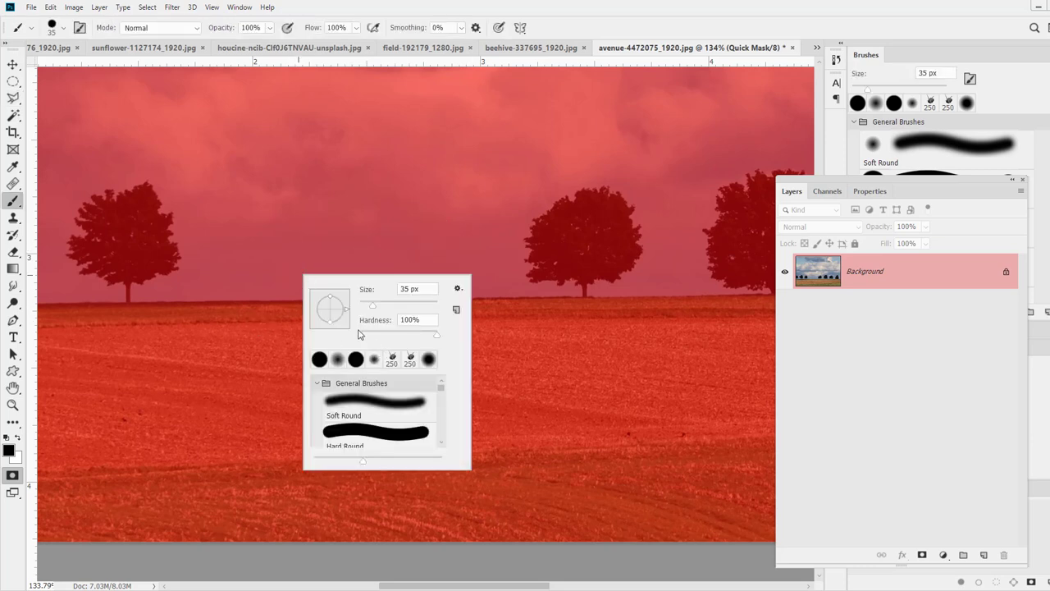
{"action": "left_click", "coordinate": [377, 335]}
{"action": "left_click", "coordinate": [375, 210]}
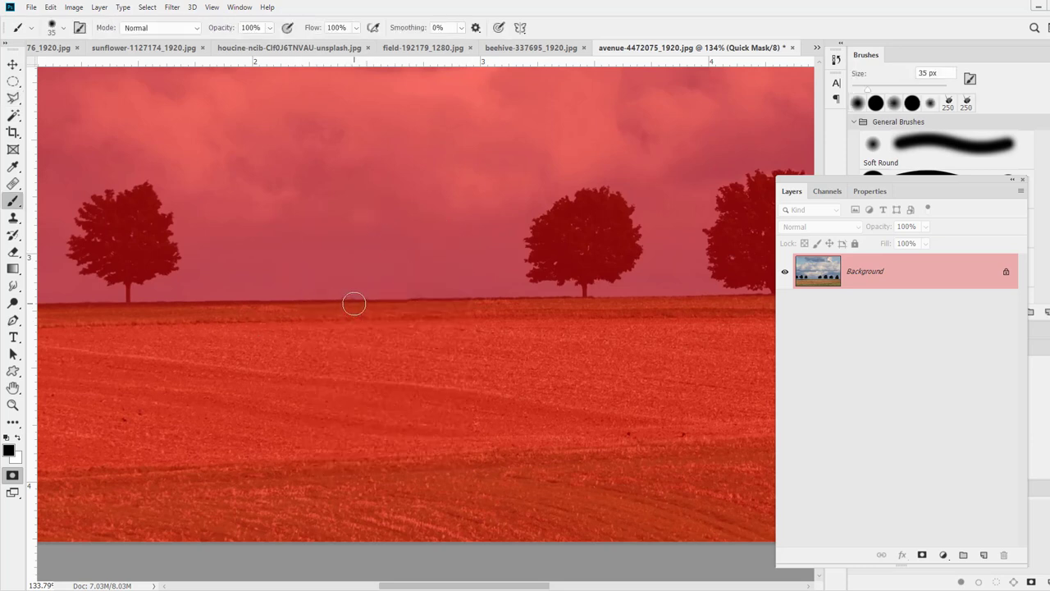
{"action": "key", "text": "x"}
{"action": "left_click_drag", "start_coordinate": [356, 301], "coordinate": [433, 303]}
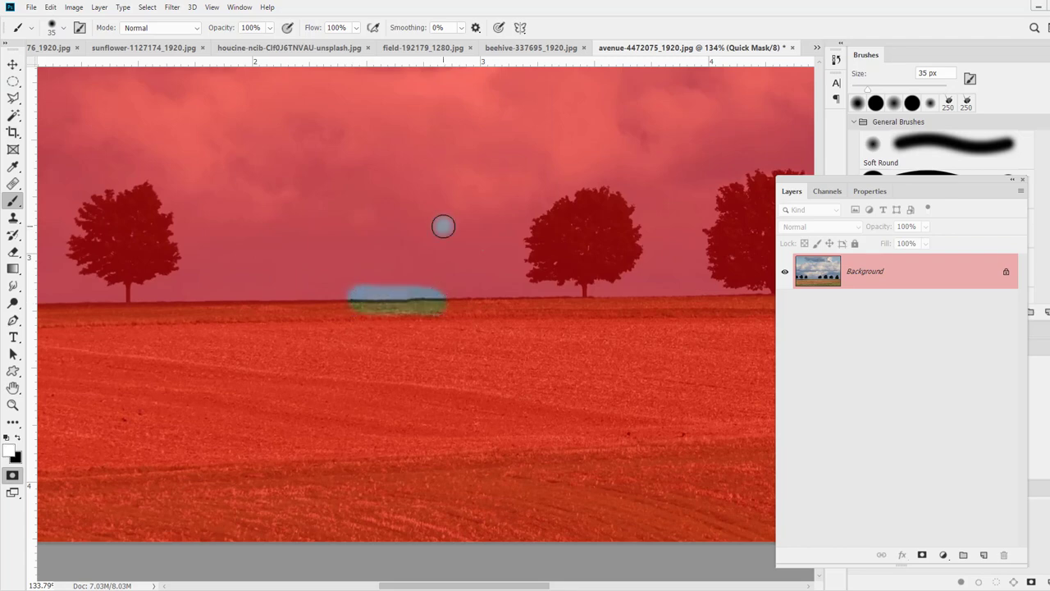
{"action": "left_click", "coordinate": [10, 476]}
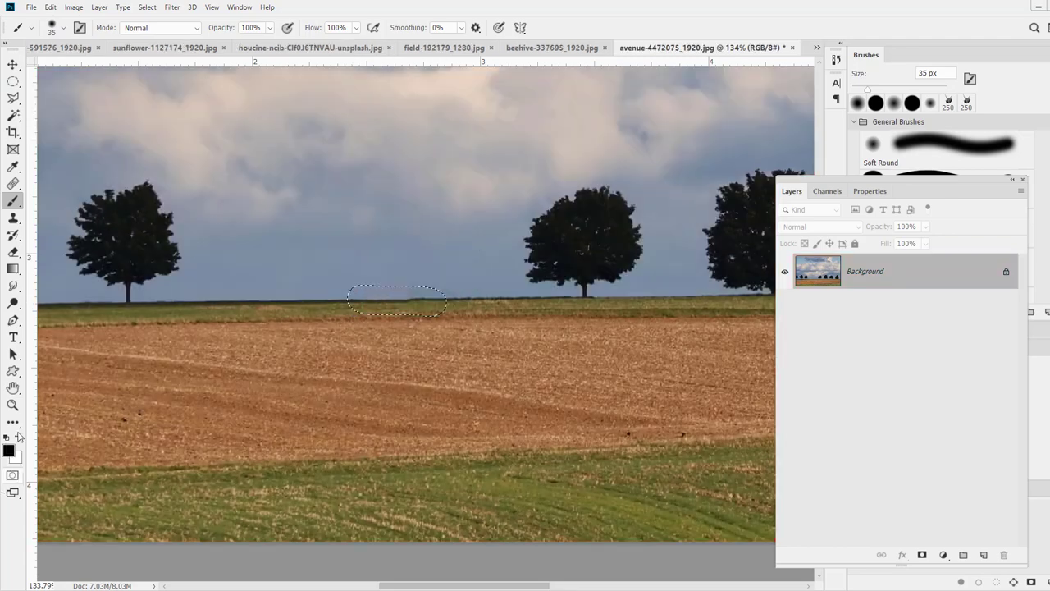
Fill the soft-edged horizon selection with Content-Aware contents and Color Adaptation on
{"action": "left_click", "coordinate": [64, 9]}
{"action": "mouse_move", "coordinate": [49, 8]}
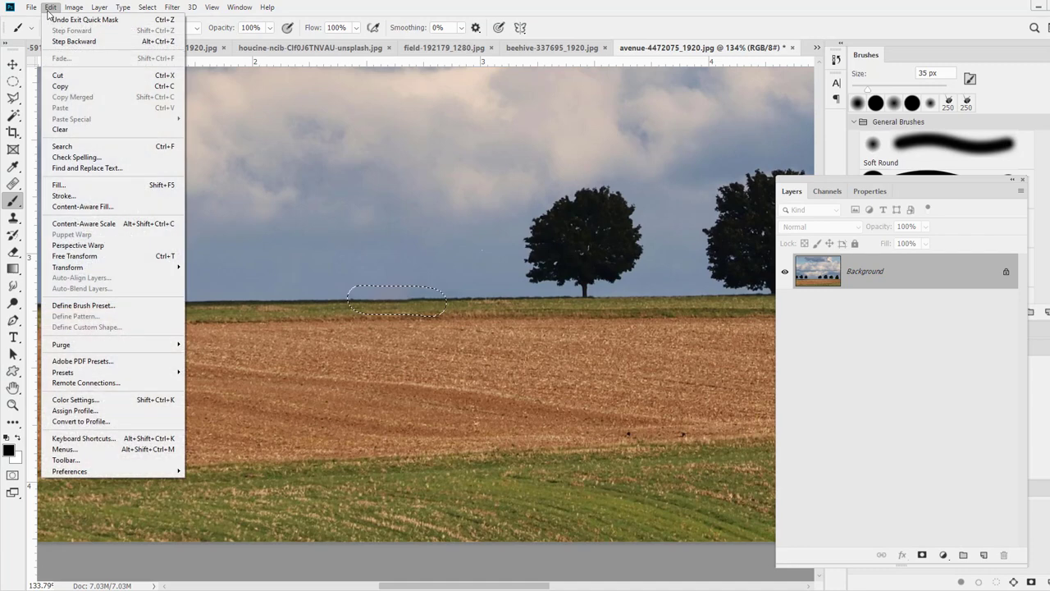
{"action": "left_click", "coordinate": [58, 185]}
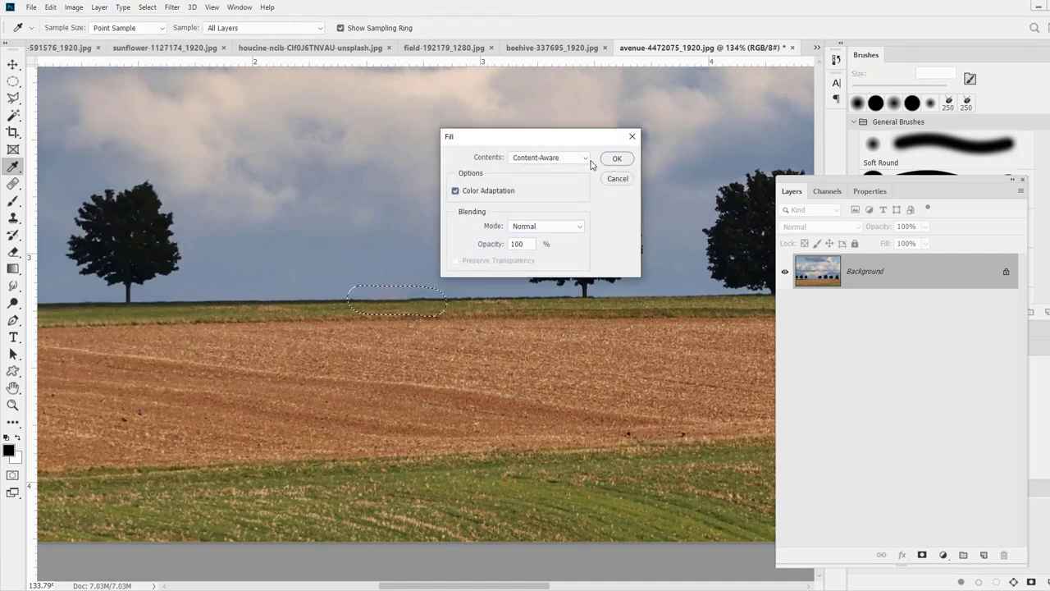
{"action": "left_click", "coordinate": [617, 158]}
{"action": "key", "text": "b"}
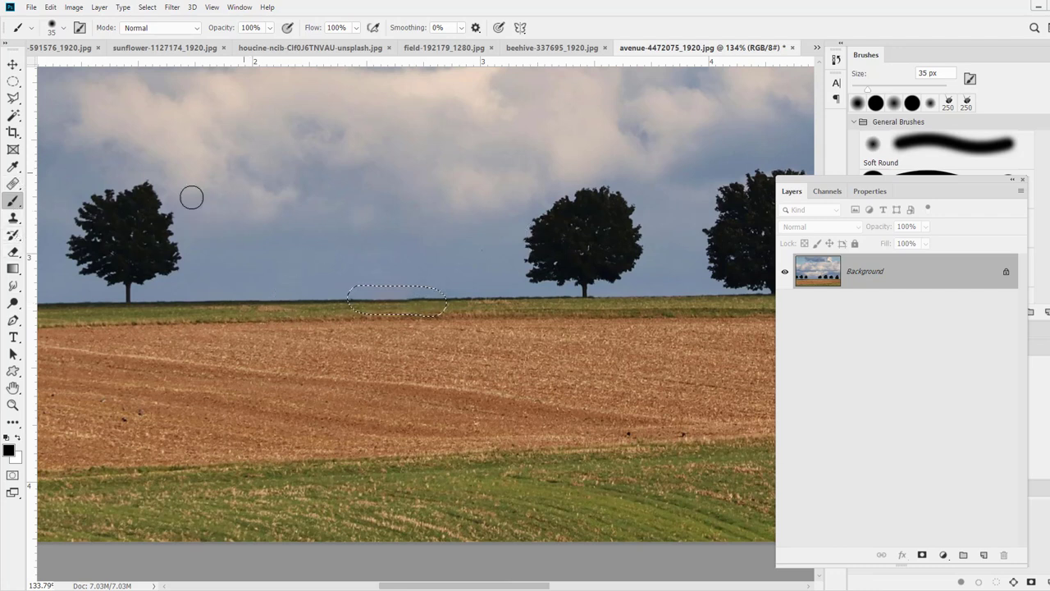
Restore the photo to its originally opened state through the edit history
{"action": "left_click", "coordinate": [15, 187]}
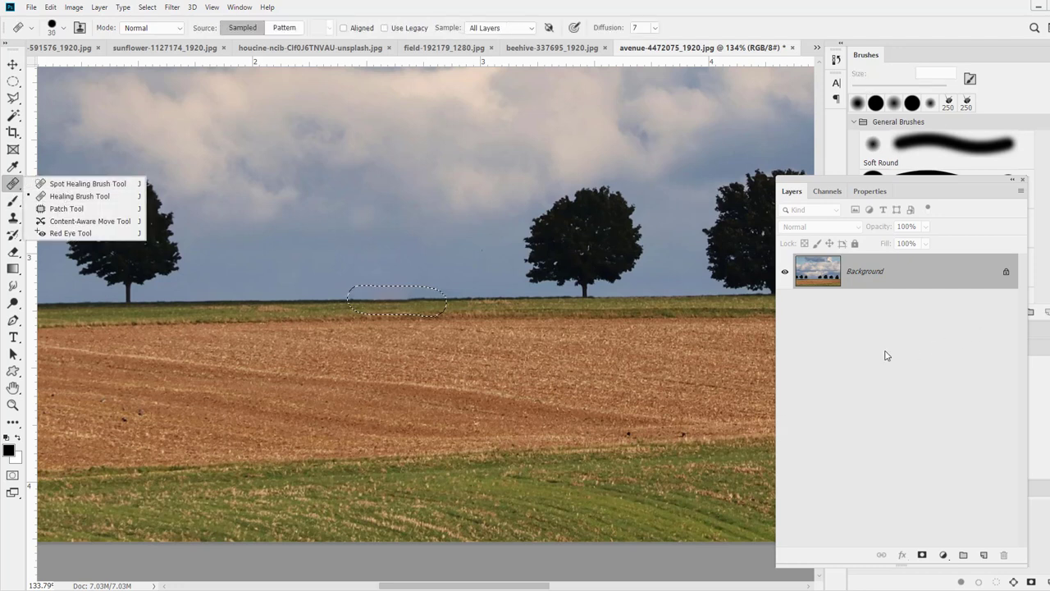
{"action": "left_click", "coordinate": [879, 278]}
{"action": "left_click", "coordinate": [836, 60]}
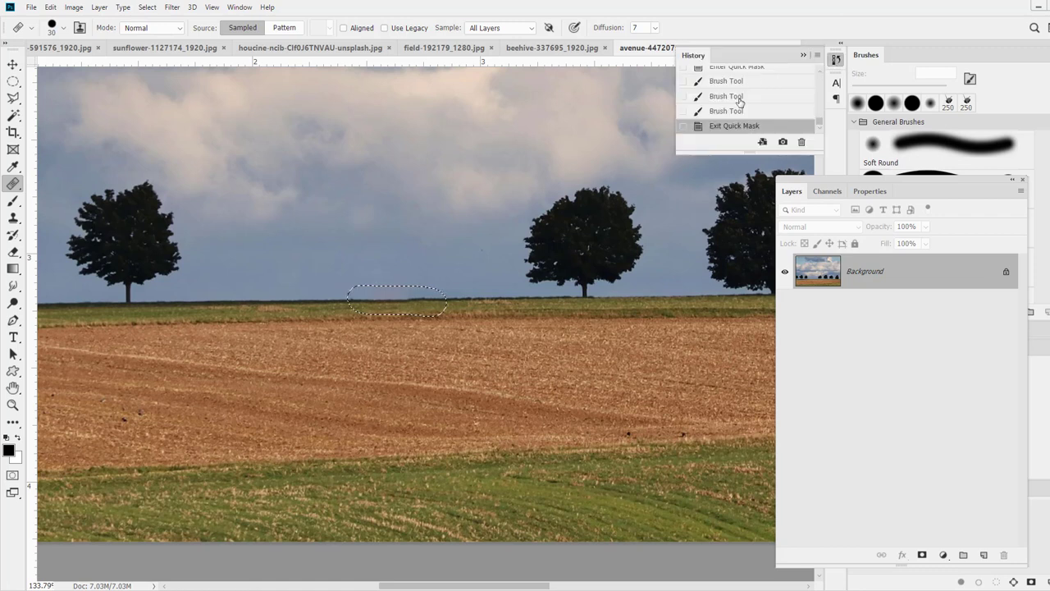
{"action": "scroll", "coordinate": [735, 100], "scroll_direction": "up", "scroll_amount": 8}
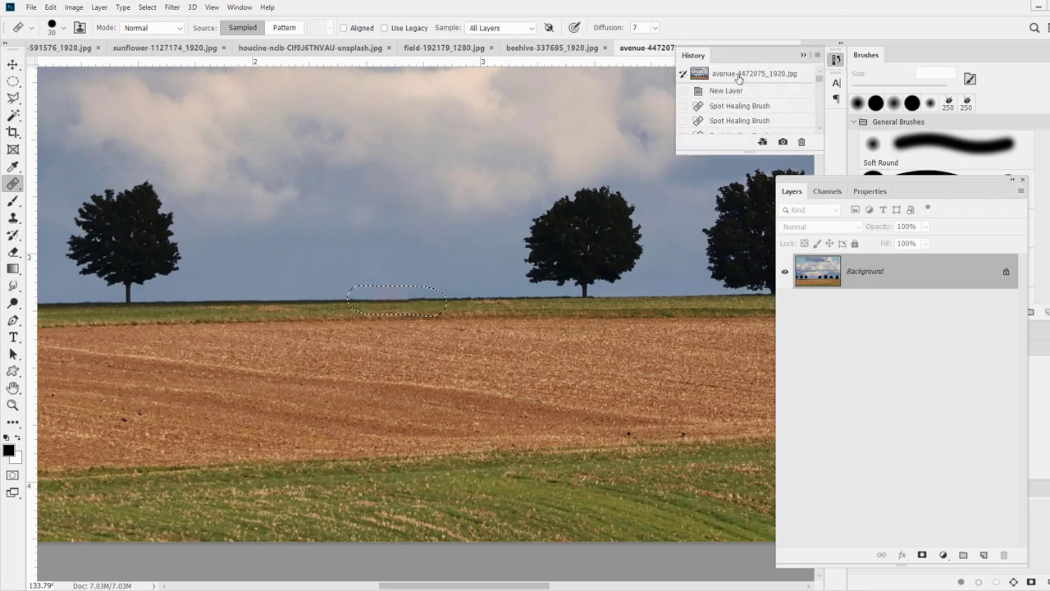
{"action": "left_click", "coordinate": [739, 76]}
{"action": "left_click", "coordinate": [817, 55]}
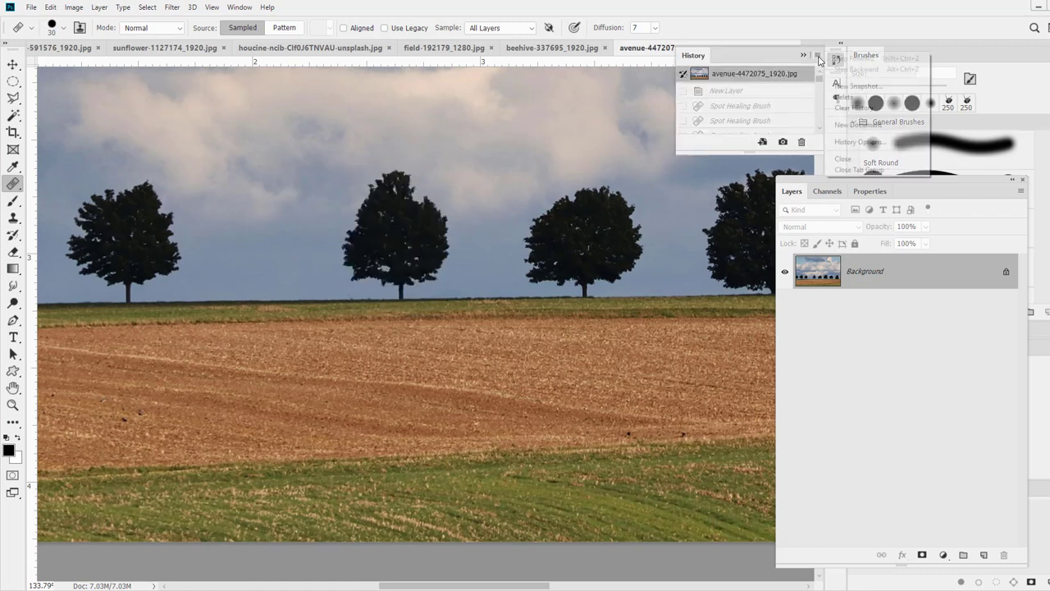
{"action": "left_click", "coordinate": [790, 51]}
{"action": "left_click", "coordinate": [803, 55]}
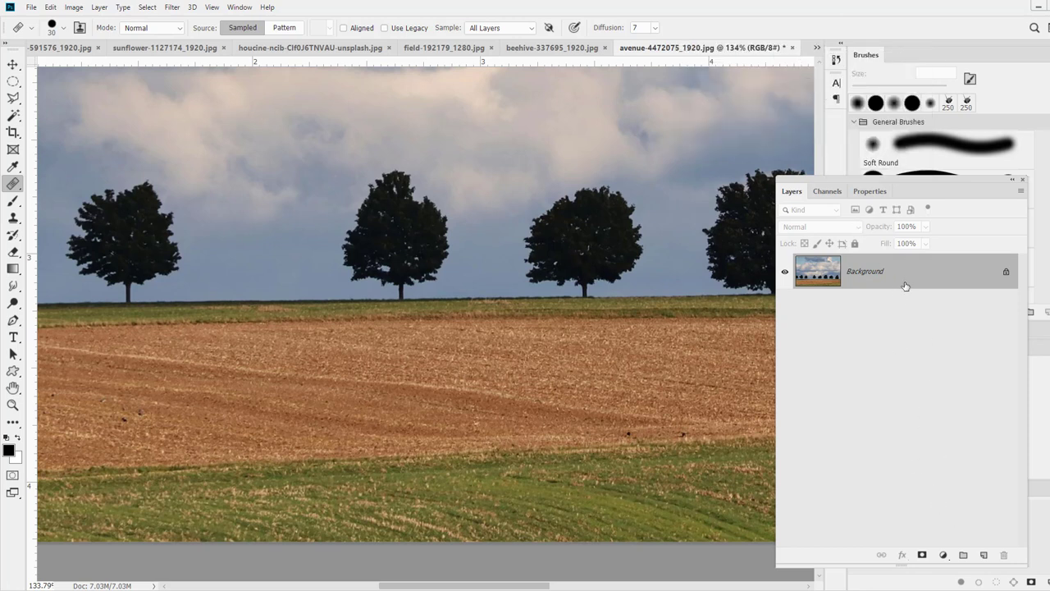
Duplicate the Background layer and add an empty layer above the copy
{"action": "left_click_drag", "start_coordinate": [905, 285], "coordinate": [985, 555]}
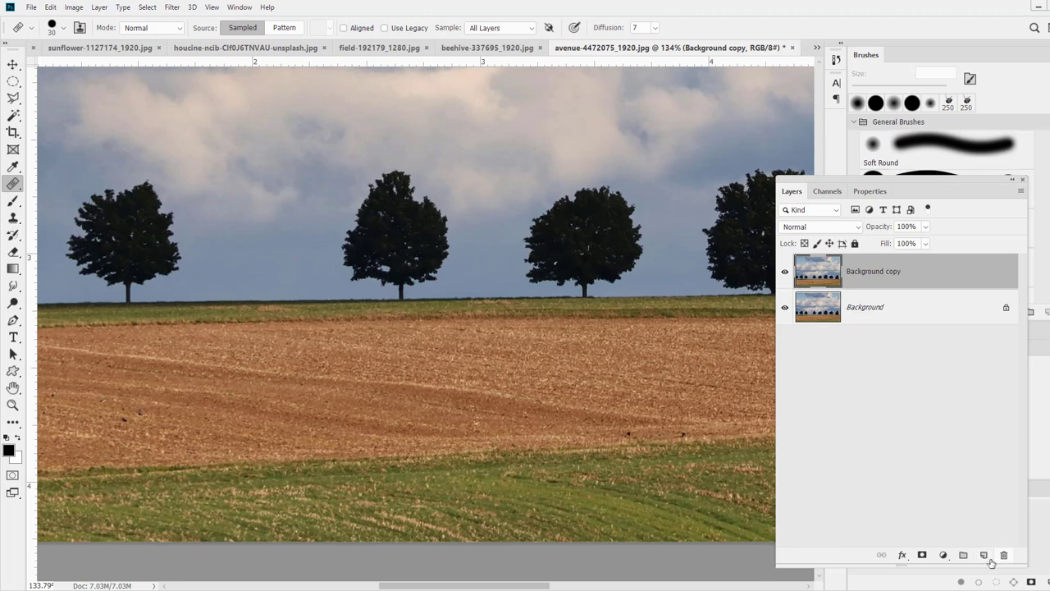
{"action": "left_click", "coordinate": [987, 557]}
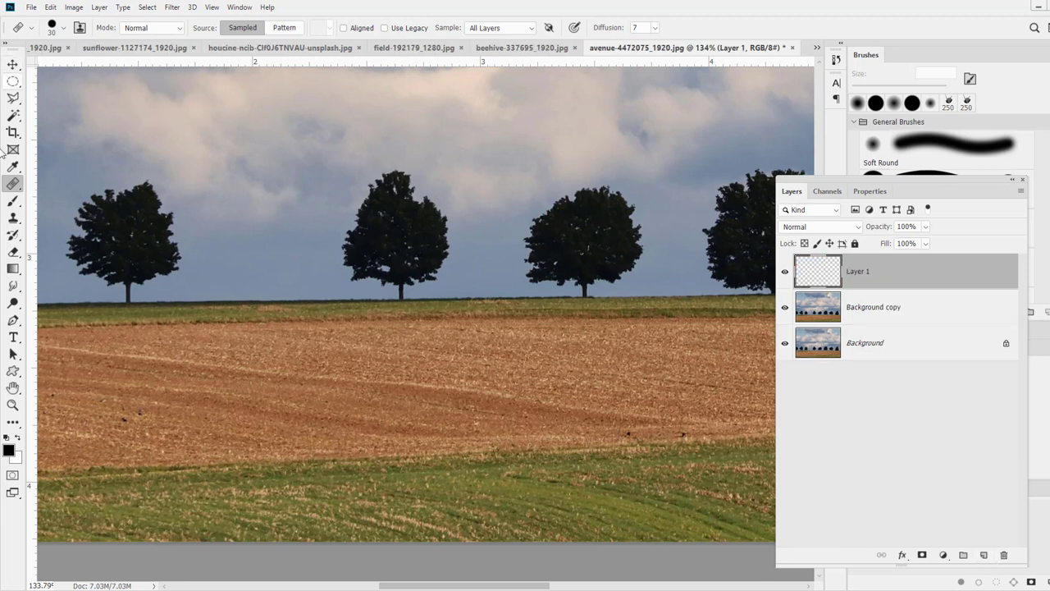
Choose the Patch tool in Normal mode, hide Layer 1 and make the Background copy layer active
{"action": "right_click", "coordinate": [15, 183]}
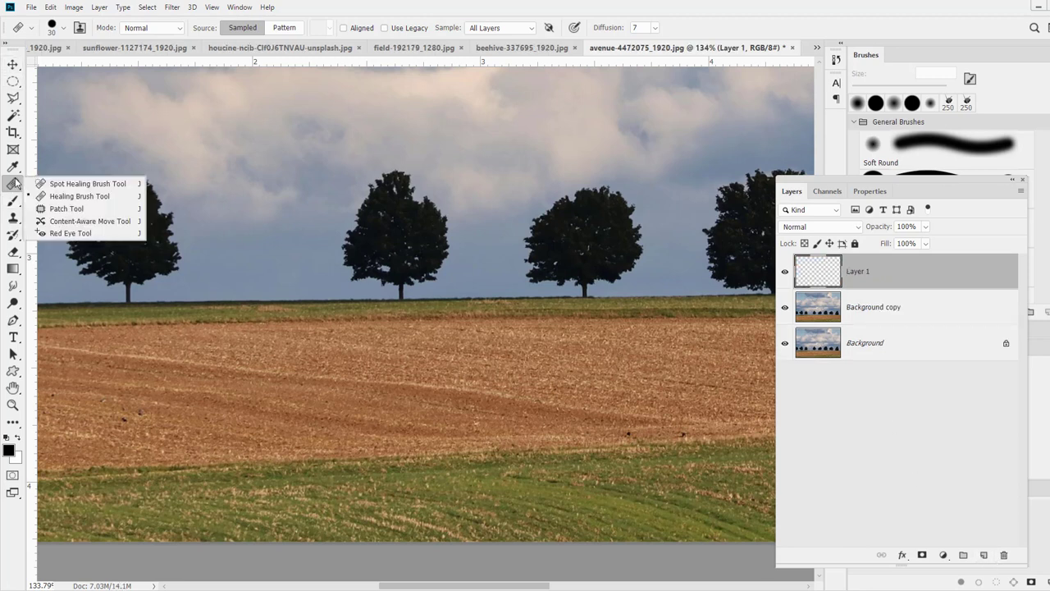
{"action": "left_click", "coordinate": [96, 209]}
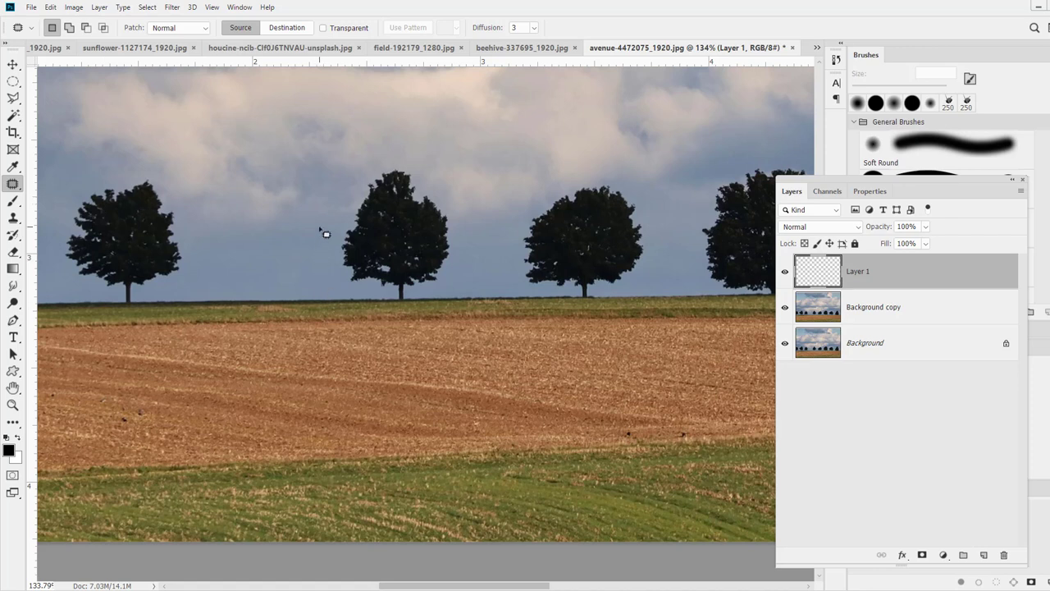
{"action": "left_click", "coordinate": [174, 32]}
{"action": "left_click", "coordinate": [170, 49]}
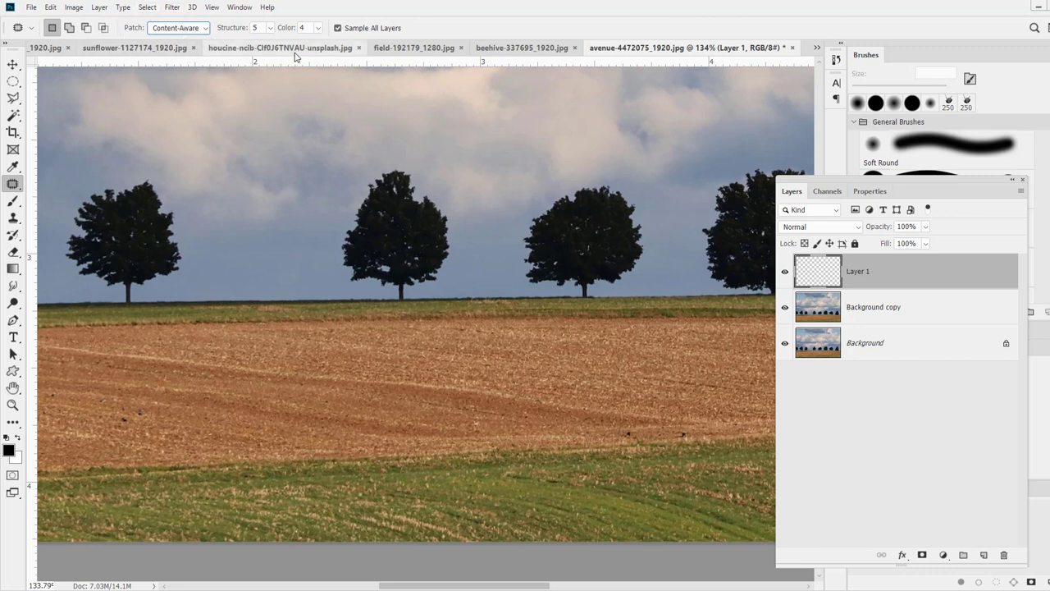
{"action": "left_click", "coordinate": [189, 28]}
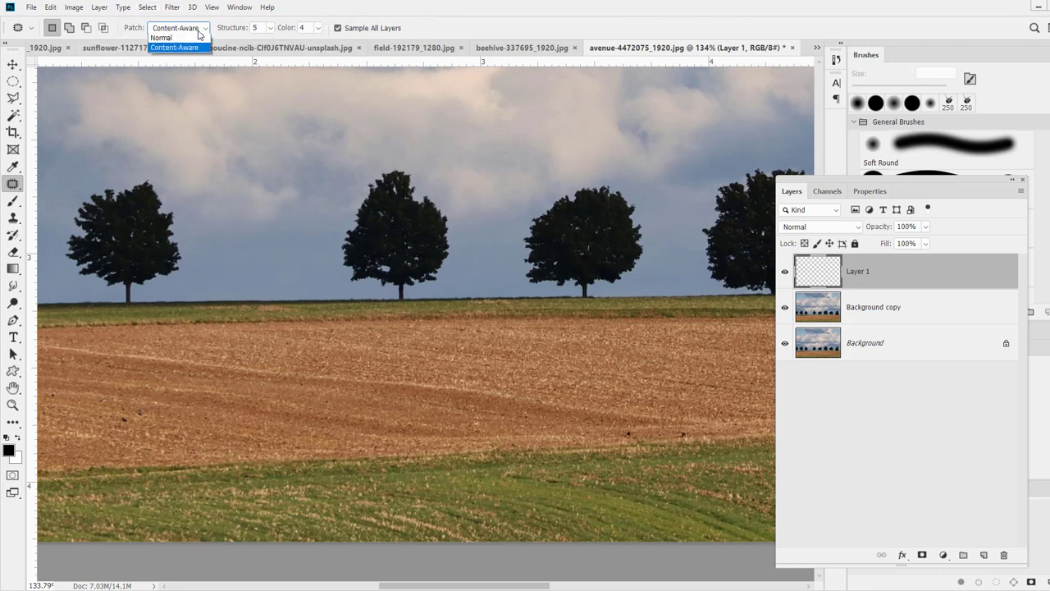
{"action": "left_click", "coordinate": [168, 36]}
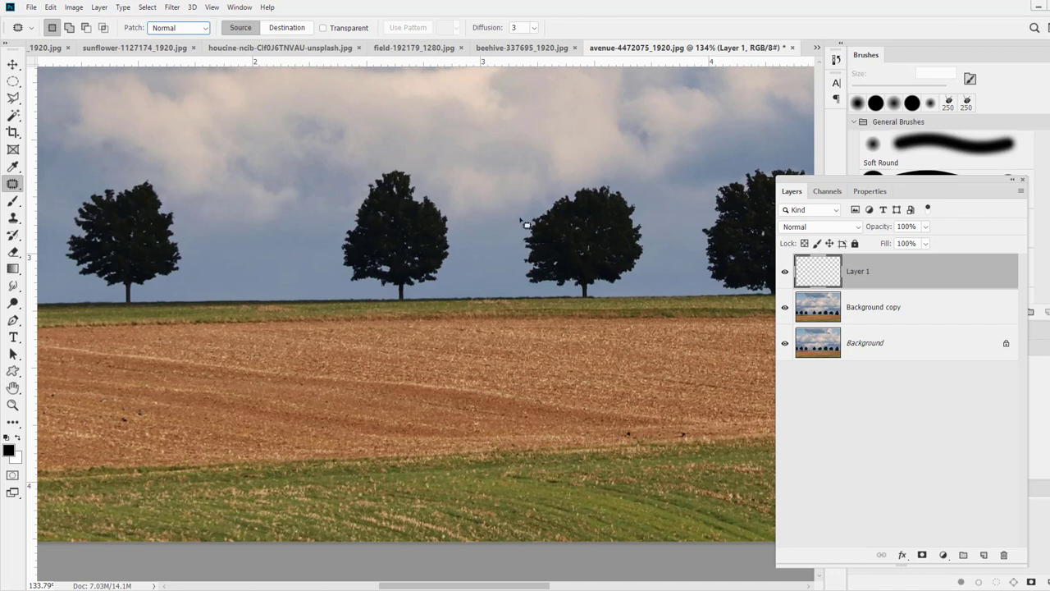
{"action": "left_click", "coordinate": [786, 273]}
{"action": "key", "text": "alt+bracketleft"}
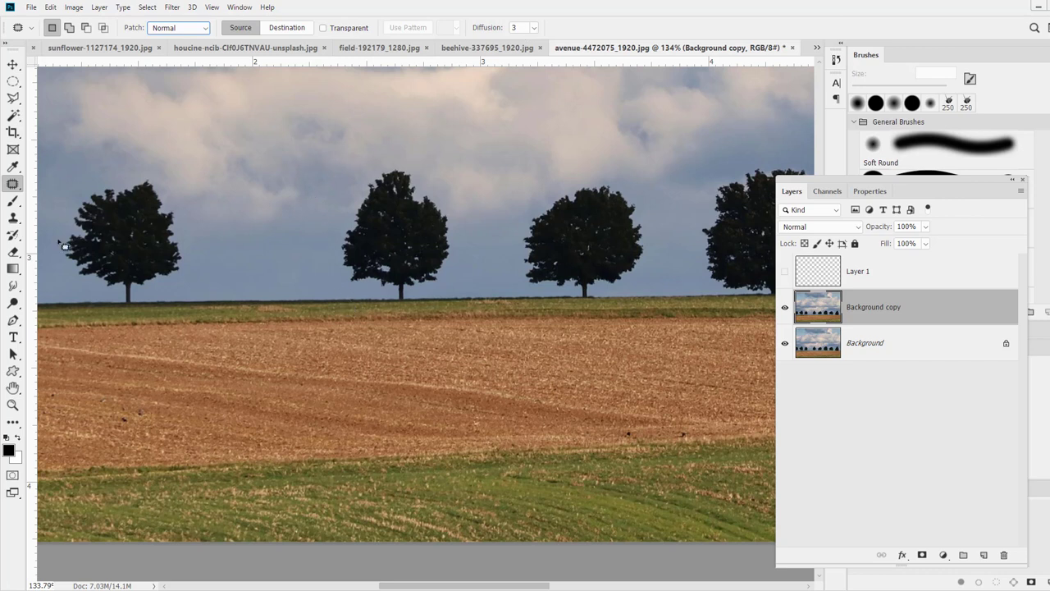
Outline the second tree with the Patch tool and subtract the strip below the horizon using the Polygonal Lasso
{"action": "mouse_move", "coordinate": [354, 295]}
{"action": "left_mouse_down"}
{"action": "mouse_move", "coordinate": [330, 221]}
{"action": "mouse_move", "coordinate": [375, 171]}
{"action": "mouse_move", "coordinate": [442, 188]}
{"action": "mouse_move", "coordinate": [471, 276]}
{"action": "left_mouse_up"}
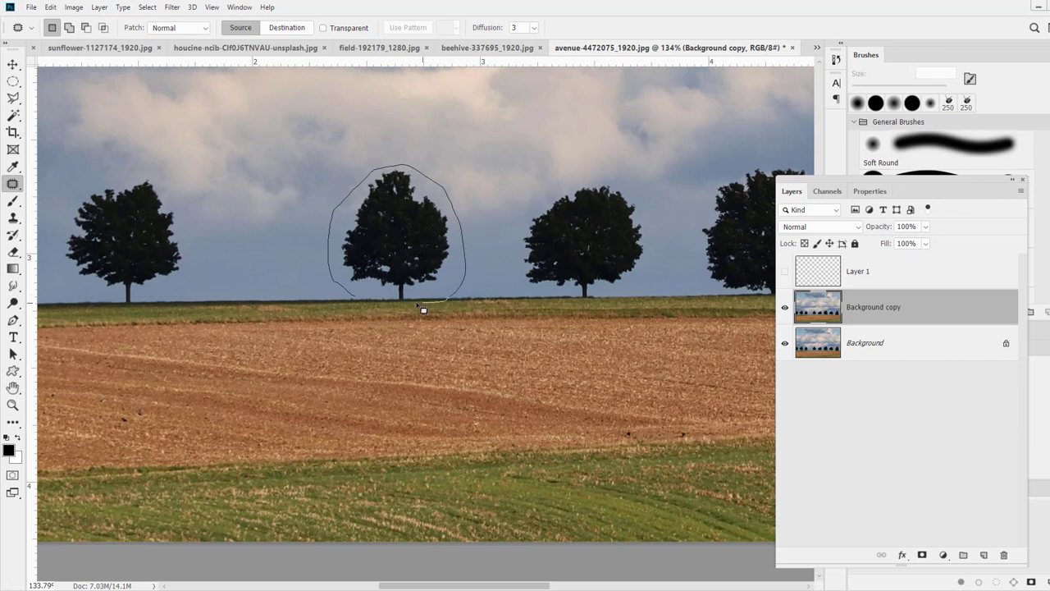
{"action": "left_click_drag", "start_coordinate": [424, 309], "coordinate": [361, 302]}
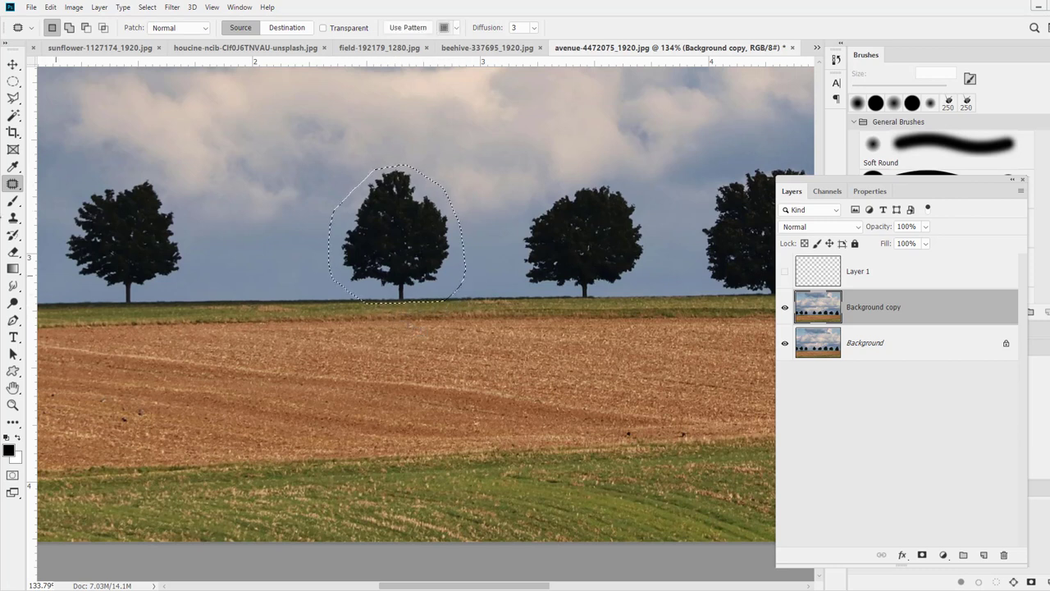
{"action": "left_click", "coordinate": [13, 98]}
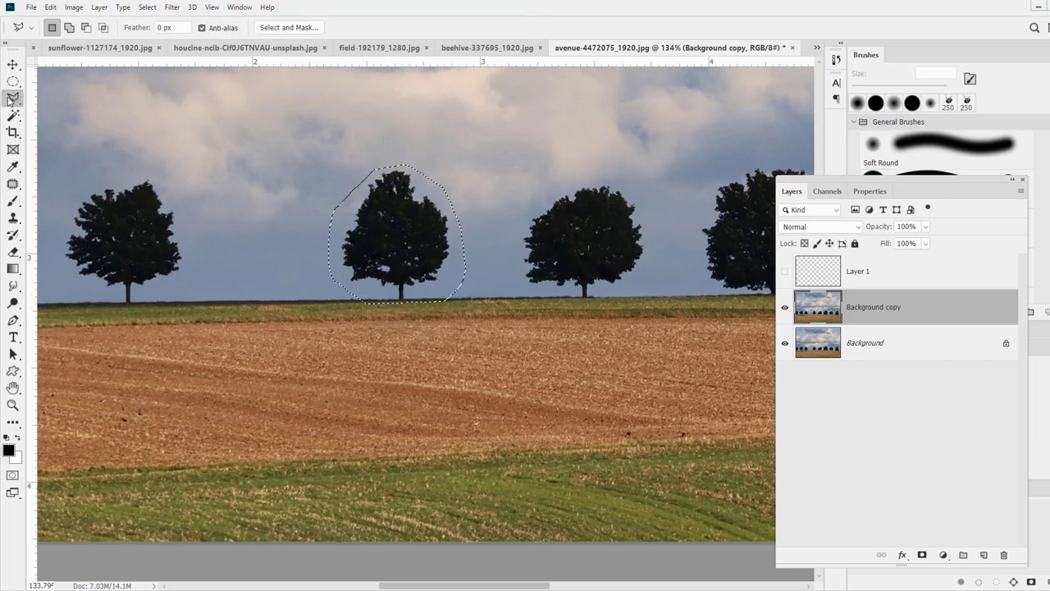
{"action": "key", "text": "alt"}
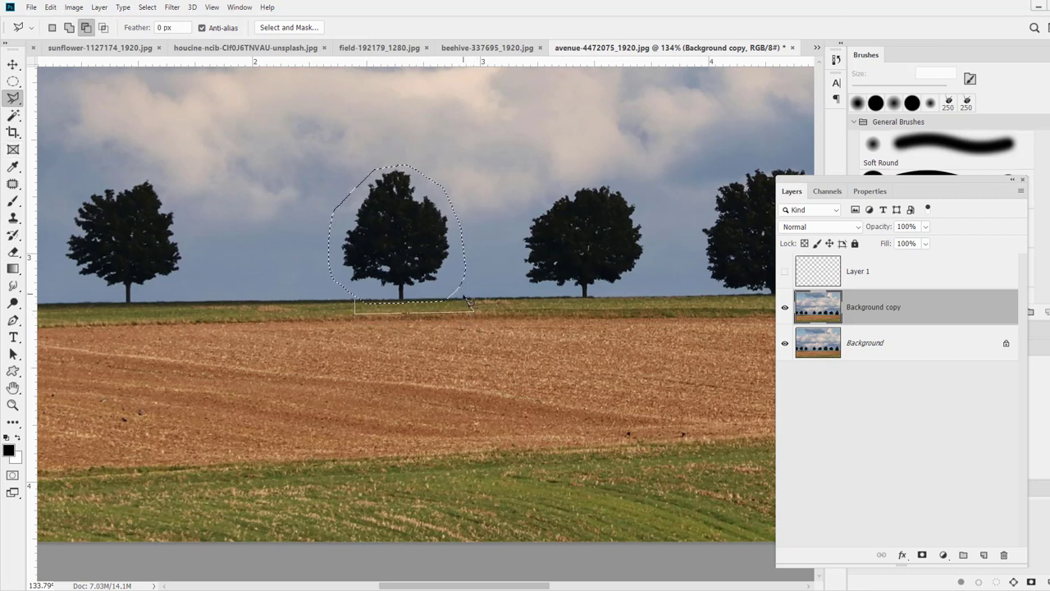
{"action": "left_click", "coordinate": [463, 300]}
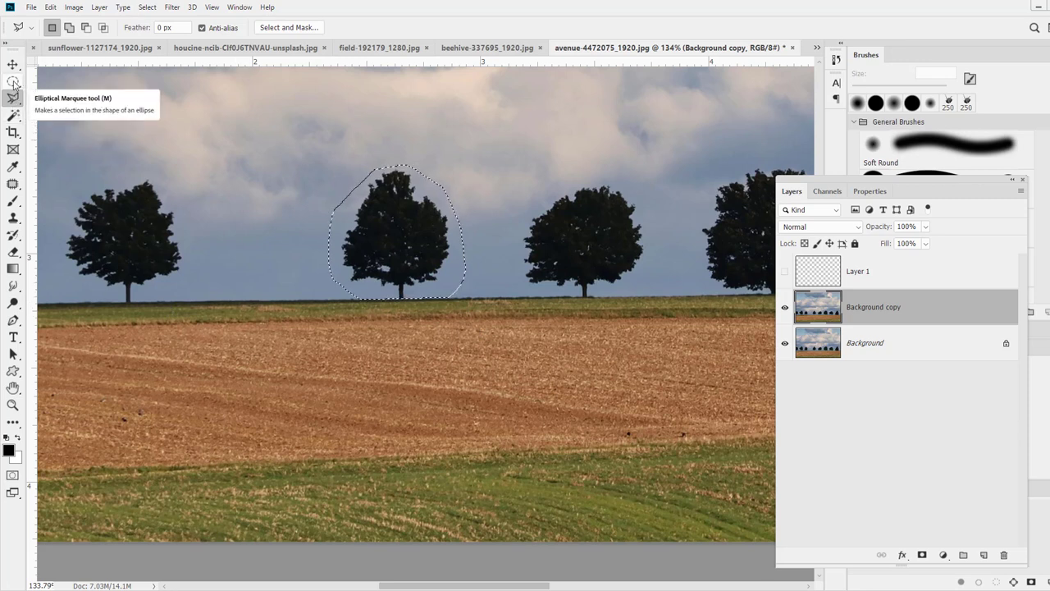
Try patching the selected tree with the sky to its left at Diffusion 3, and undo it
{"action": "left_click", "coordinate": [12, 185]}
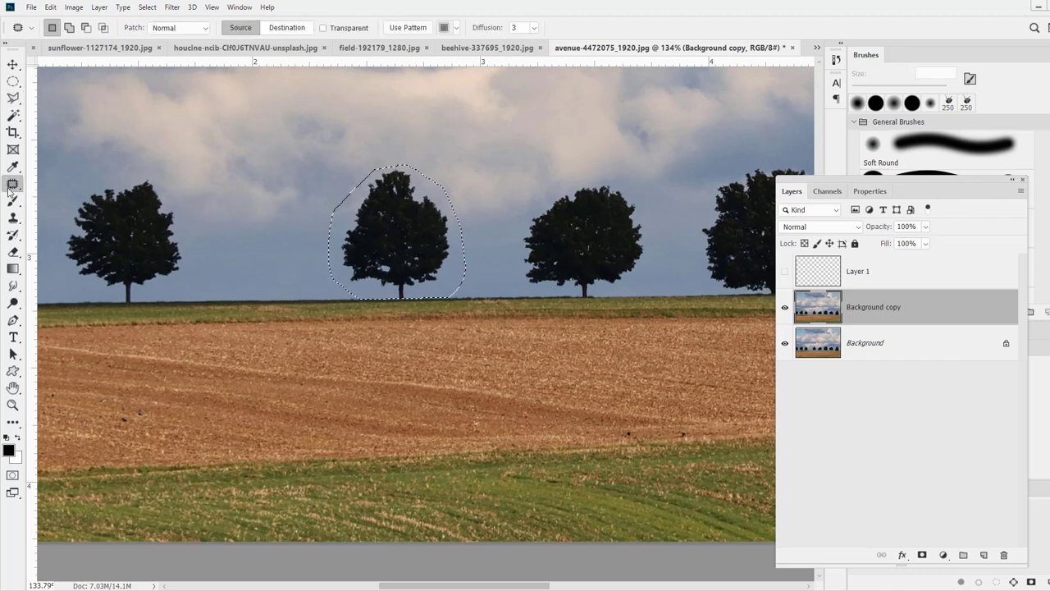
{"action": "right_click", "coordinate": [12, 185]}
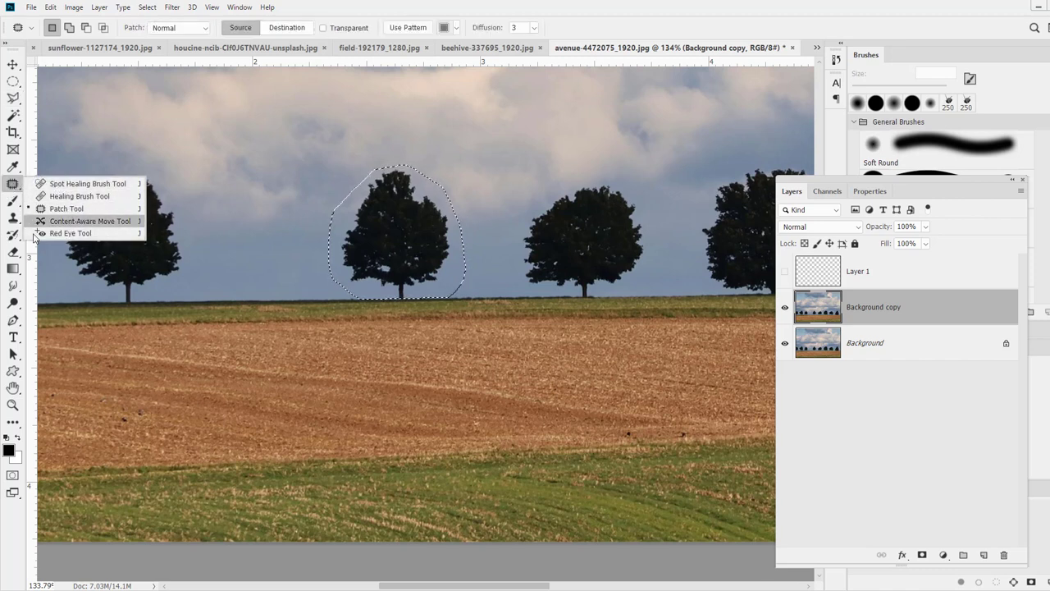
{"action": "left_click", "coordinate": [6, 188]}
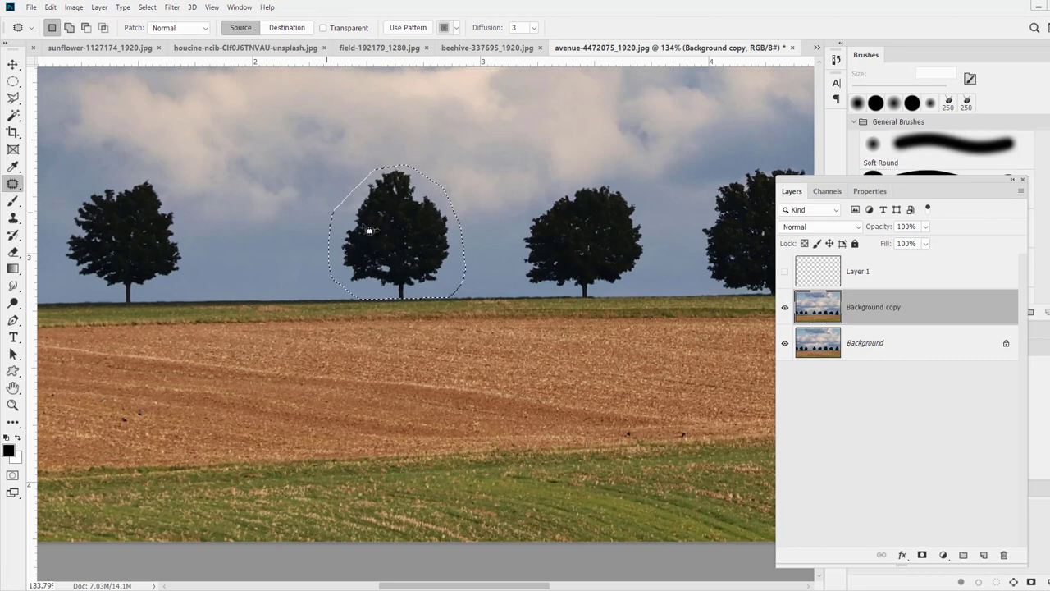
{"action": "left_click_drag", "start_coordinate": [392, 262], "coordinate": [255, 262]}
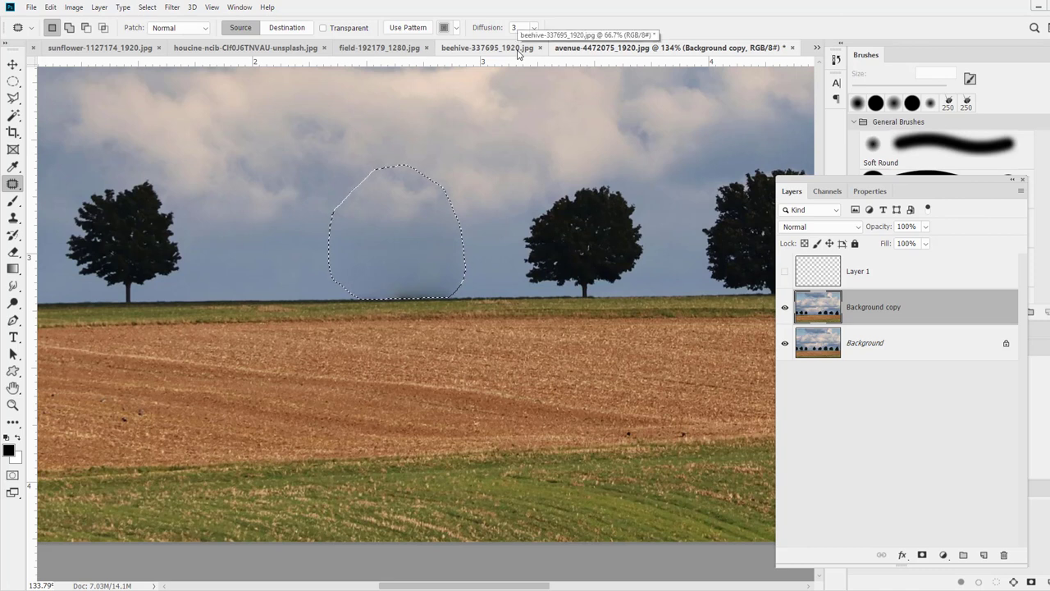
{"action": "key", "text": "ctrl+z"}
Set the patch Diffusion to 7 and replace the selected tree with the sky to its left
{"action": "left_click", "coordinate": [533, 28]}
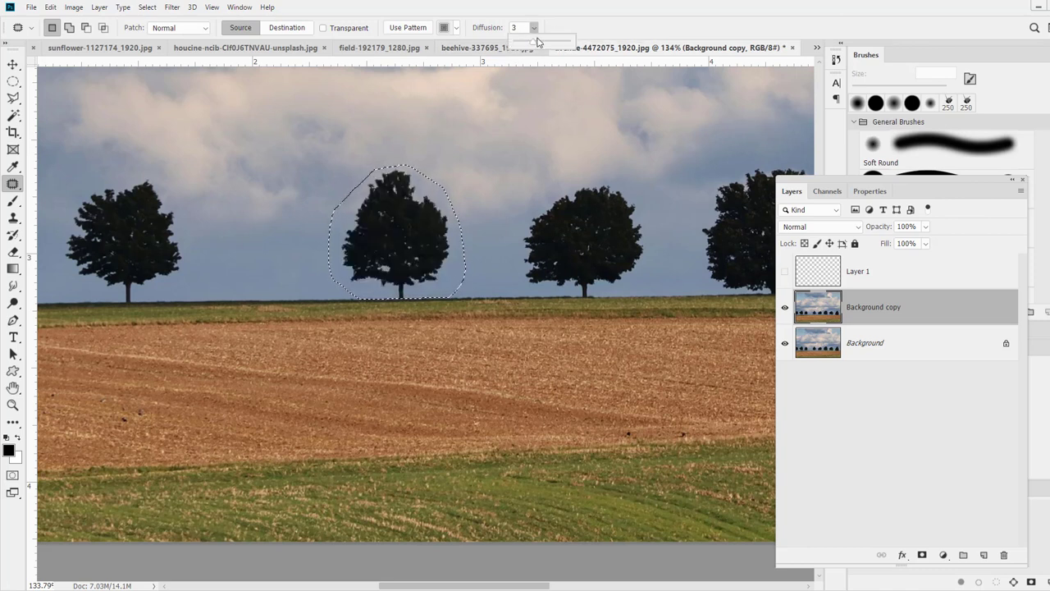
{"action": "left_click_drag", "start_coordinate": [538, 41], "coordinate": [593, 49]}
{"action": "left_click_drag", "start_coordinate": [396, 255], "coordinate": [284, 256]}
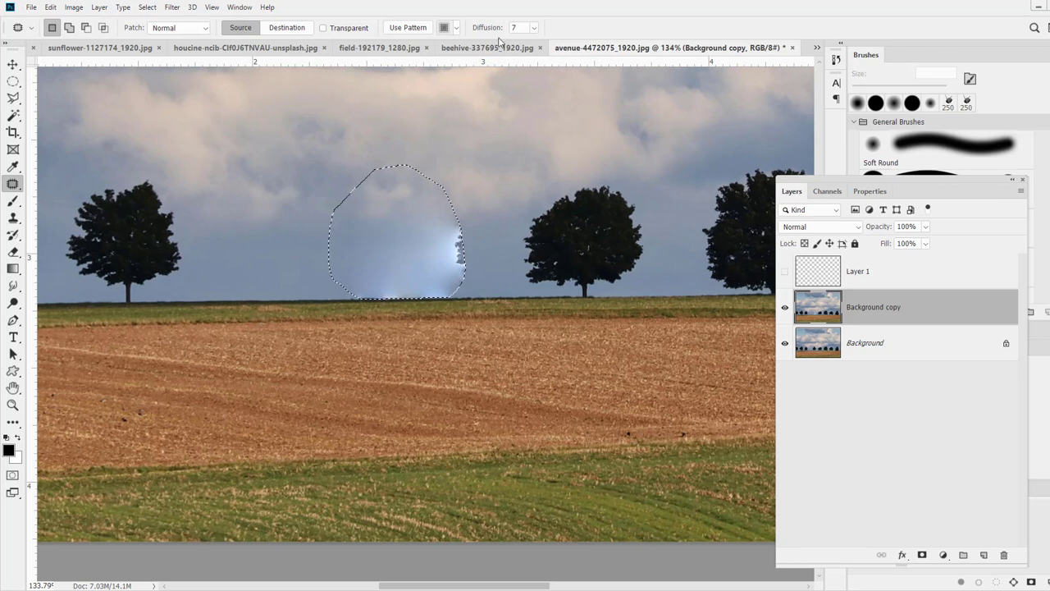
Undo the last patch, try replacing the tree with neighbouring sky at Diffusion 2, and undo that too
{"action": "left_click", "coordinate": [534, 29]}
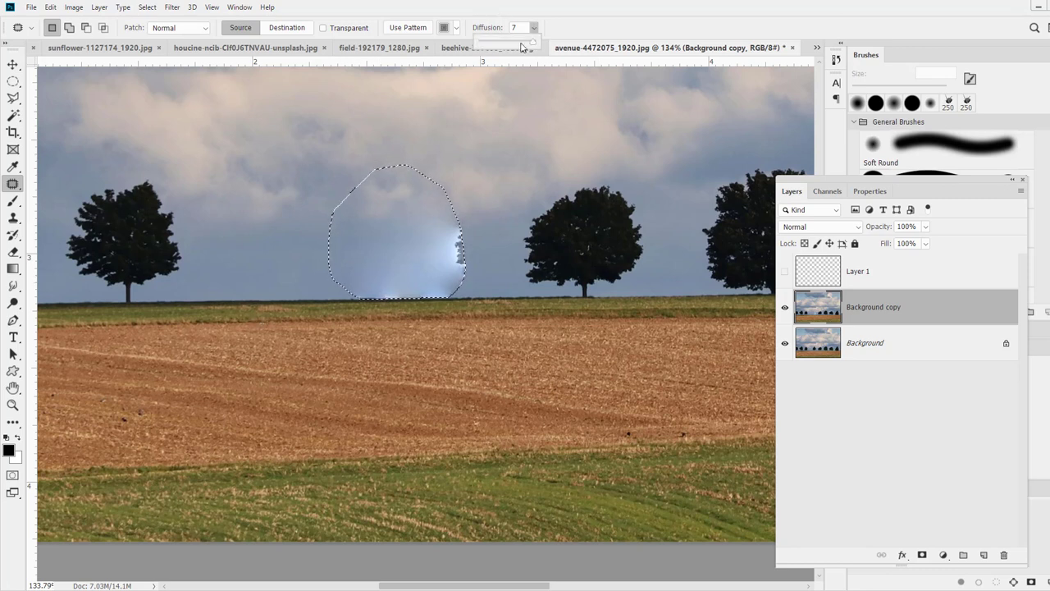
{"action": "left_click_drag", "start_coordinate": [522, 47], "coordinate": [493, 50]}
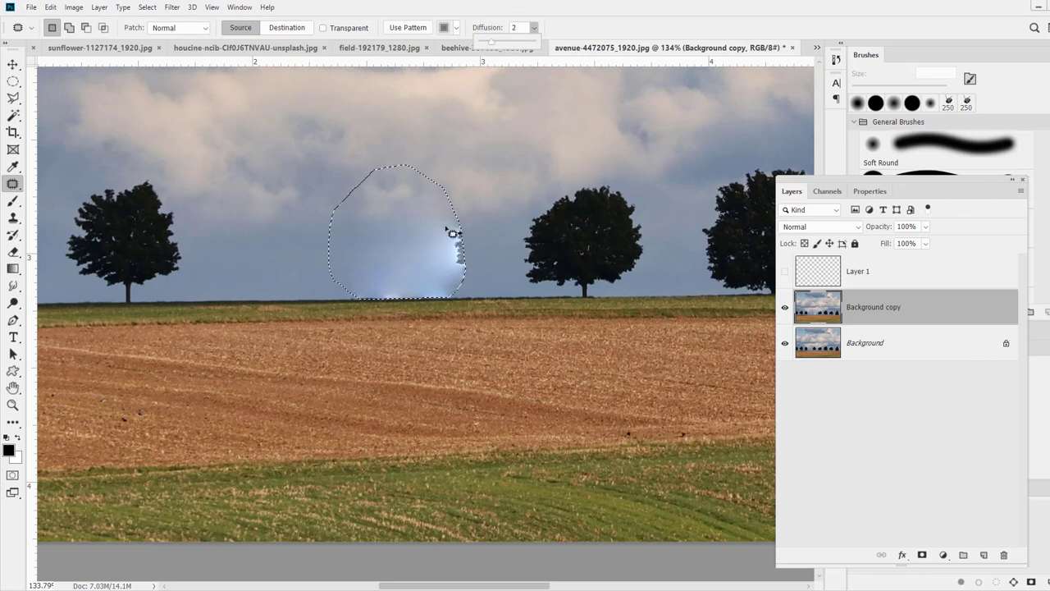
{"action": "key", "text": "ctrl+z"}
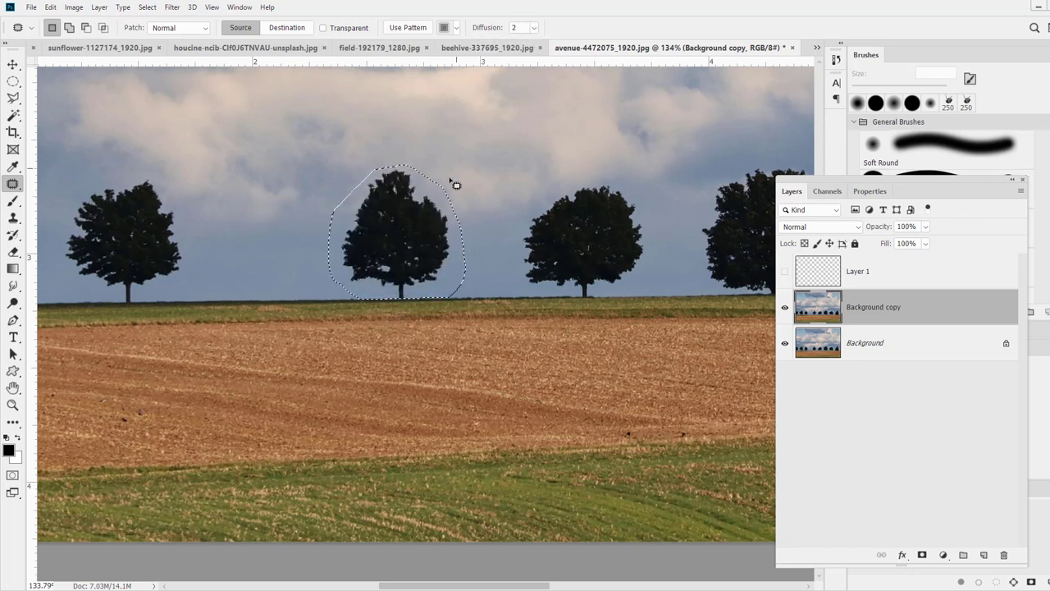
{"action": "left_click_drag", "start_coordinate": [371, 233], "coordinate": [275, 229]}
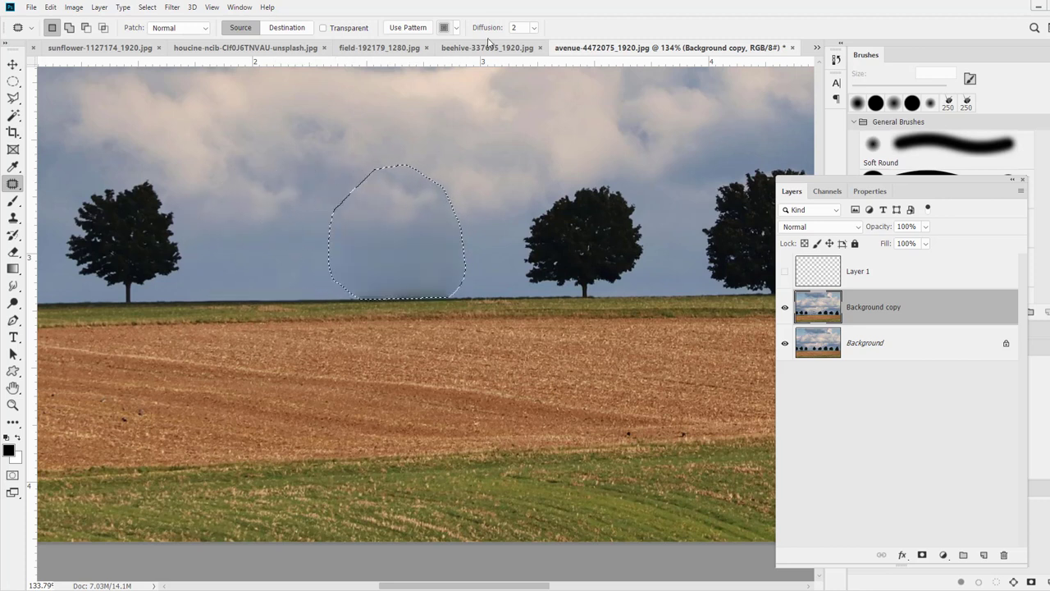
{"action": "key", "text": "ctrl+z"}
Set the patch Diffusion to 1, try replacing the tree with the sky beside it twice, and undo each attempt
{"action": "left_click", "coordinate": [534, 27]}
{"action": "left_click_drag", "start_coordinate": [530, 42], "coordinate": [522, 43]}
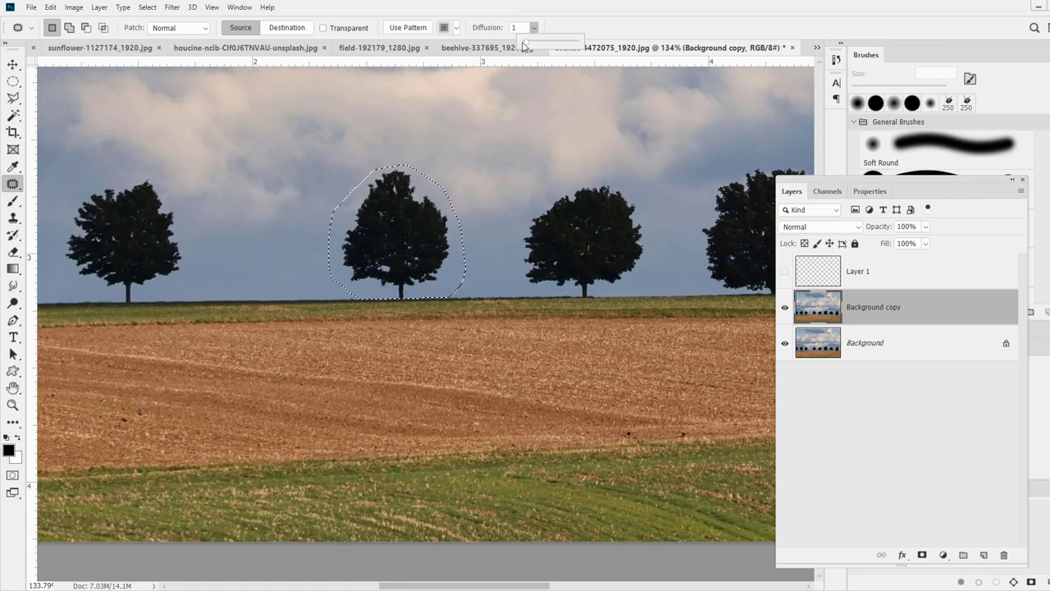
{"action": "left_click_drag", "start_coordinate": [386, 216], "coordinate": [262, 213]}
{"action": "key", "text": "ctrl+z"}
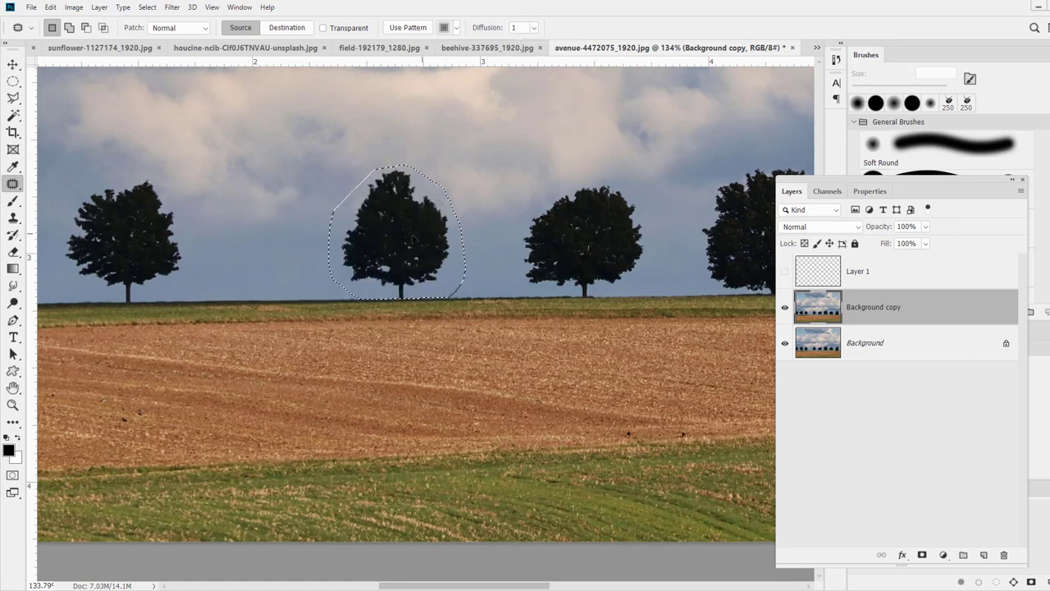
{"action": "left_click_drag", "start_coordinate": [423, 231], "coordinate": [279, 230]}
{"action": "key", "text": "ctrl+z"}
Subtract the trunk base from the selection, patch the tree with the sky to its left and deselect
{"action": "mouse_move", "coordinate": [473, 293]}
{"action": "left_mouse_down"}
{"action": "mouse_move", "coordinate": [382, 296]}
{"action": "mouse_move", "coordinate": [339, 326]}
{"action": "mouse_move", "coordinate": [468, 341]}
{"action": "mouse_move", "coordinate": [469, 316]}
{"action": "left_mouse_up"}
{"action": "left_click_drag", "start_coordinate": [422, 252], "coordinate": [291, 255]}
{"action": "key", "text": "ctrl+d"}
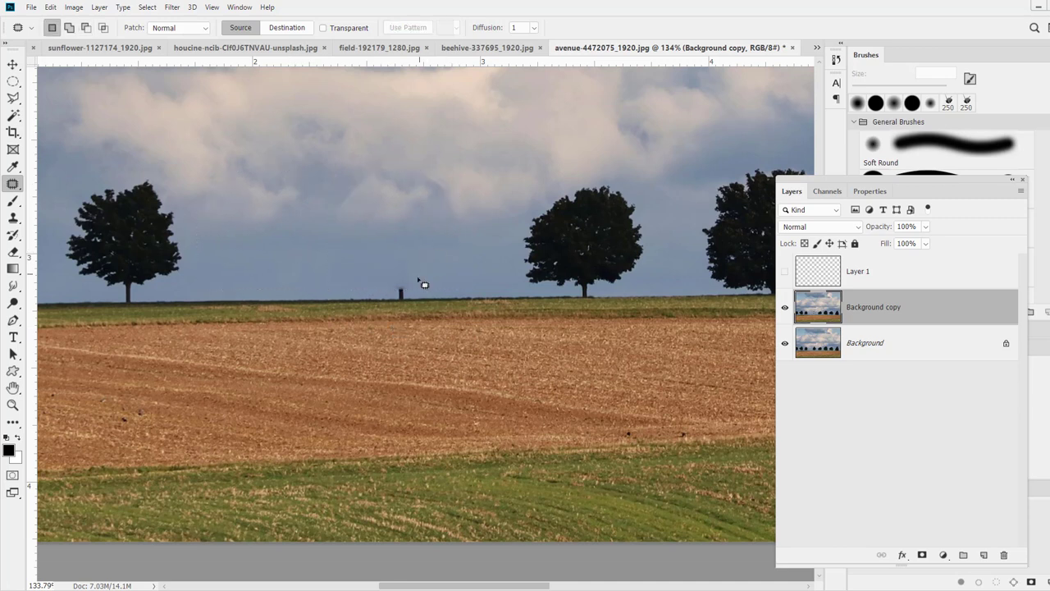
Patch the leftover trunk stub on the horizon, deselect, and undo the tree and stub patches
{"action": "mouse_move", "coordinate": [384, 304]}
{"action": "left_mouse_down"}
{"action": "mouse_move", "coordinate": [381, 284]}
{"action": "mouse_move", "coordinate": [418, 270]}
{"action": "mouse_move", "coordinate": [416, 284]}
{"action": "mouse_move", "coordinate": [366, 281]}
{"action": "left_mouse_up"}
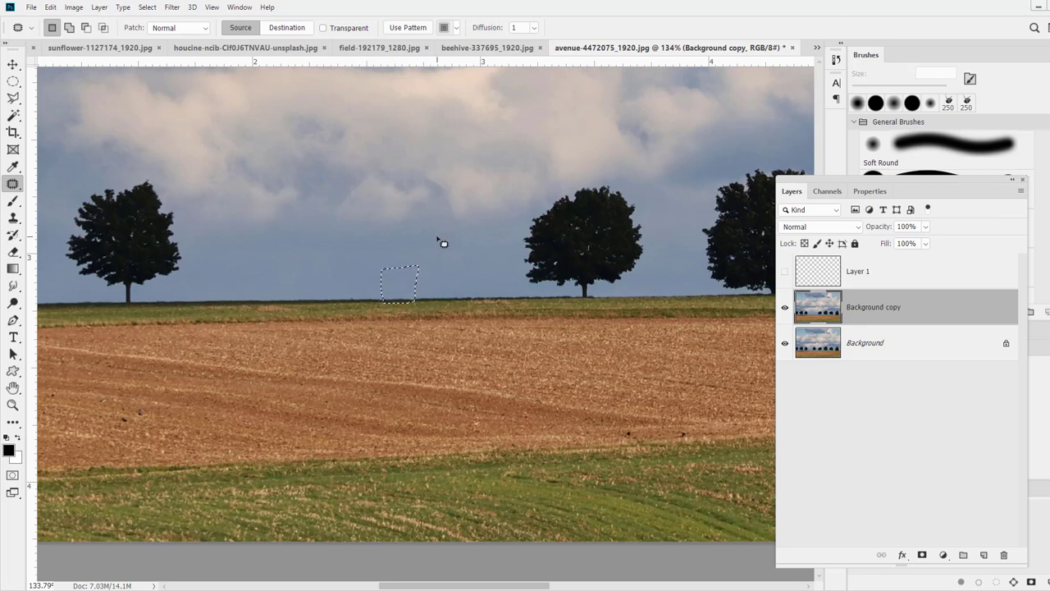
{"action": "key", "text": "ctrl+d"}
{"action": "key", "text": "ctrl+z"}
{"action": "key", "text": "ctrl+z"}
{"action": "key", "text": "ctrl+shift+z"}
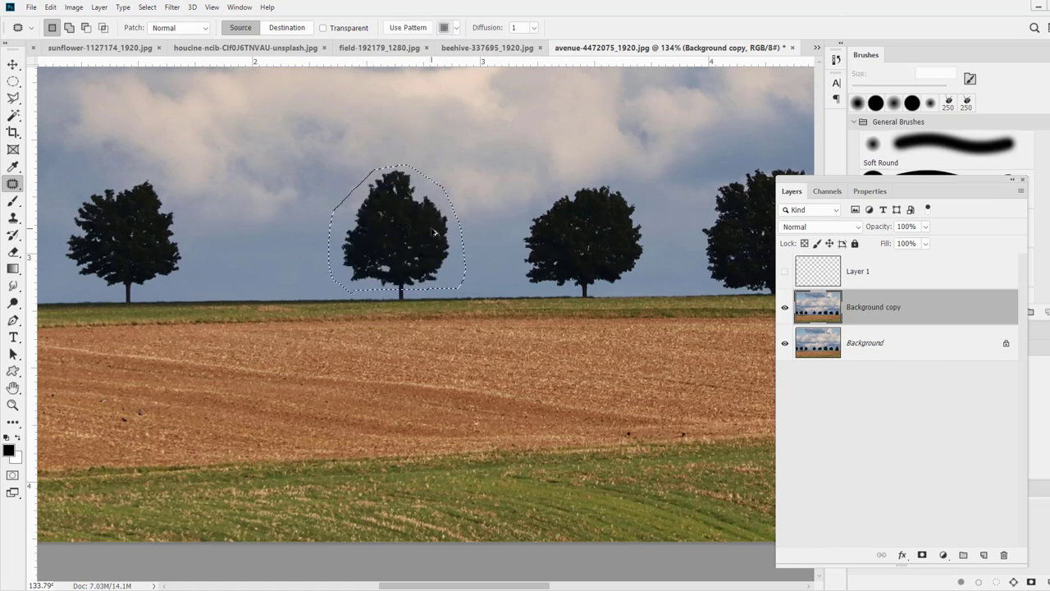
{"action": "key", "text": "ctrl+shift+z"}
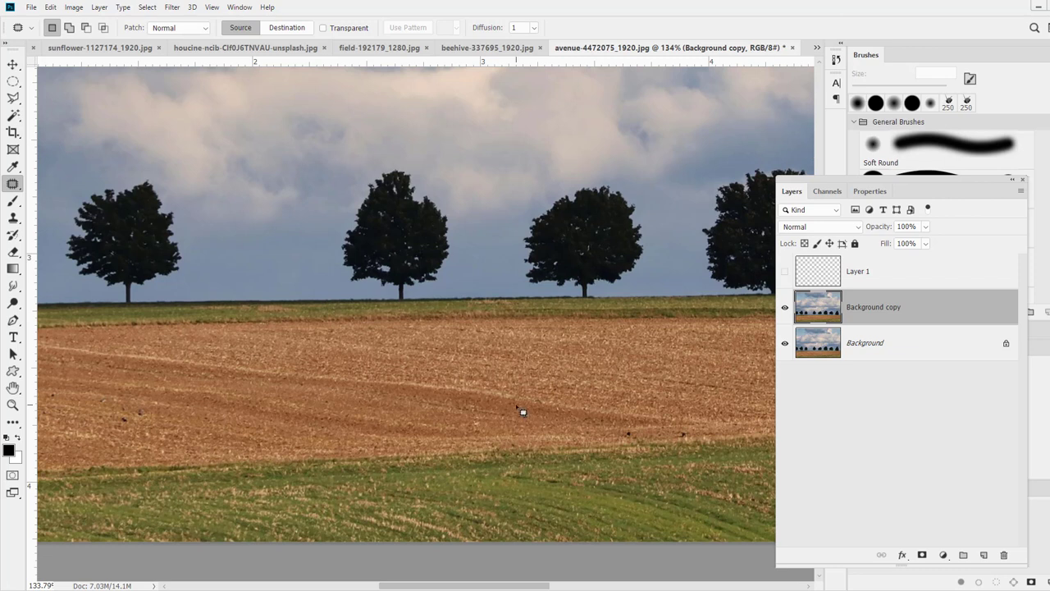
{"action": "left_click", "coordinate": [837, 61]}
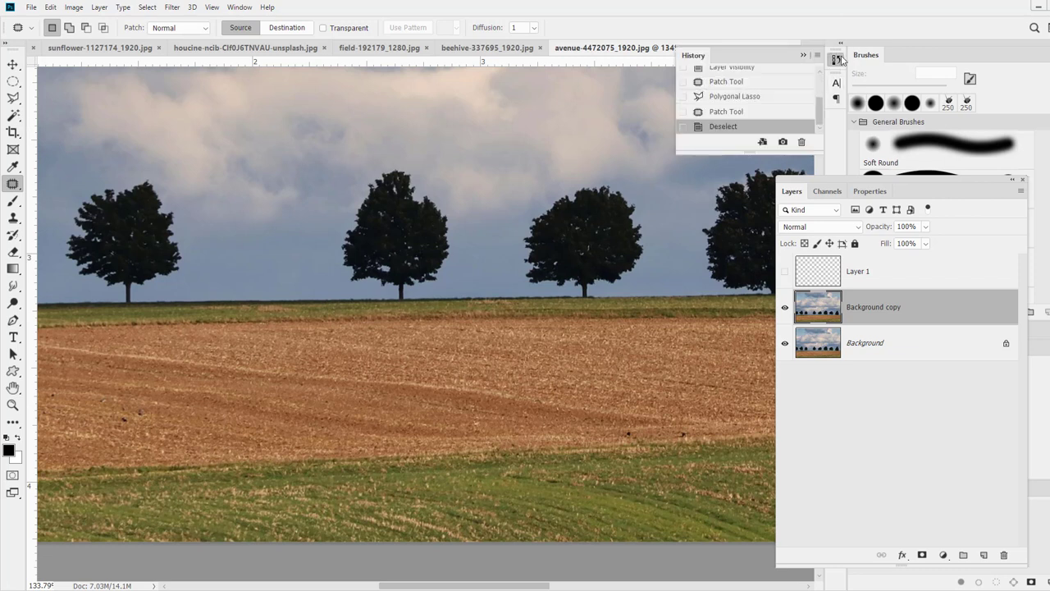
{"action": "left_click", "coordinate": [838, 60]}
{"action": "key", "text": "ctrl+z"}
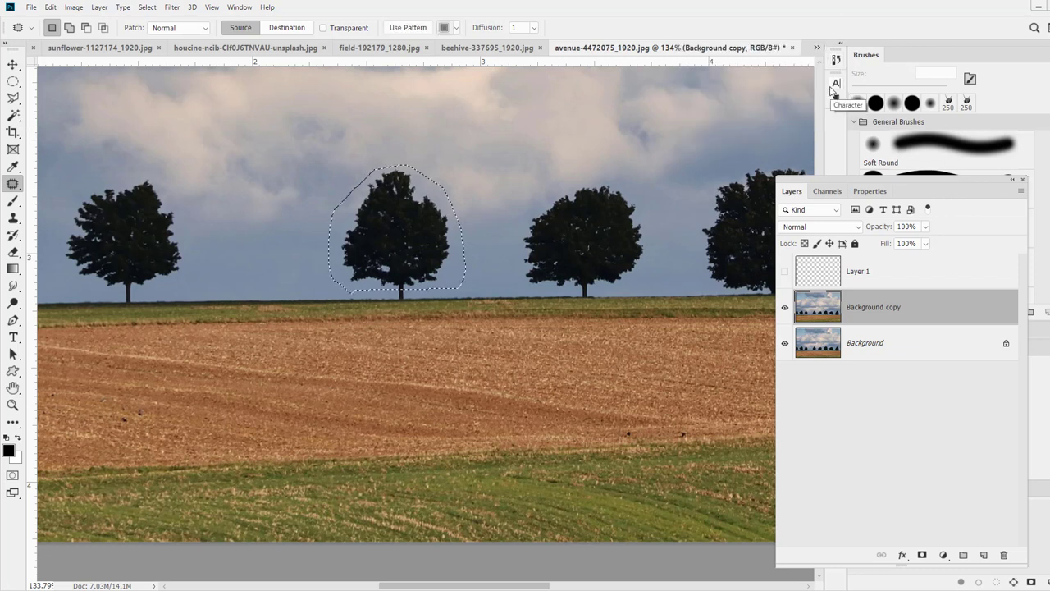
{"action": "key", "text": "ctrl+z"}
{"action": "key", "text": "ctrl+z"}
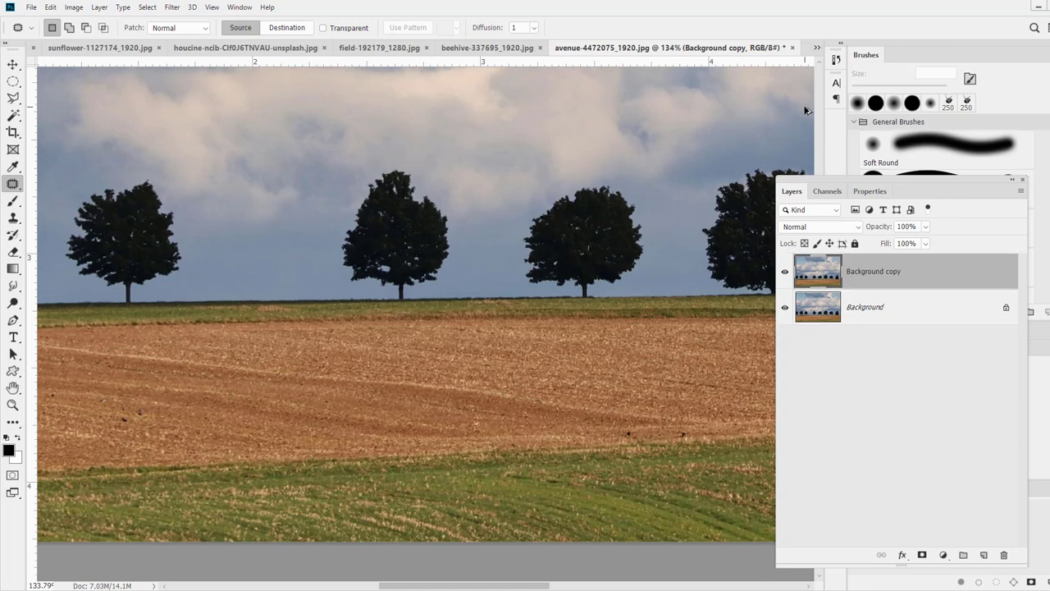
{"action": "key", "text": "ctrl+shift+z"}
{"action": "key", "text": "ctrl+z"}
{"action": "key", "text": "ctrl+shift+z"}
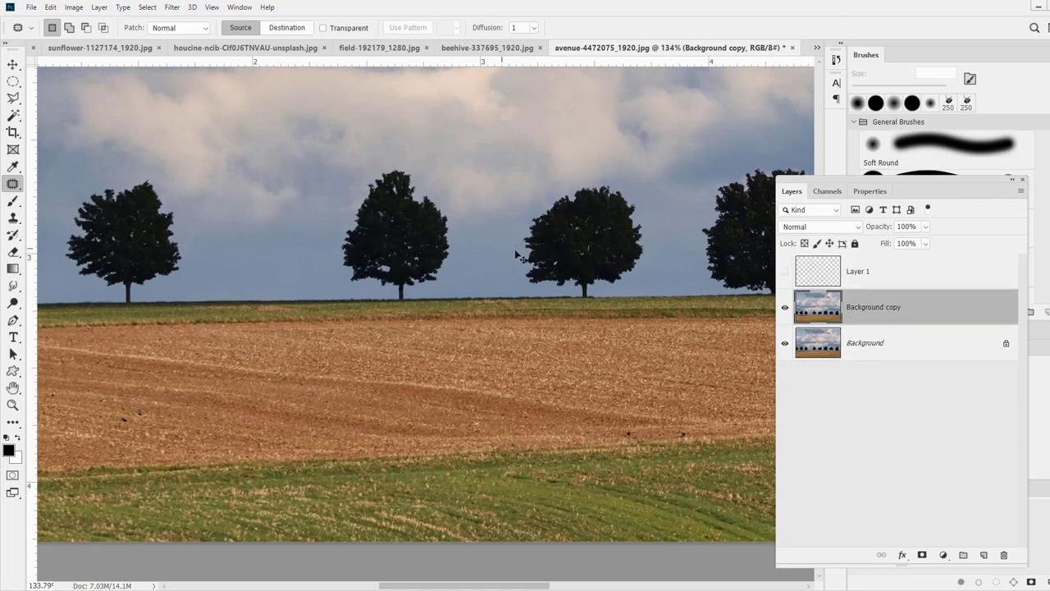
{"action": "left_click", "coordinate": [836, 60]}
{"action": "left_click", "coordinate": [836, 60]}
Outline the second tree down to just above the horizon, patch it with the sky to its left at Diffusion 1, and deselect
{"action": "mouse_move", "coordinate": [450, 293]}
{"action": "left_mouse_down"}
{"action": "mouse_move", "coordinate": [356, 292]}
{"action": "mouse_move", "coordinate": [338, 204]}
{"action": "mouse_move", "coordinate": [366, 162]}
{"action": "mouse_move", "coordinate": [470, 161]}
{"action": "mouse_move", "coordinate": [468, 258]}
{"action": "mouse_move", "coordinate": [453, 287]}
{"action": "left_mouse_up"}
{"action": "left_click_drag", "start_coordinate": [440, 248], "coordinate": [299, 248]}
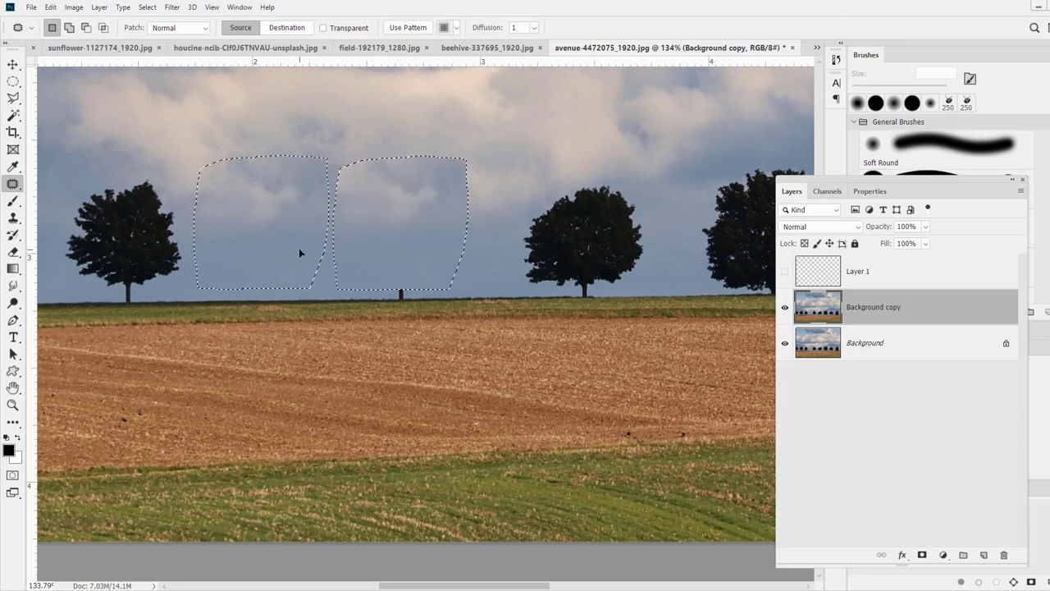
{"action": "key", "text": "ctrl+d"}
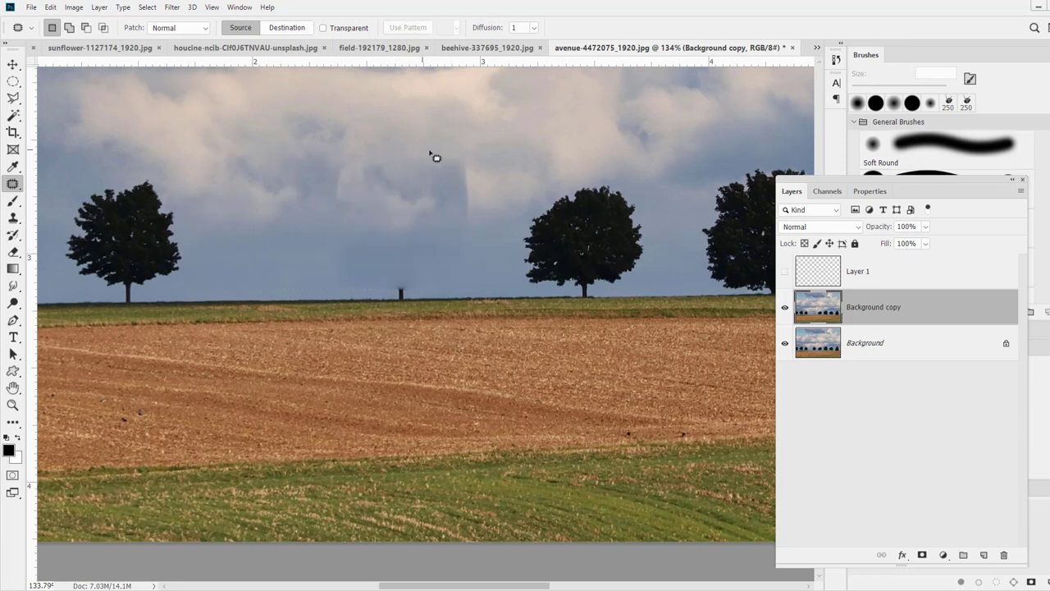
Reselect the tree area, patch it with the sky to its left at Diffusion 5, and deselect
{"action": "key", "text": "ctrl+shift+d"}
{"action": "left_click", "coordinate": [534, 28]}
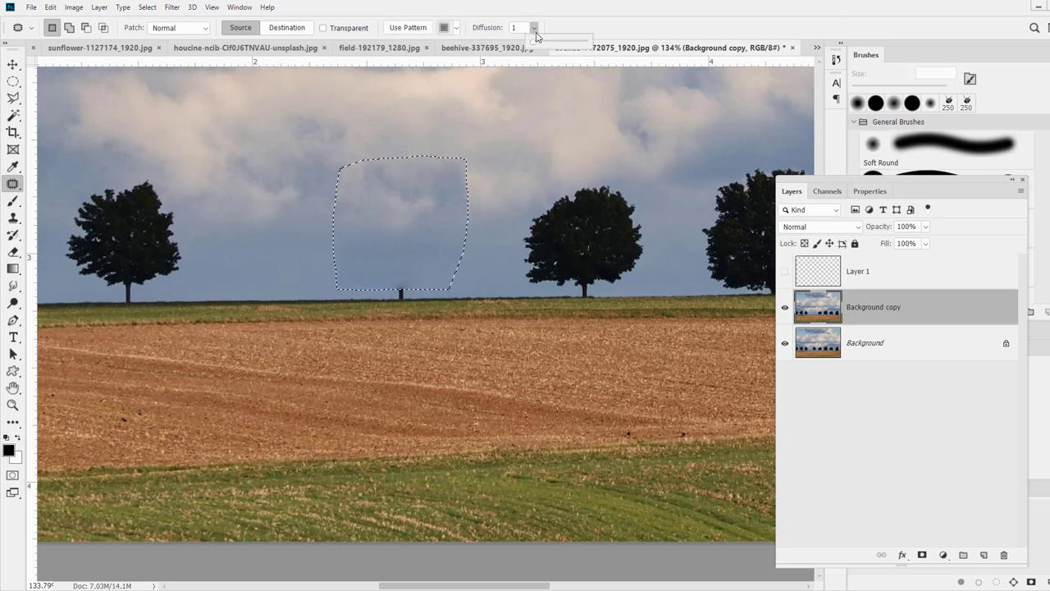
{"action": "left_click_drag", "start_coordinate": [560, 43], "coordinate": [571, 43]}
{"action": "left_click_drag", "start_coordinate": [452, 218], "coordinate": [297, 206]}
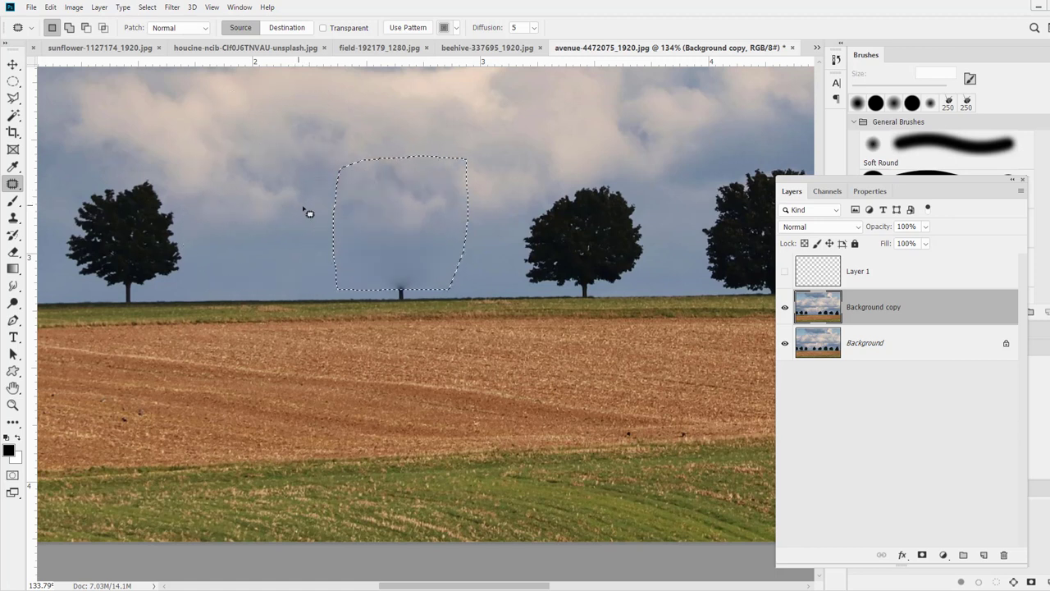
{"action": "left_click", "coordinate": [457, 287]}
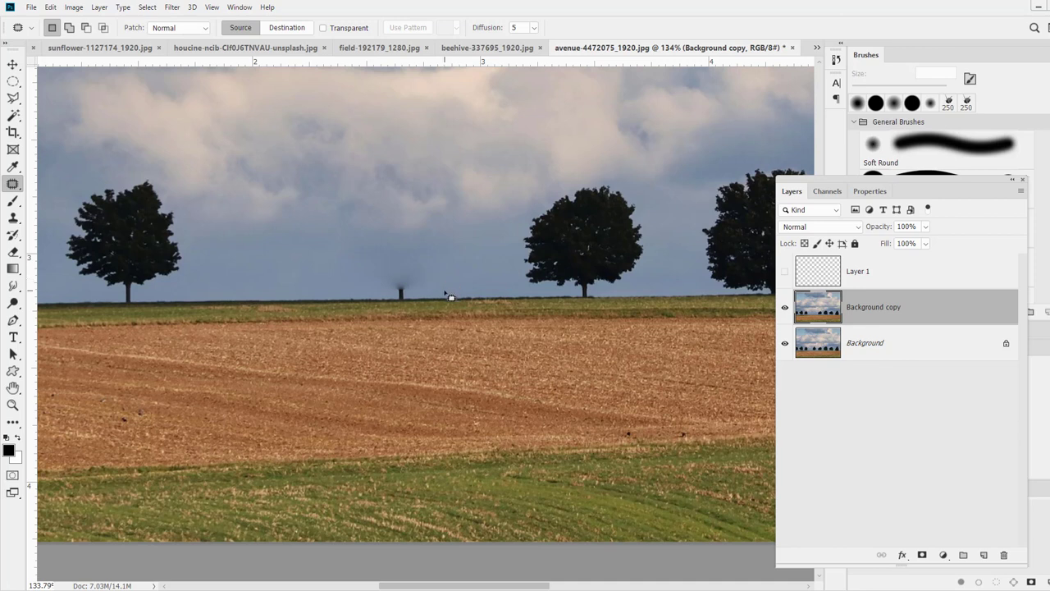
Outline the leftover trunk stub on the horizon, patch it with the clean horizon to its left, and deselect
{"action": "mouse_move", "coordinate": [451, 297]}
{"action": "left_mouse_down"}
{"action": "mouse_move", "coordinate": [403, 256]}
{"action": "mouse_move", "coordinate": [372, 256]}
{"action": "mouse_move", "coordinate": [371, 304]}
{"action": "mouse_move", "coordinate": [448, 313]}
{"action": "left_mouse_up"}
{"action": "left_click_drag", "start_coordinate": [408, 280], "coordinate": [344, 281]}
{"action": "left_click", "coordinate": [452, 223]}
Hide the Background copy layer and rename it Patch tool Normal Mode
{"action": "left_click", "coordinate": [785, 307]}
{"action": "left_click", "coordinate": [839, 276]}
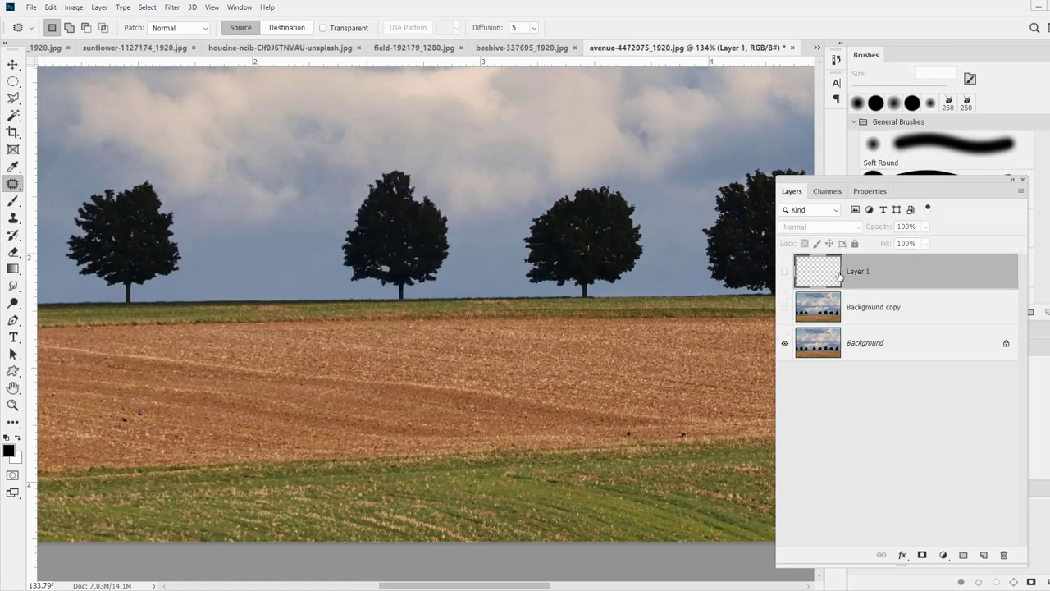
{"action": "double_click", "coordinate": [868, 308]}
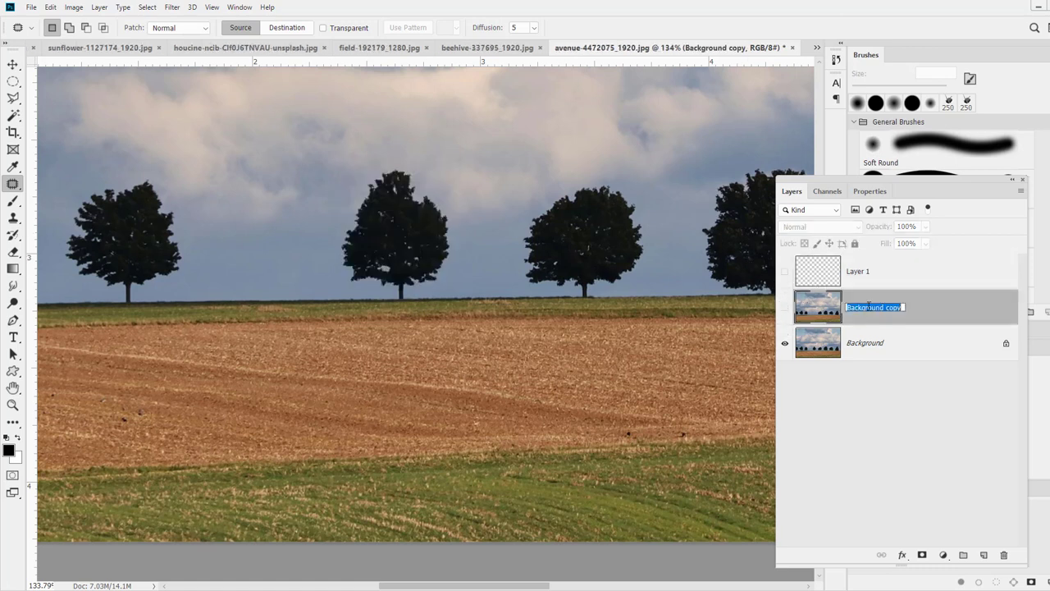
{"action": "type", "text": "Patch tool Normal Mode"}
{"action": "key", "text": "Return"}
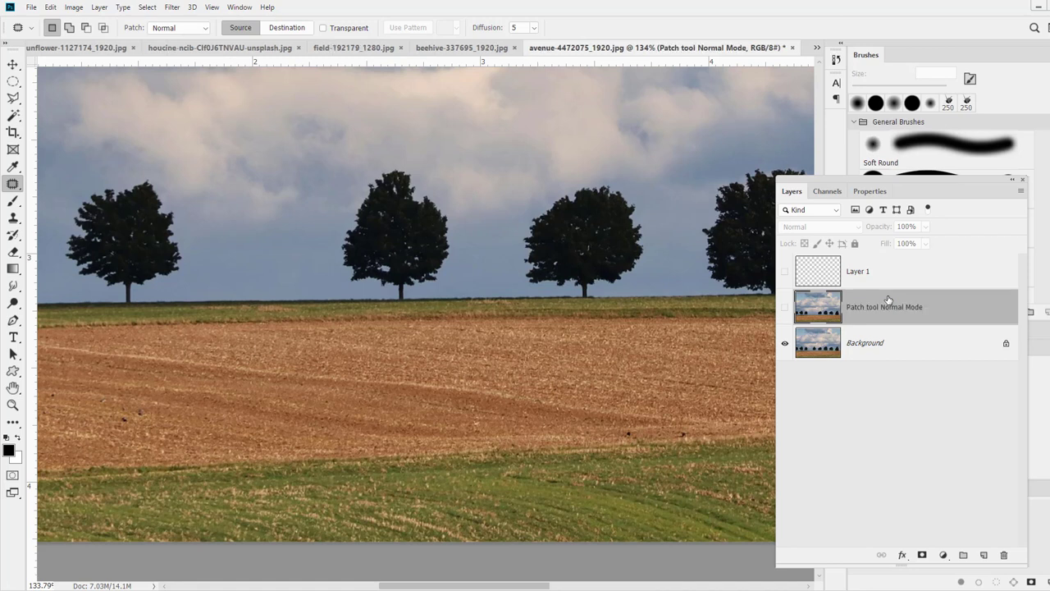
Rename the empty Layer 1 as Patch Tool Cont Aware
{"action": "double_click", "coordinate": [871, 273]}
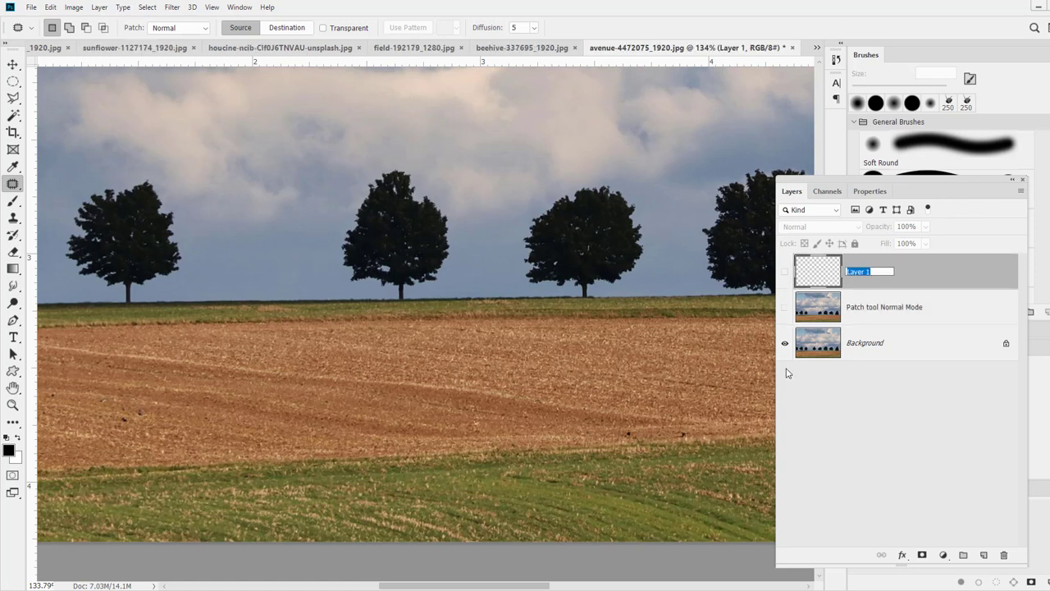
{"action": "type", "text": "Patch Tool Cont Aware"}
{"action": "key", "text": "Return"}
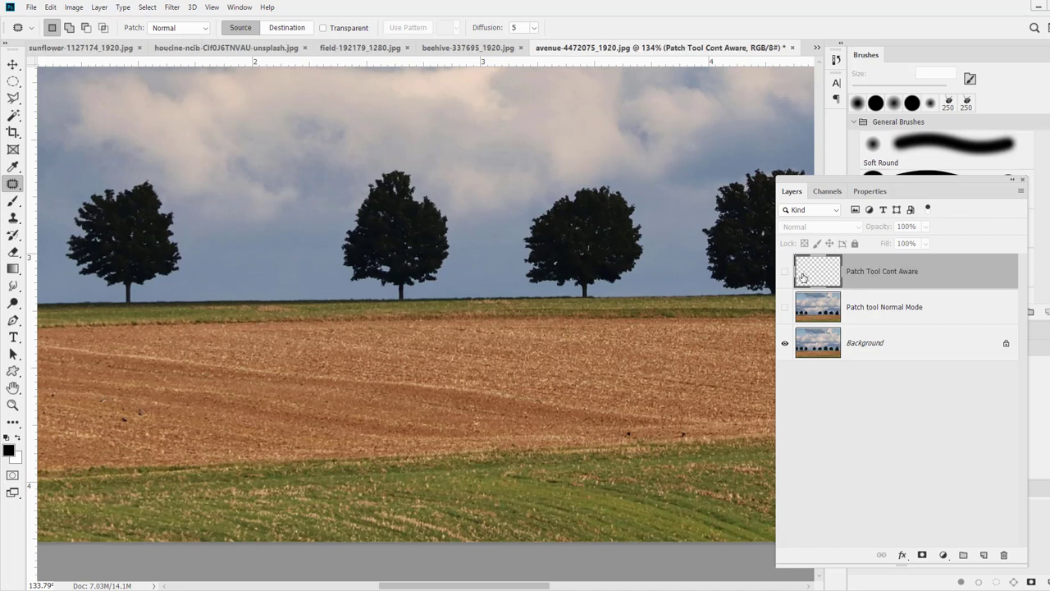
Set the patch mode to Content-Aware, outline the tree including its trunk base, and show the Patch Tool Cont Aware layer
{"action": "left_click", "coordinate": [181, 29]}
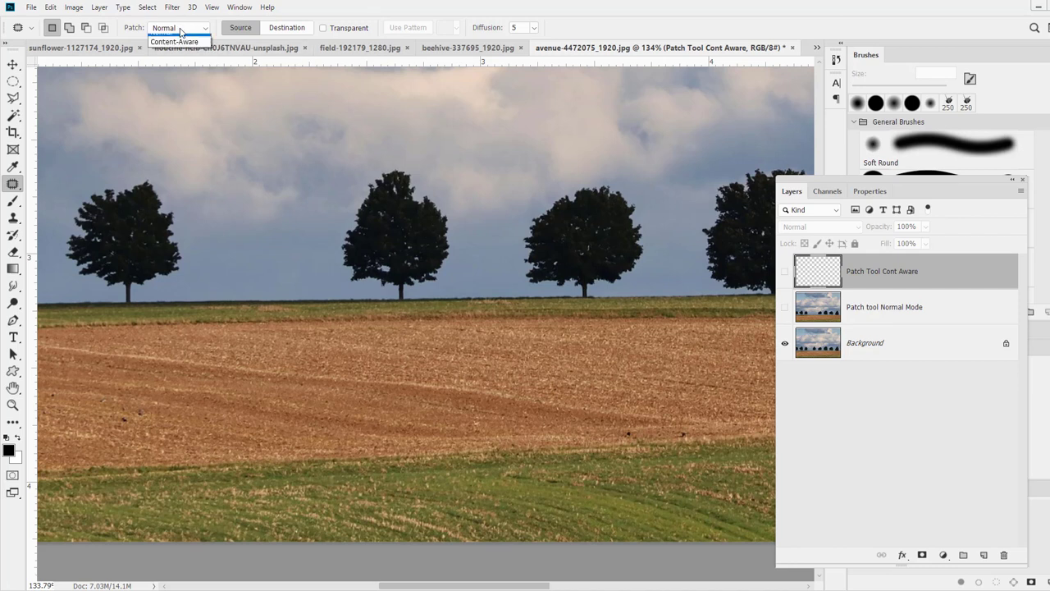
{"action": "left_click", "coordinate": [174, 41]}
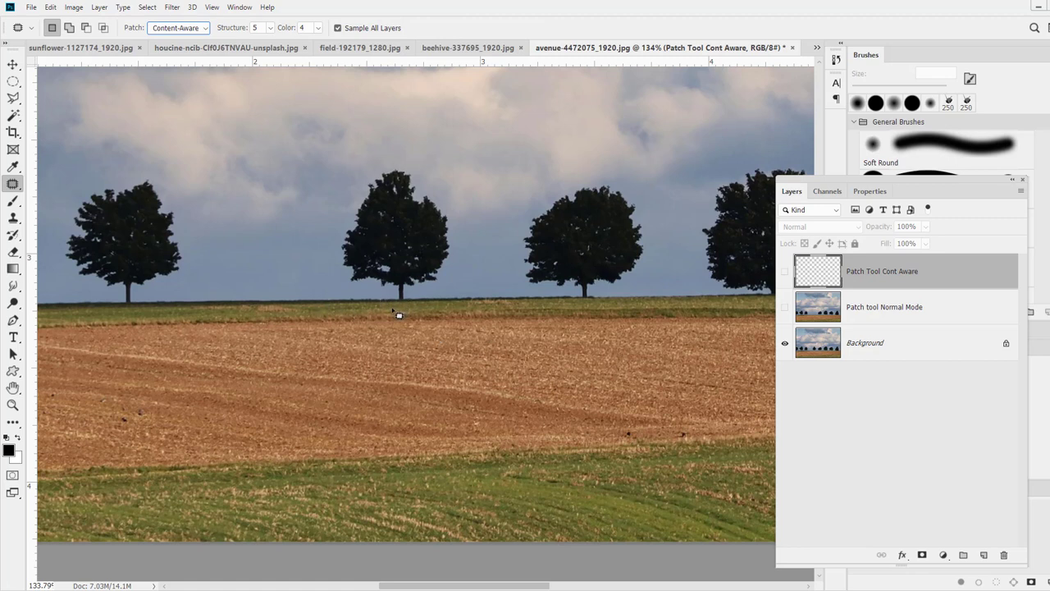
{"action": "mouse_move", "coordinate": [394, 309]}
{"action": "left_mouse_down"}
{"action": "mouse_move", "coordinate": [329, 248]}
{"action": "mouse_move", "coordinate": [333, 204]}
{"action": "mouse_move", "coordinate": [340, 176]}
{"action": "mouse_move", "coordinate": [410, 149]}
{"action": "mouse_move", "coordinate": [447, 188]}
{"action": "mouse_move", "coordinate": [463, 252]}
{"action": "mouse_move", "coordinate": [466, 306]}
{"action": "left_mouse_up"}
{"action": "left_click", "coordinate": [409, 266]}
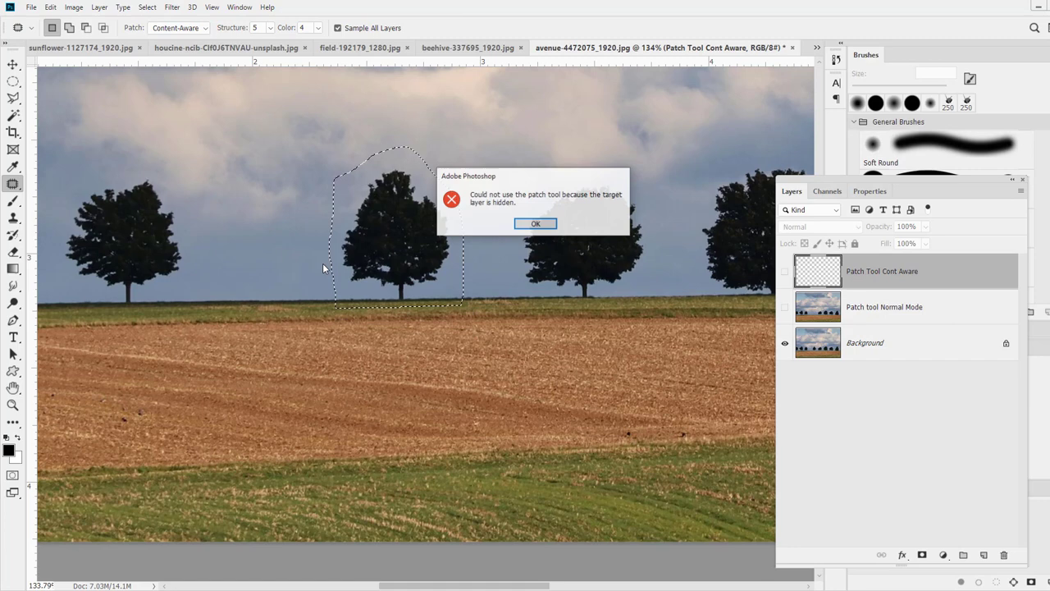
{"action": "left_click", "coordinate": [530, 224]}
{"action": "left_click", "coordinate": [784, 271]}
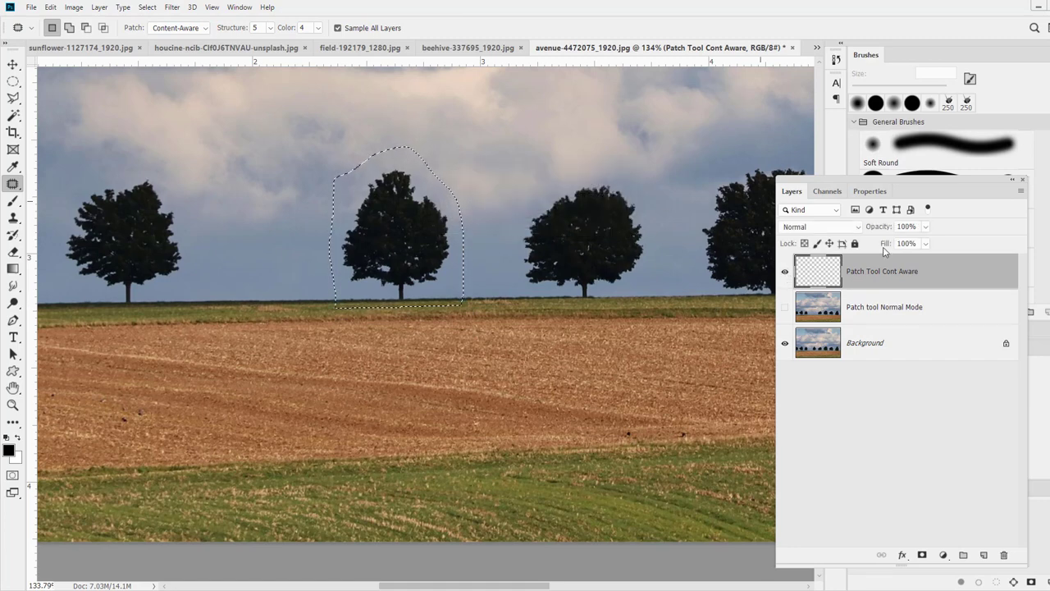
Try replacing the outlined tree with the area to its left, and undo the patch
{"action": "left_click_drag", "start_coordinate": [427, 246], "coordinate": [295, 244]}
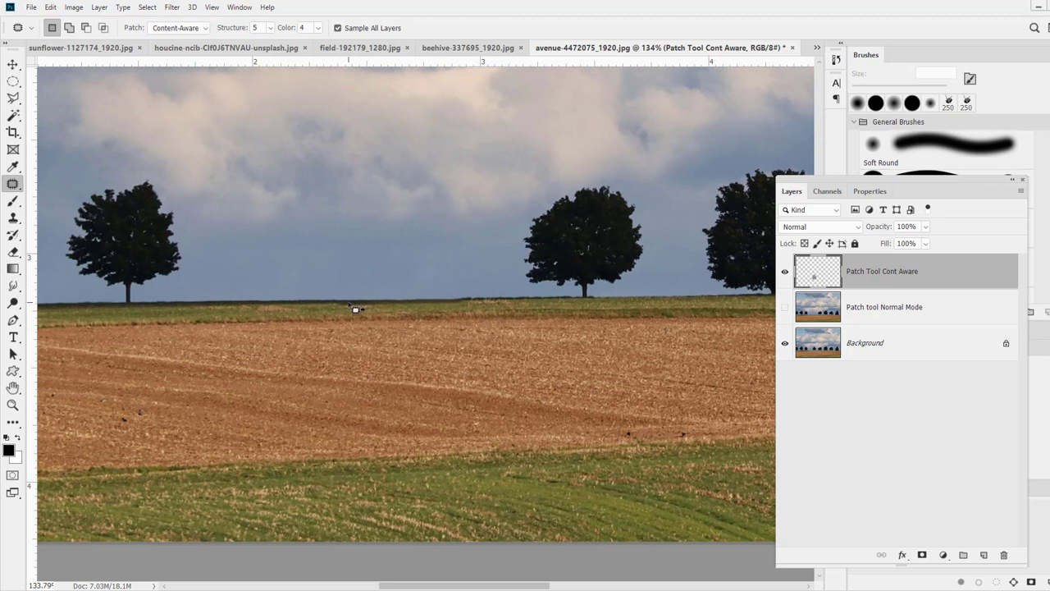
{"action": "key", "text": "ctrl+z"}
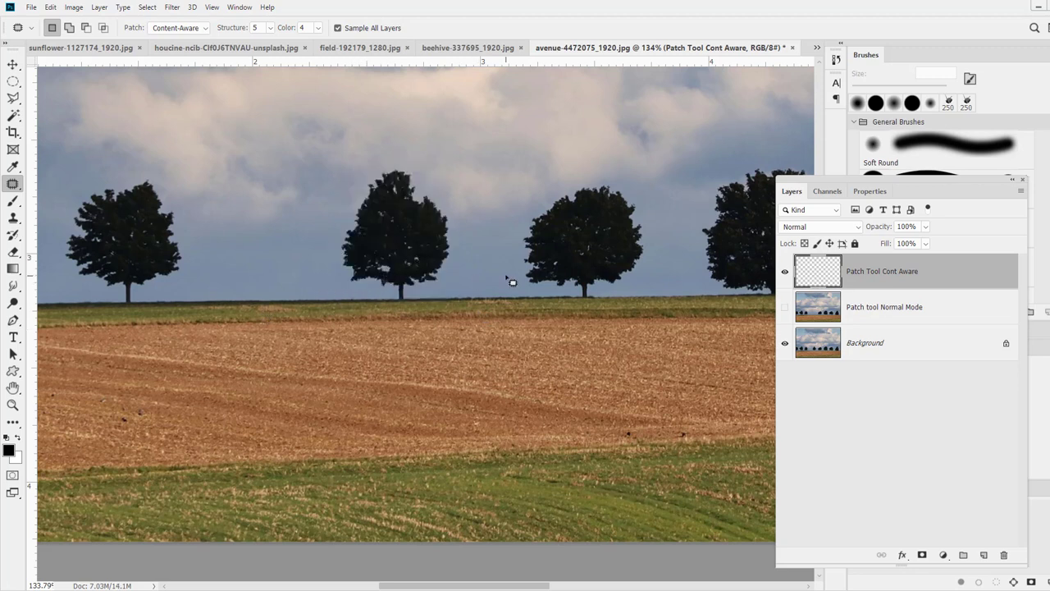
Subtract the grass strip below the horizon from the tree selection, patch the tree with the sky to its left, and deselect
{"action": "mouse_move", "coordinate": [341, 304]}
{"action": "left_mouse_down"}
{"action": "mouse_move", "coordinate": [361, 160]}
{"action": "mouse_move", "coordinate": [411, 148]}
{"action": "mouse_move", "coordinate": [347, 326]}
{"action": "mouse_move", "coordinate": [469, 318]}
{"action": "left_mouse_up"}
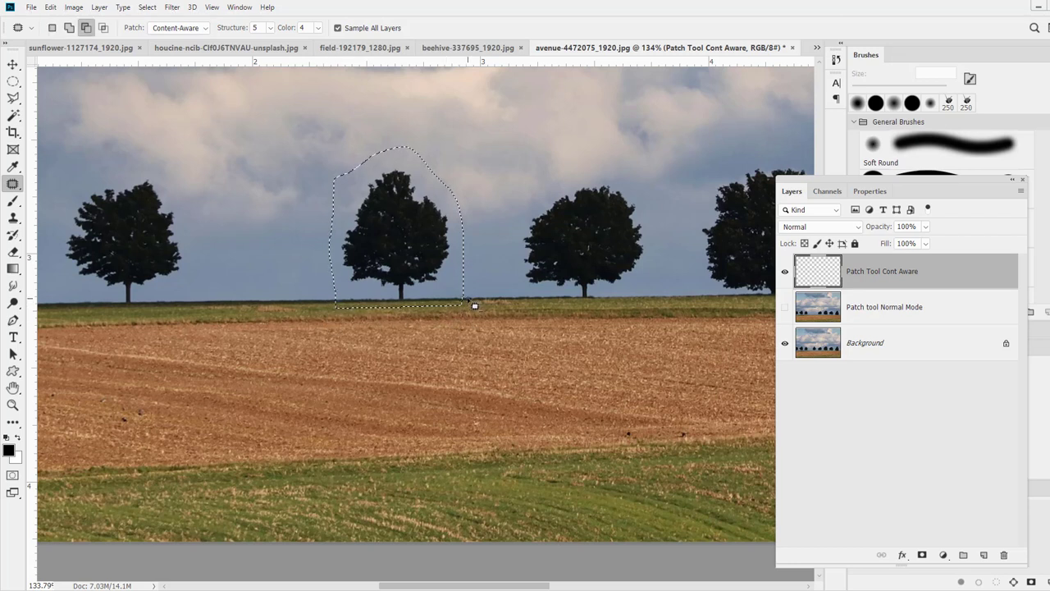
{"action": "left_click_drag", "start_coordinate": [454, 276], "coordinate": [324, 267]}
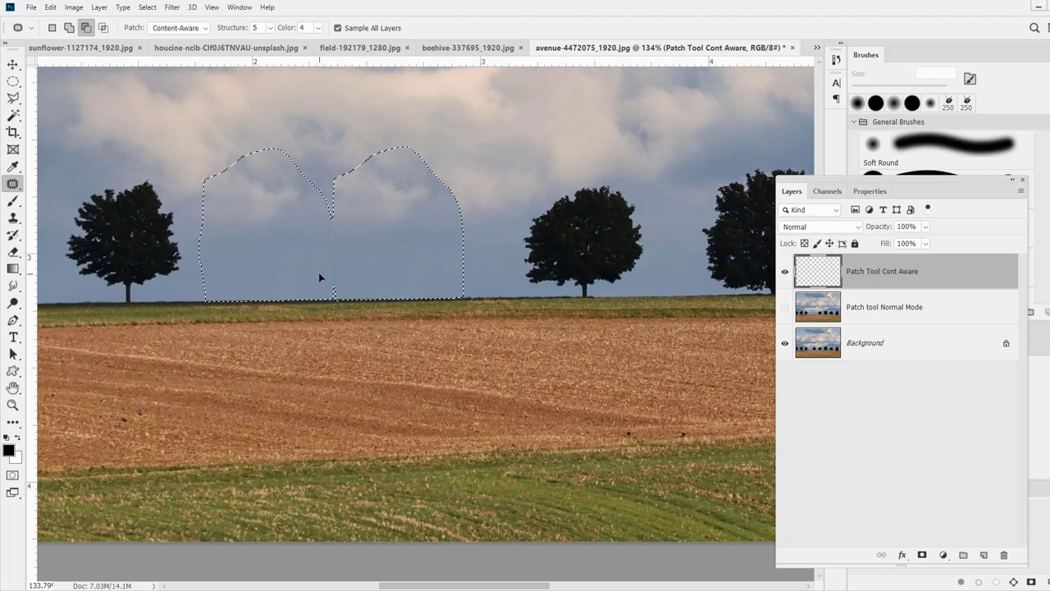
{"action": "key", "text": "ctrl+d"}
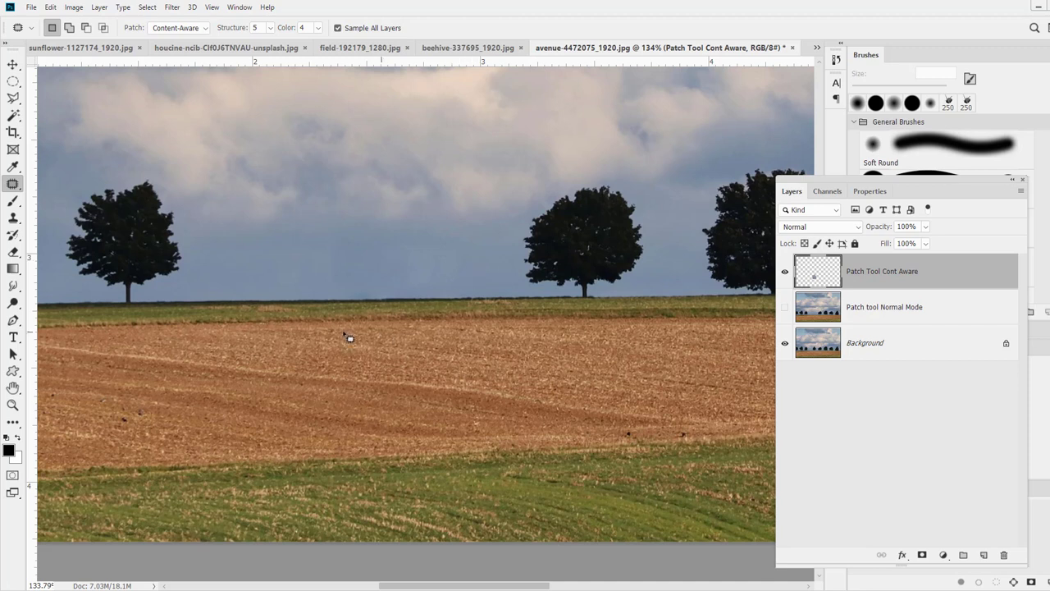
Hide the Patch Tool Cont Aware layer and patch the tree on a new layer above it with the sky to its left
{"action": "left_click", "coordinate": [272, 28]}
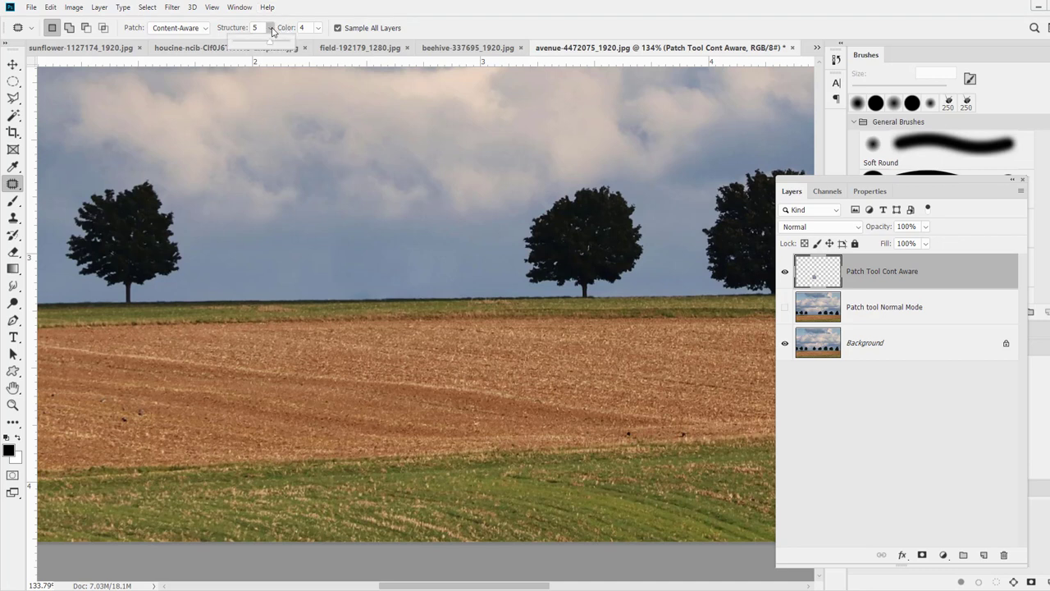
{"action": "left_click", "coordinate": [319, 29]}
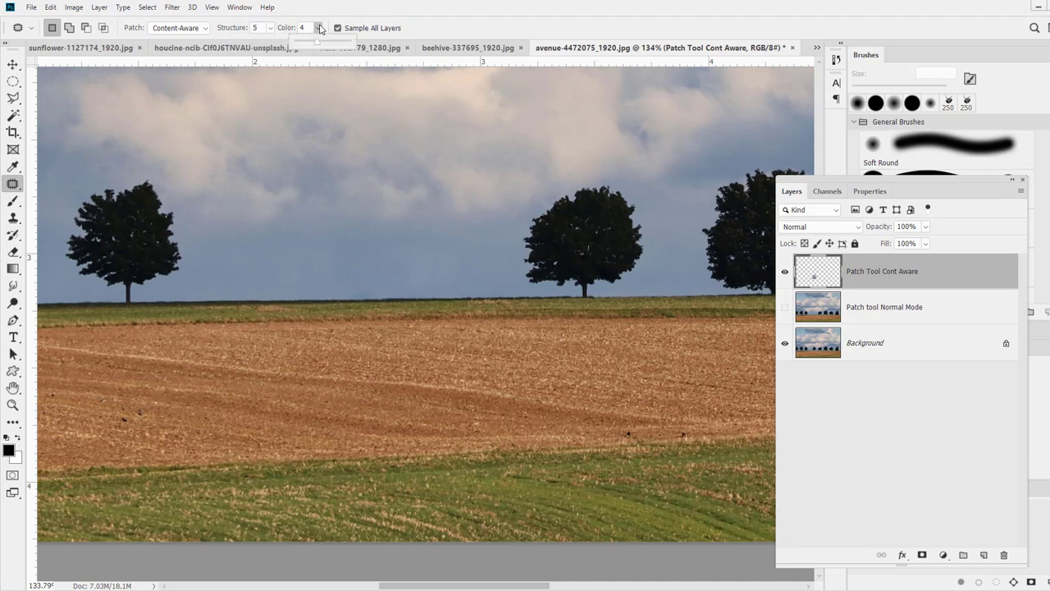
{"action": "left_click", "coordinate": [785, 272]}
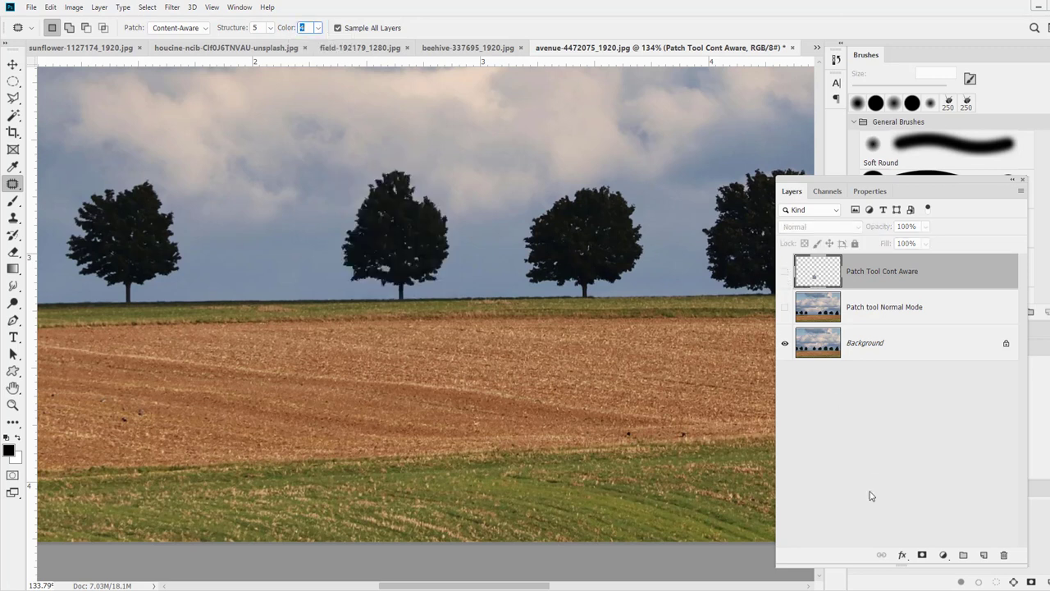
{"action": "left_click", "coordinate": [984, 556]}
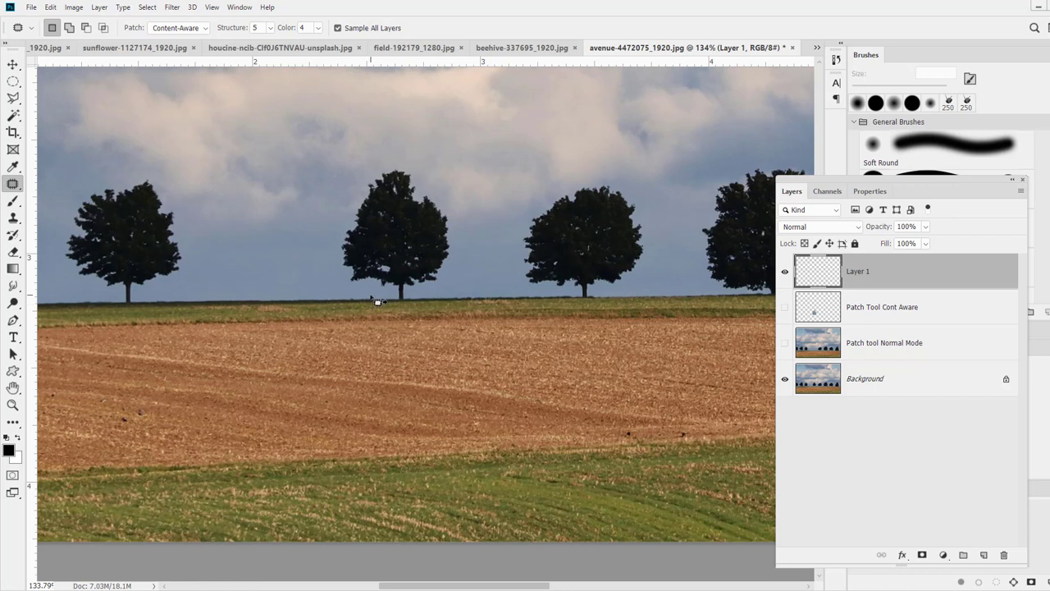
{"action": "mouse_move", "coordinate": [377, 302]}
{"action": "left_mouse_down"}
{"action": "mouse_move", "coordinate": [373, 168]}
{"action": "mouse_move", "coordinate": [238, 168]}
{"action": "mouse_move", "coordinate": [254, 303]}
{"action": "mouse_move", "coordinate": [244, 300]}
{"action": "left_mouse_up"}
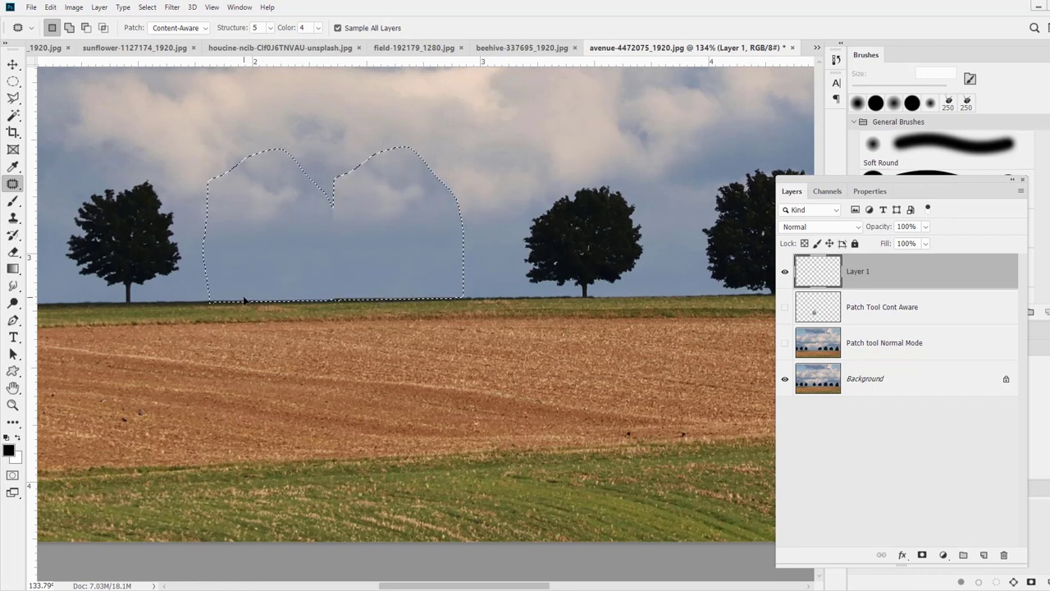
{"action": "key", "text": "ctrl+d"}
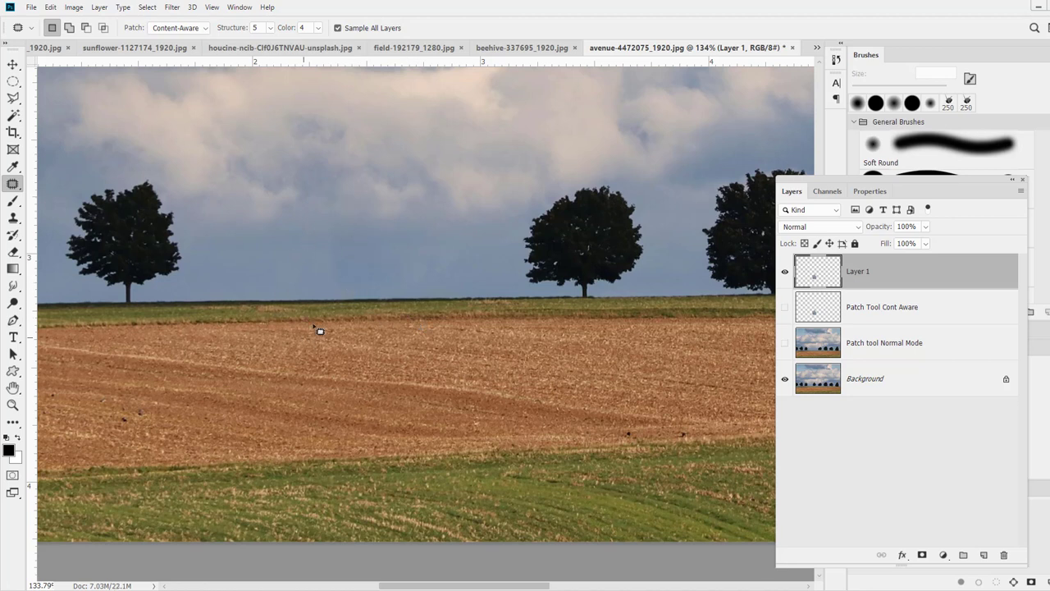
Set the patch Structure to 7 and compare the result with Structure 1
{"action": "left_click", "coordinate": [268, 28]}
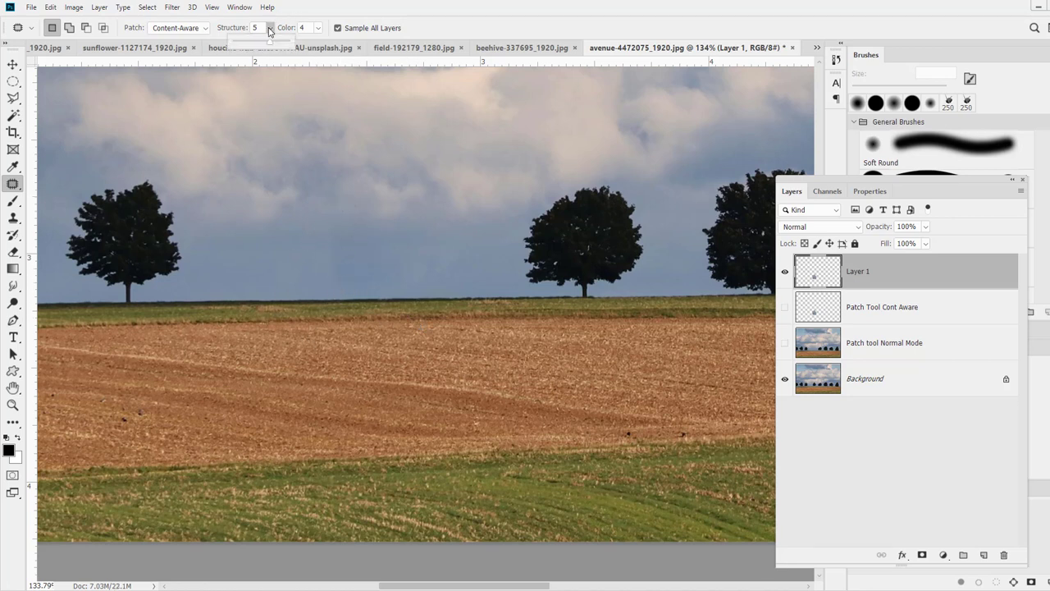
{"action": "left_click_drag", "start_coordinate": [266, 46], "coordinate": [310, 47]}
{"action": "left_click", "coordinate": [277, 18]}
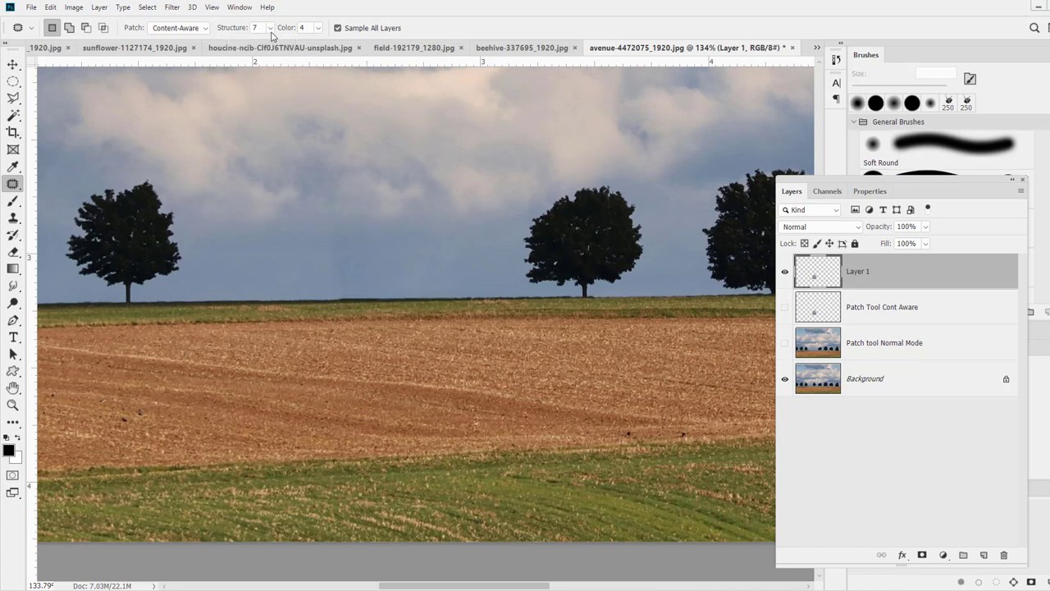
{"action": "left_click", "coordinate": [271, 32]}
{"action": "left_click", "coordinate": [289, 5]}
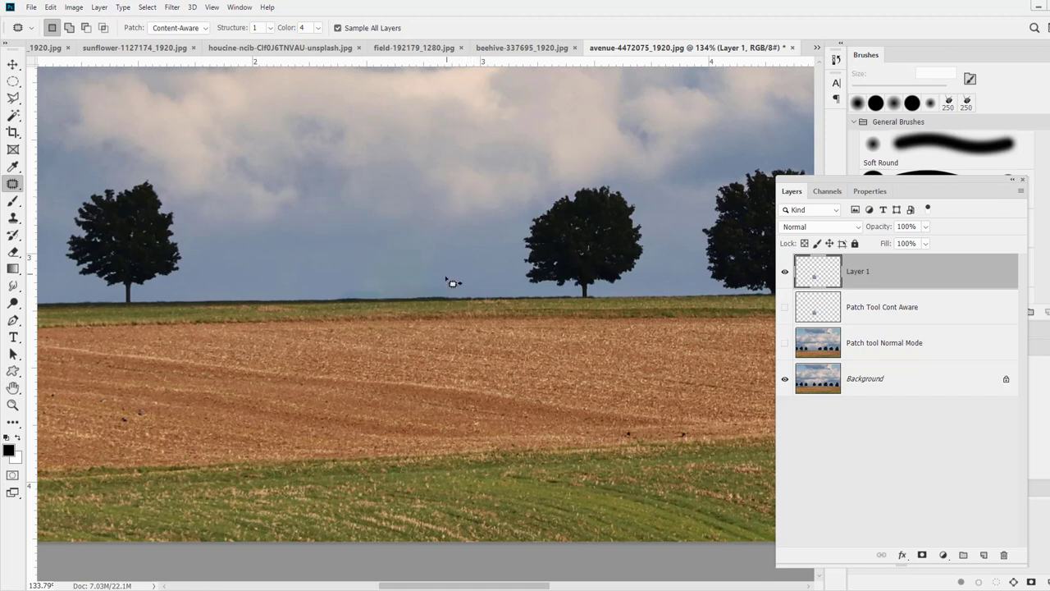
Try Color 3 for the patch and raise the Color setting to 10
{"action": "left_click", "coordinate": [319, 31]}
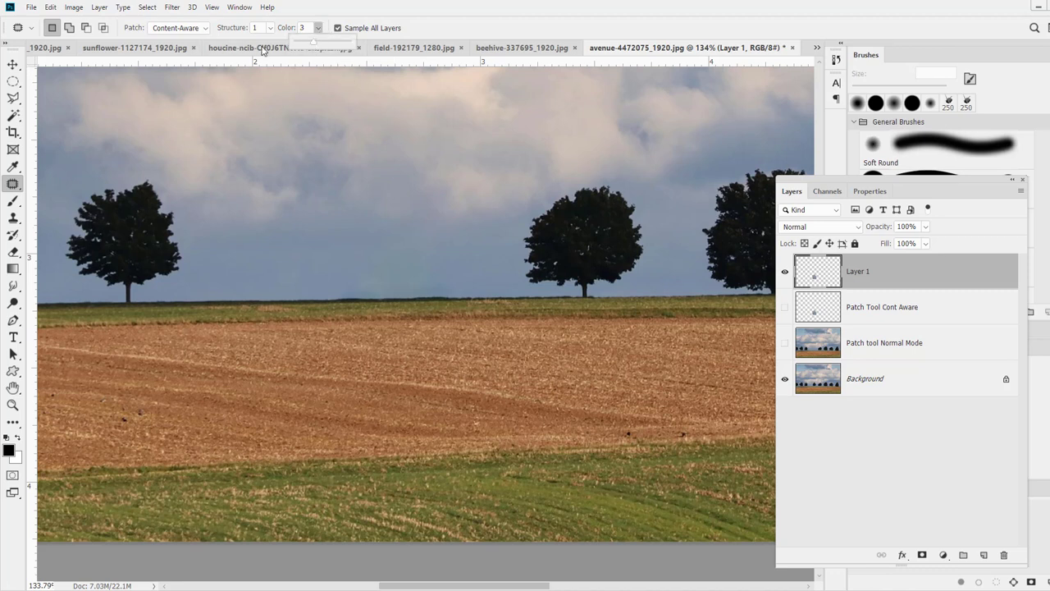
{"action": "left_click_drag", "start_coordinate": [262, 47], "coordinate": [272, 61]}
{"action": "left_click_drag", "start_coordinate": [298, 48], "coordinate": [371, 51]}
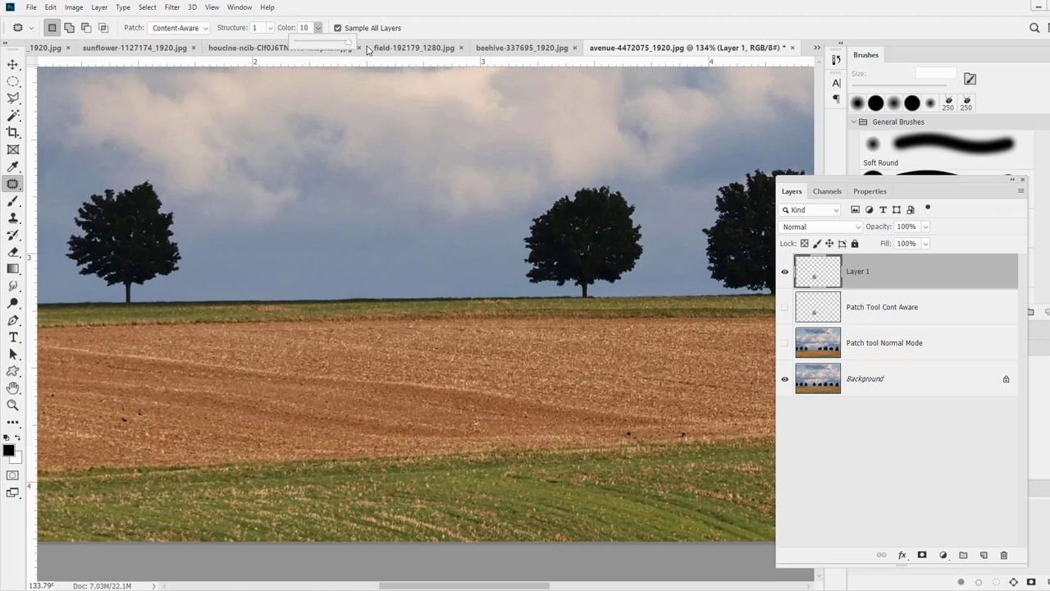
{"action": "left_click", "coordinate": [321, 30]}
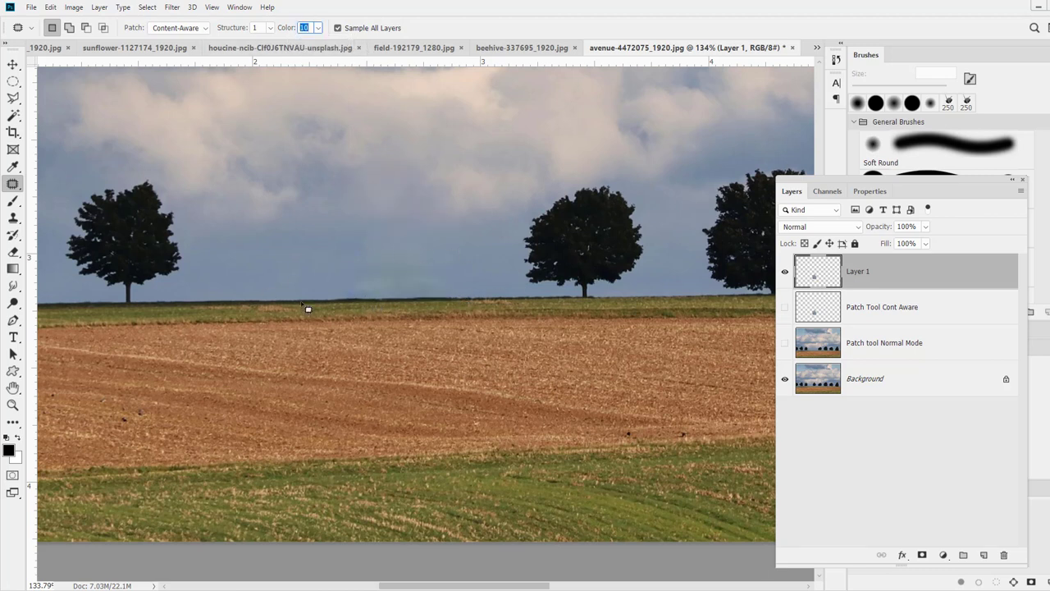
Lower the patch Color to 6 and down to 0, and set Structure to 3
{"action": "left_click", "coordinate": [315, 31]}
{"action": "left_click_drag", "start_coordinate": [319, 44], "coordinate": [298, 47]}
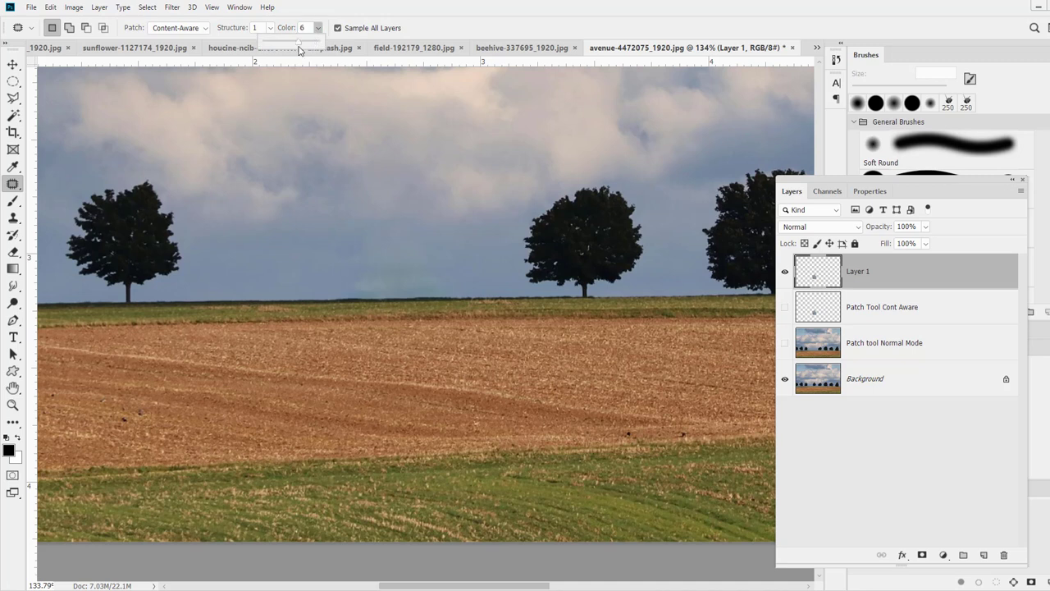
{"action": "left_click", "coordinate": [270, 27]}
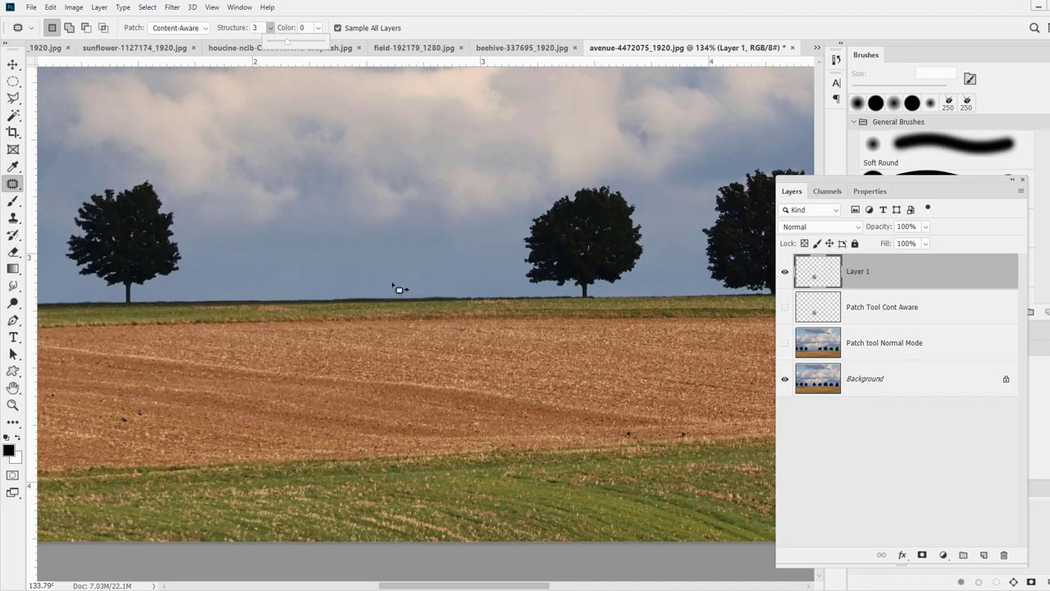
{"action": "left_click", "coordinate": [330, 237]}
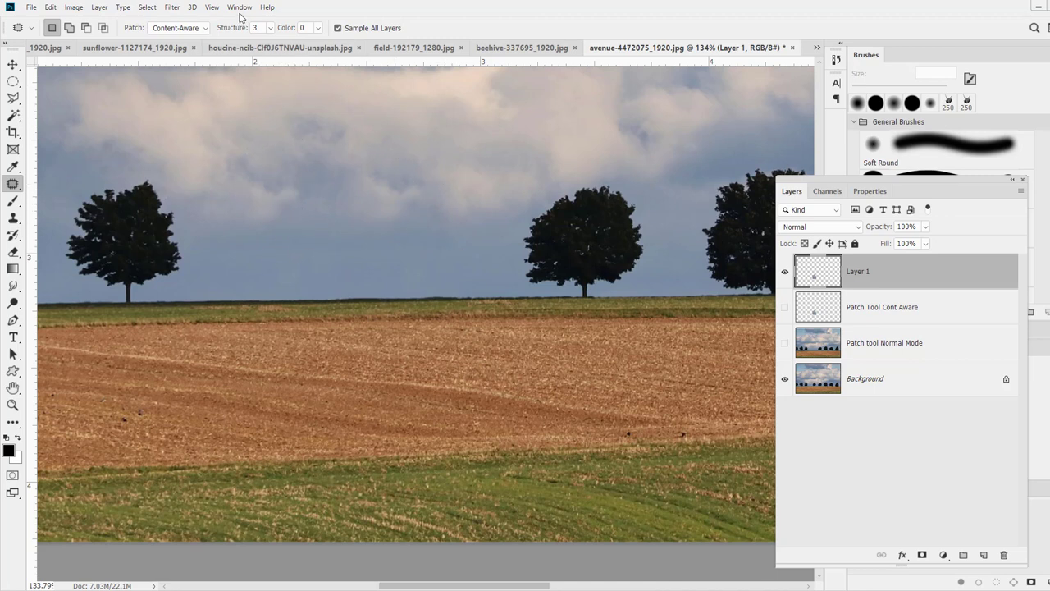
Raise the patch Structure to 7 for comparison and lower it back to 1
{"action": "left_click", "coordinate": [270, 27]}
{"action": "left_click_drag", "start_coordinate": [274, 46], "coordinate": [394, 50]}
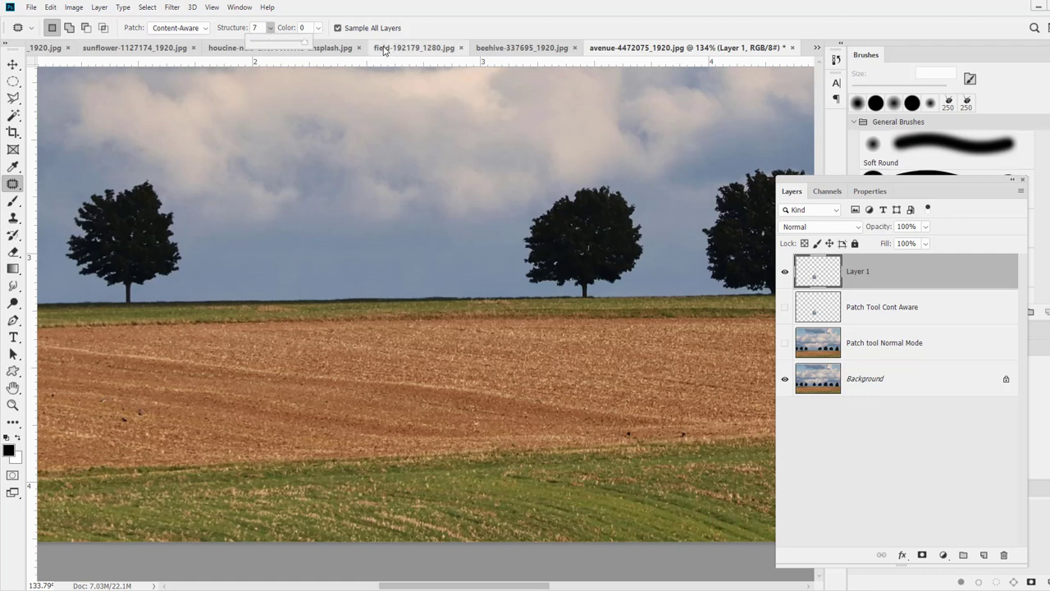
{"action": "left_click", "coordinate": [373, 85]}
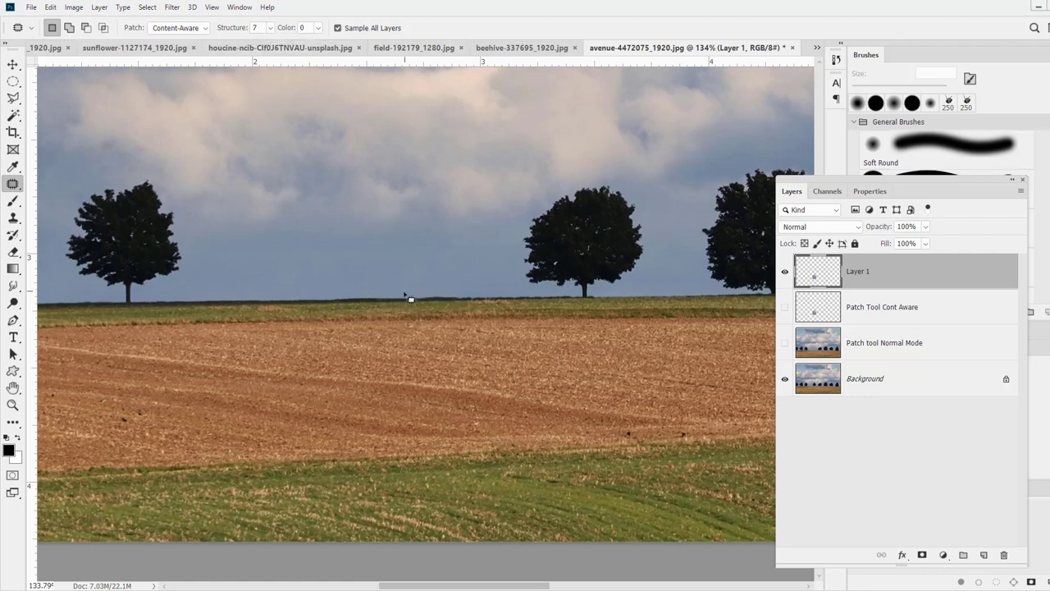
{"action": "left_click", "coordinate": [272, 28]}
{"action": "left_click_drag", "start_coordinate": [257, 51], "coordinate": [232, 43]}
{"action": "left_click", "coordinate": [429, 22]}
{"action": "left_click", "coordinate": [271, 28]}
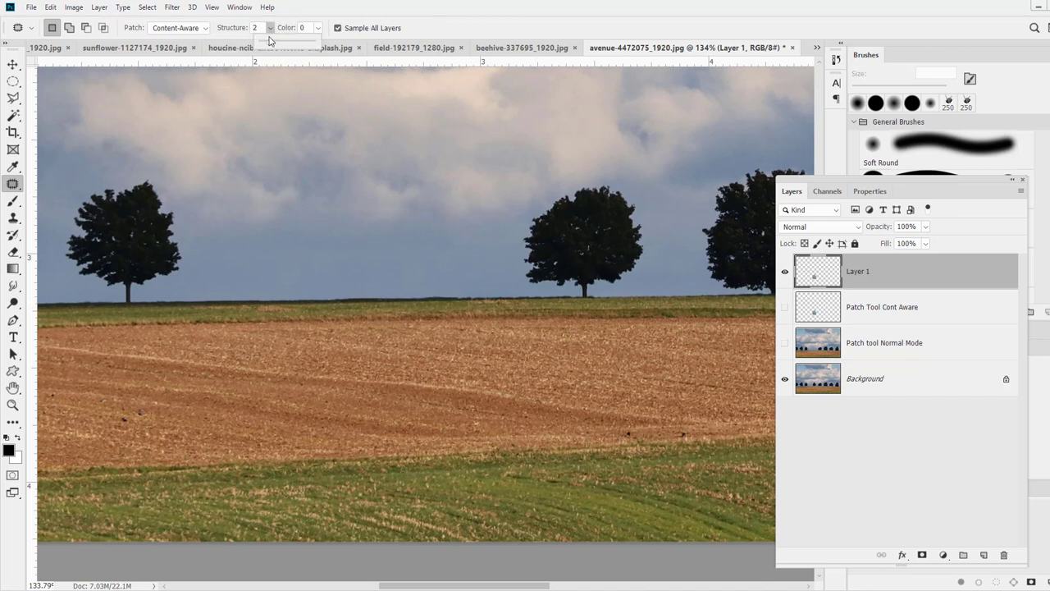
{"action": "left_click", "coordinate": [272, 28]}
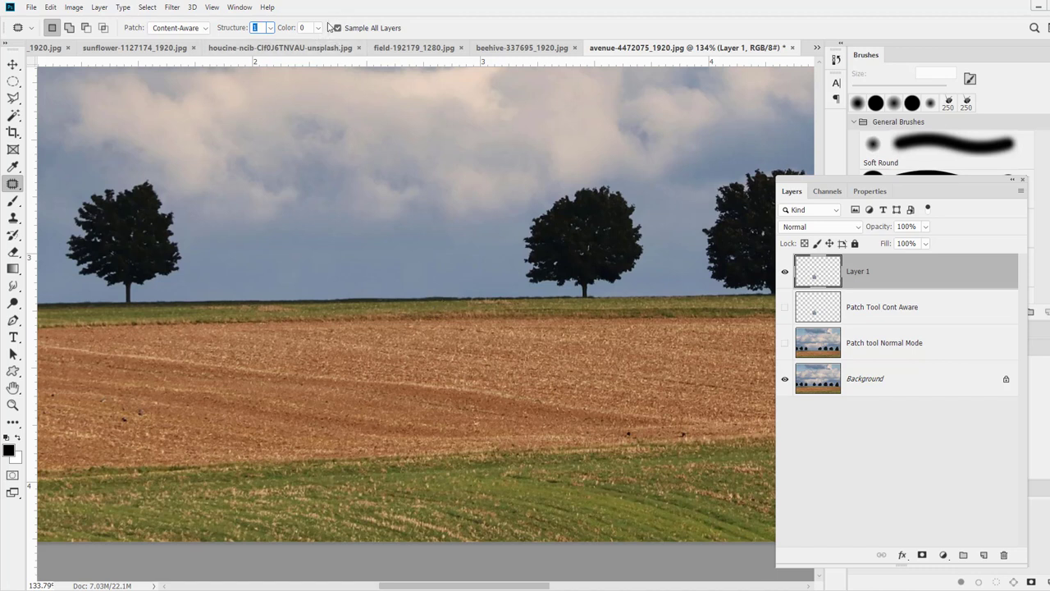
Compare Color 1 with Color 10 for the patch while keeping Structure at 1
{"action": "left_click", "coordinate": [318, 27]}
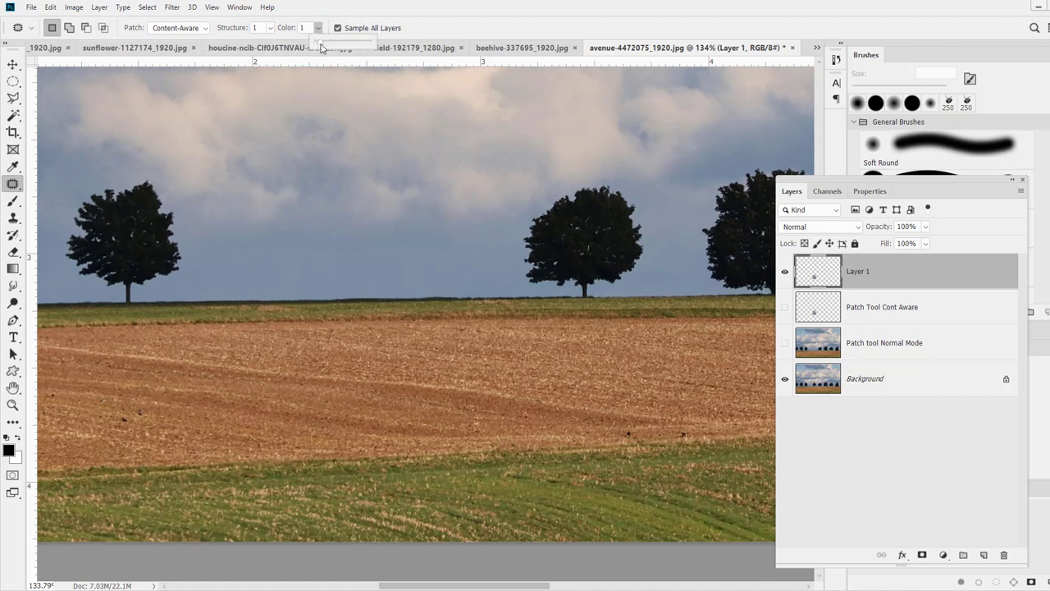
{"action": "left_click", "coordinate": [322, 14]}
{"action": "left_click", "coordinate": [162, 37]}
{"action": "left_click", "coordinate": [159, 36]}
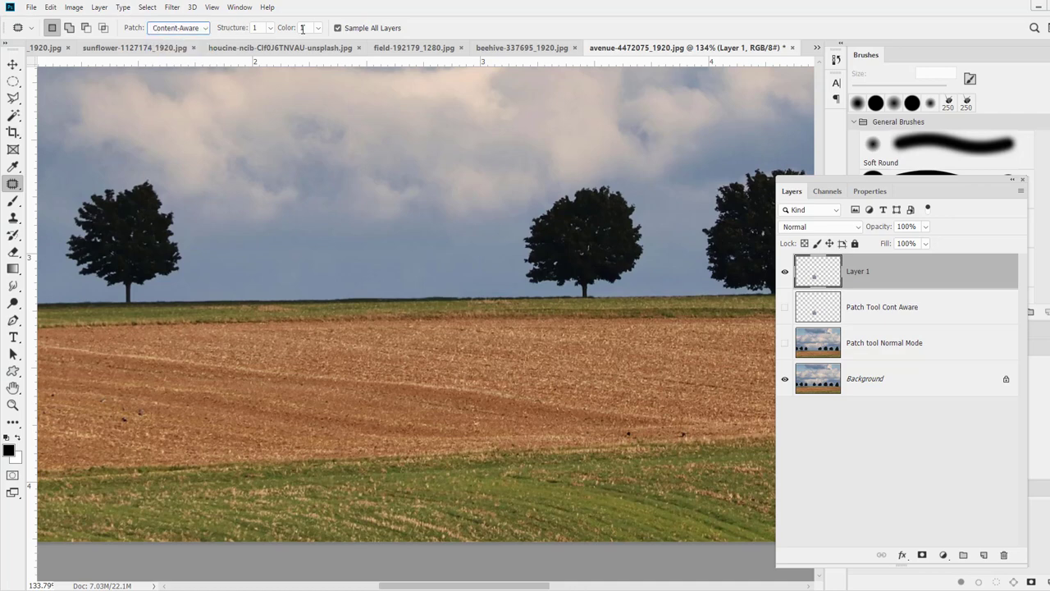
{"action": "left_click", "coordinate": [317, 28]}
{"action": "left_click_drag", "start_coordinate": [316, 41], "coordinate": [404, 42]}
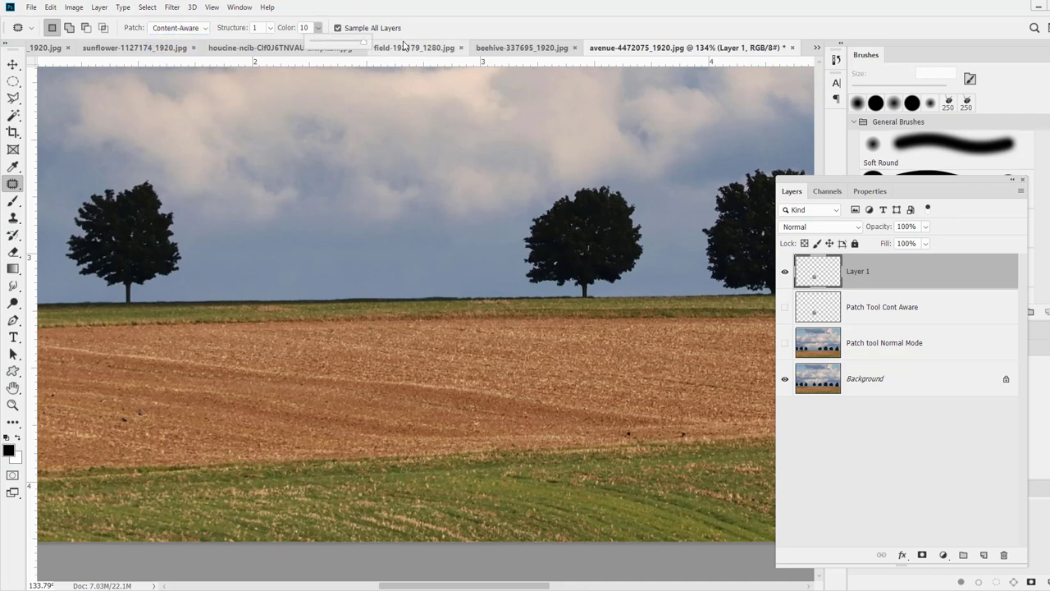
{"action": "left_click", "coordinate": [406, 48]}
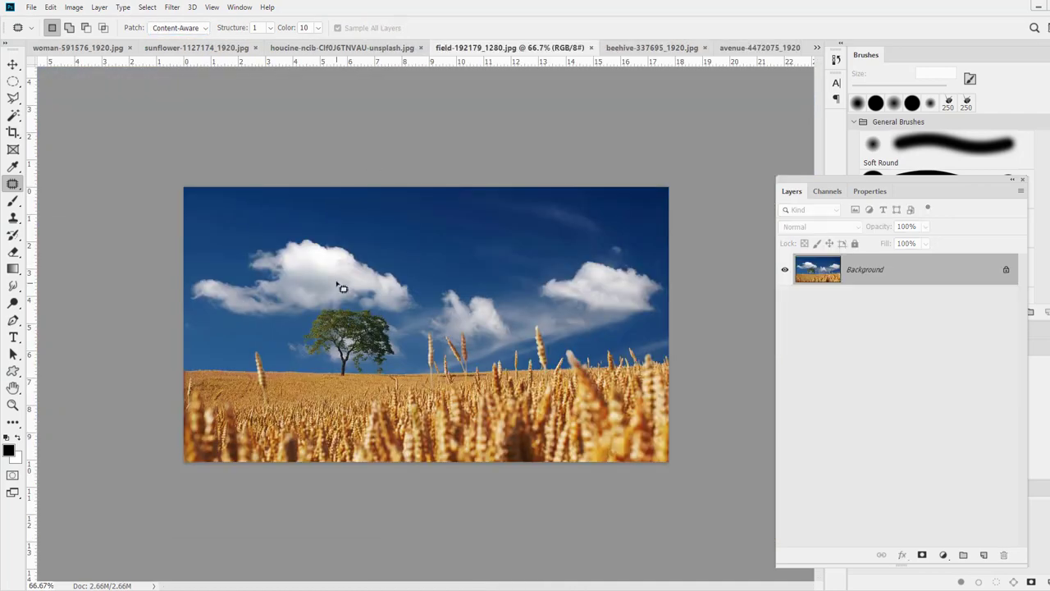
{"action": "left_click", "coordinate": [755, 48]}
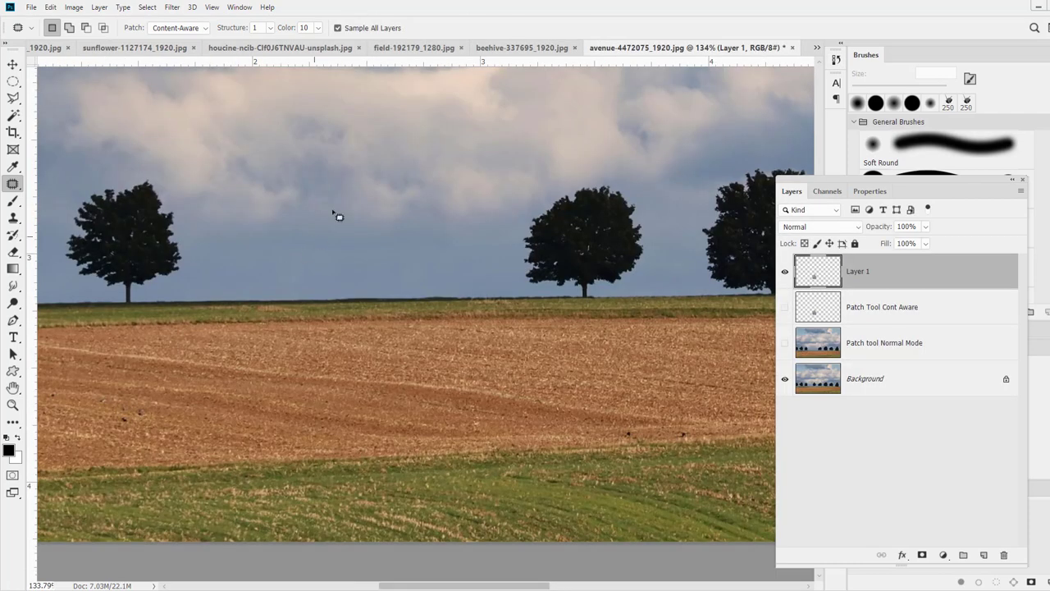
Raise Structure to its maximum, try another patch in the area of the removed tree, and deselect
{"action": "left_click", "coordinate": [270, 30]}
{"action": "left_click_drag", "start_coordinate": [270, 41], "coordinate": [359, 45]}
{"action": "left_click_drag", "start_coordinate": [337, 222], "coordinate": [275, 223]}
{"action": "mouse_move", "coordinate": [394, 248]}
{"action": "left_mouse_down"}
{"action": "mouse_move", "coordinate": [263, 265]}
{"action": "mouse_move", "coordinate": [244, 316]}
{"action": "mouse_move", "coordinate": [366, 327]}
{"action": "mouse_move", "coordinate": [414, 310]}
{"action": "left_mouse_up"}
{"action": "key", "text": "ctrl+d"}
Undo the patches on Layer 1 back to the active selection around the unpatched tree
{"action": "key", "text": "ctrl+z"}
{"action": "key", "text": "ctrl+z"}
{"action": "key", "text": "ctrl+z"}
{"action": "key", "text": "ctrl+z"}
{"action": "key", "text": "ctrl+z"}
Set Structure to 1 and Color to 0, patch the selected tree with the sky to its left, and deselect
{"action": "left_click", "coordinate": [270, 28]}
{"action": "left_click_drag", "start_coordinate": [270, 42], "coordinate": [205, 41]}
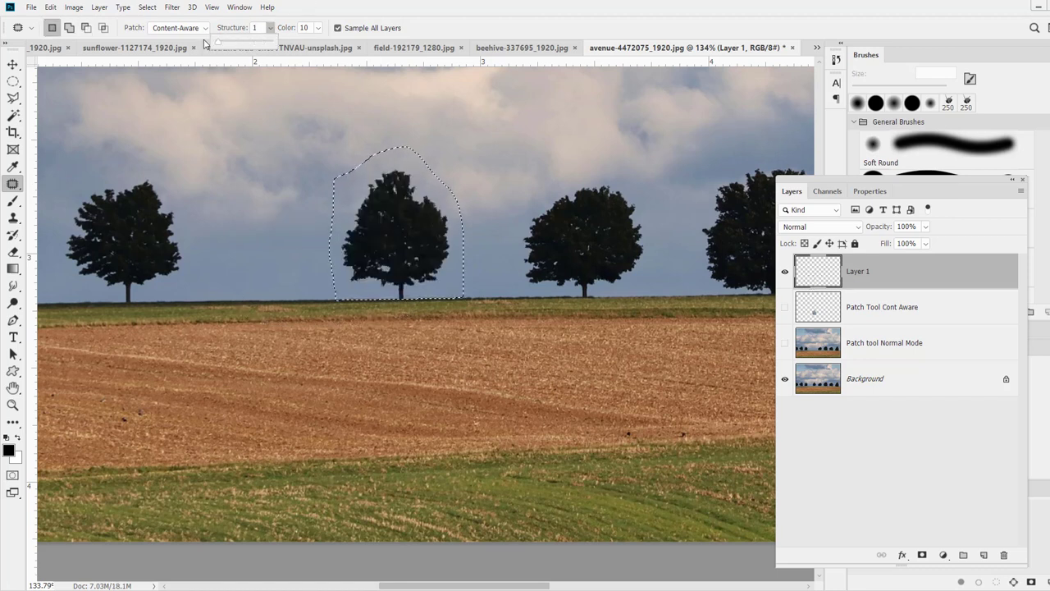
{"action": "left_click", "coordinate": [317, 28]}
{"action": "left_click_drag", "start_coordinate": [317, 42], "coordinate": [271, 43]}
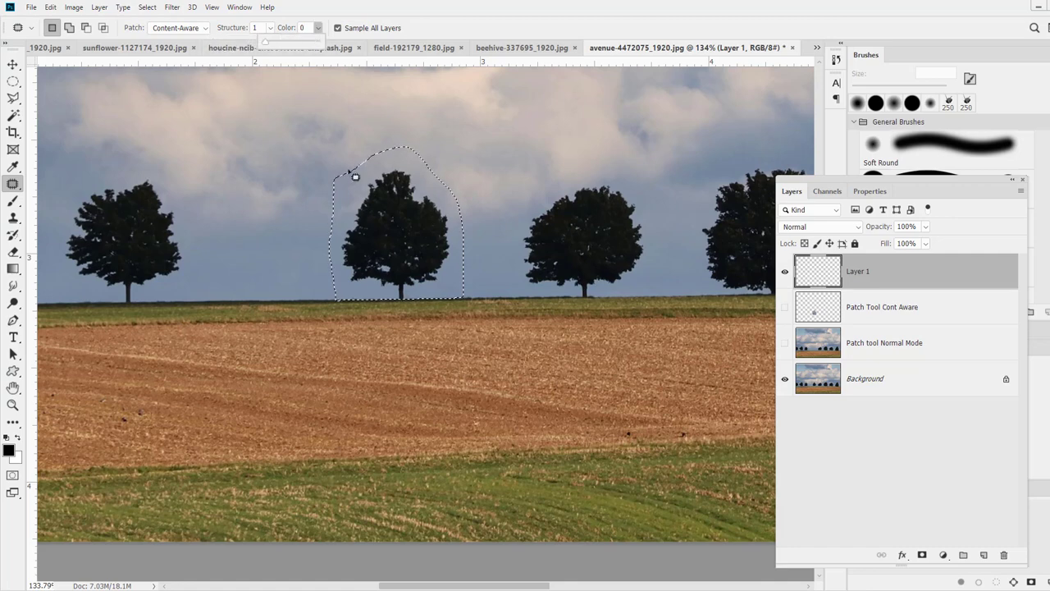
{"action": "left_click_drag", "start_coordinate": [403, 205], "coordinate": [247, 205]}
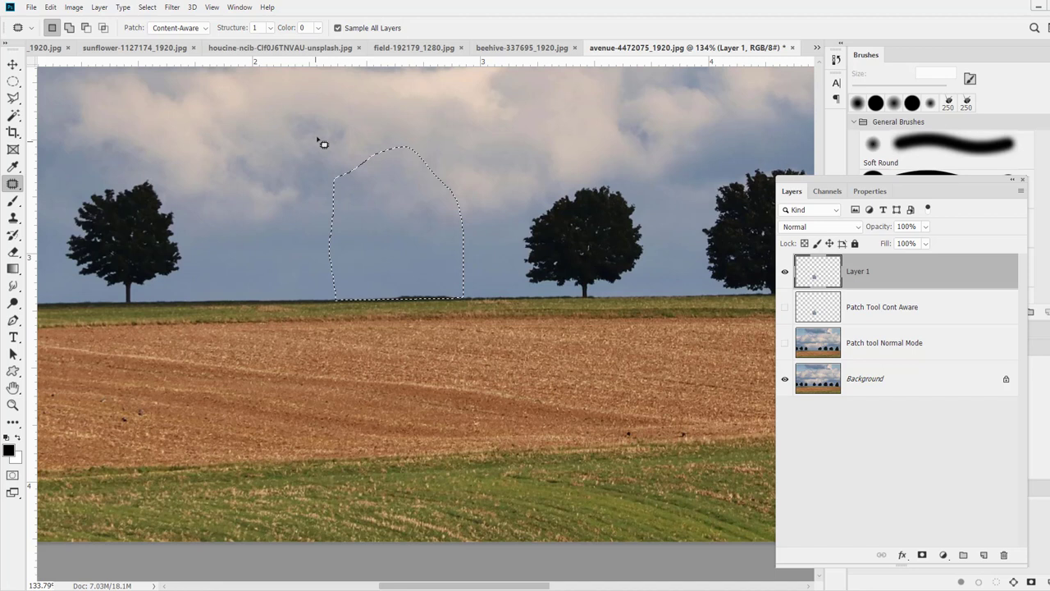
{"action": "key", "text": "ctrl+d"}
Try patching the uneven horizon where the tree stood with the horizon to its left, and undo it
{"action": "mouse_move", "coordinate": [467, 285]}
{"action": "left_mouse_down"}
{"action": "mouse_move", "coordinate": [459, 318]}
{"action": "mouse_move", "coordinate": [367, 318]}
{"action": "mouse_move", "coordinate": [368, 271]}
{"action": "left_mouse_up"}
{"action": "left_click_drag", "start_coordinate": [408, 305], "coordinate": [309, 303]}
{"action": "key", "text": "ctrl+d"}
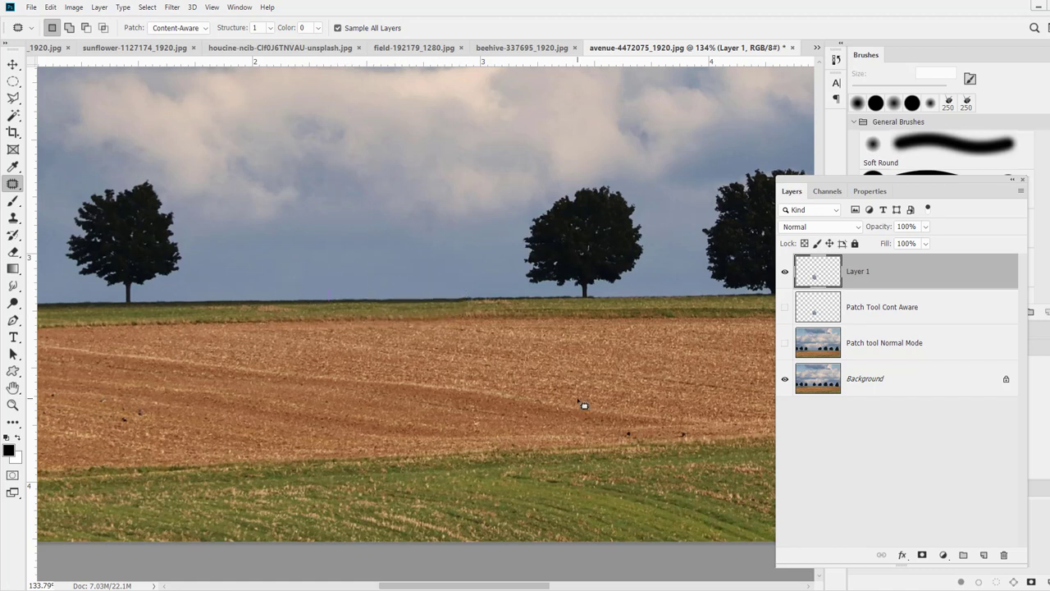
{"action": "key", "text": "ctrl+z"}
{"action": "key", "text": "ctrl+z"}
{"action": "key", "text": "ctrl+z"}
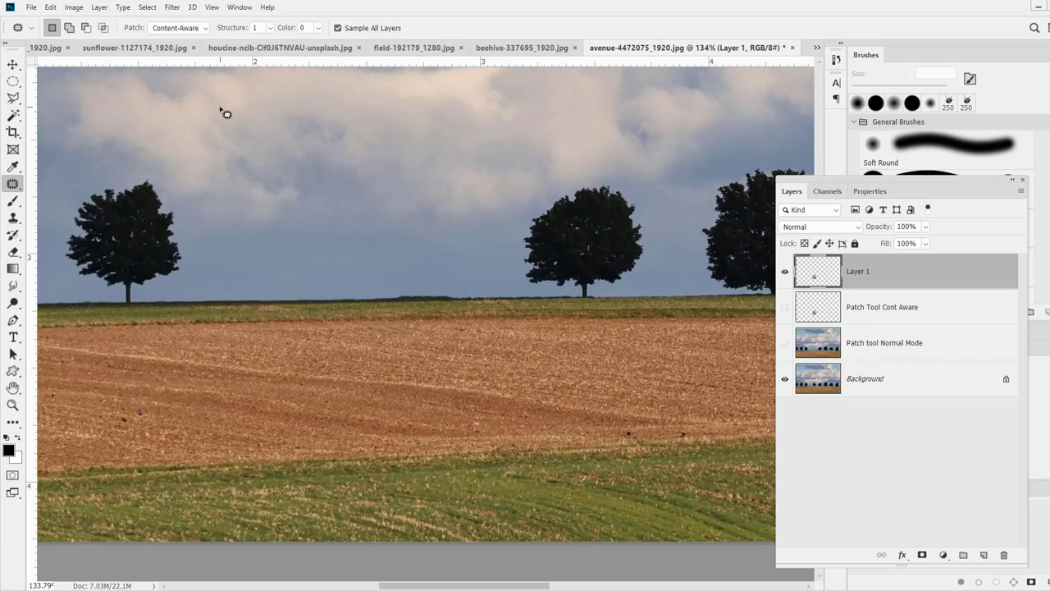
Hide Layer 1, and select and show the Patch tool Normal Mode layer
{"action": "left_click", "coordinate": [785, 271]}
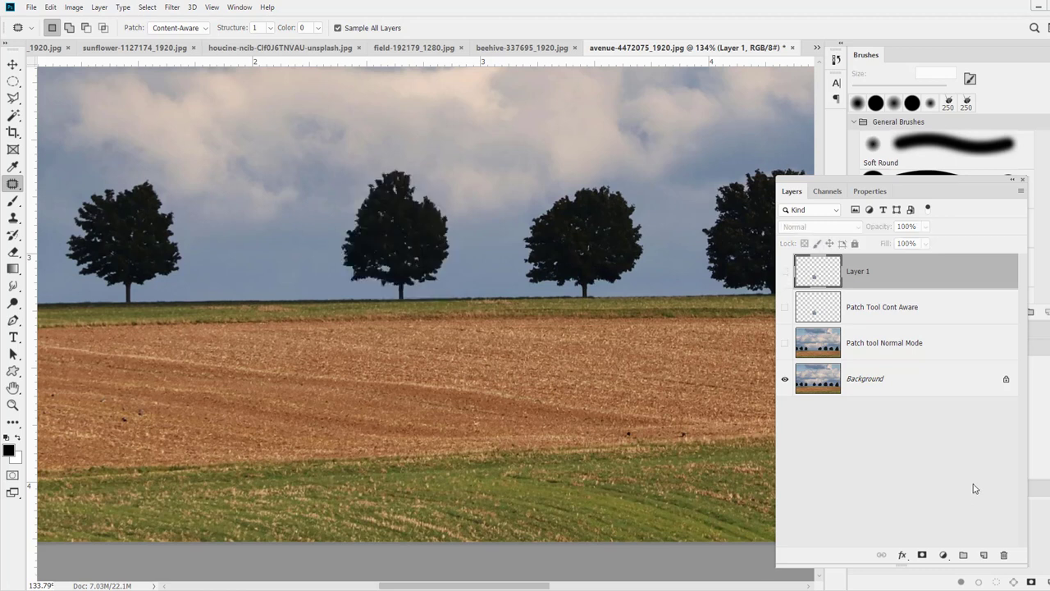
{"action": "left_click", "coordinate": [902, 351]}
{"action": "left_click", "coordinate": [785, 343]}
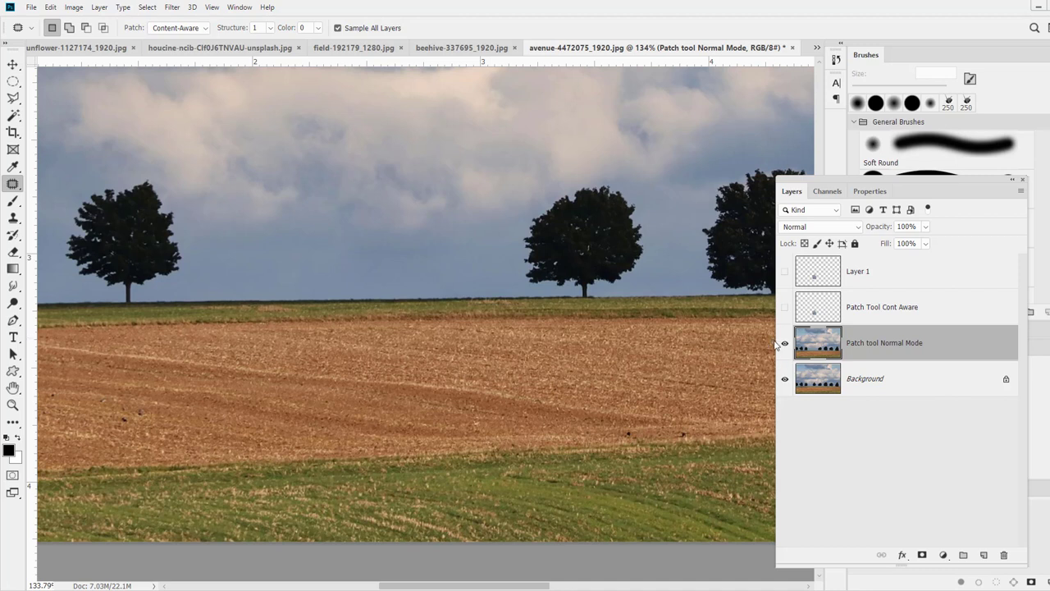
Compare the Normal Mode patch with the Content-Aware patch by toggling the two layers, leaving Layer 1 hidden
{"action": "left_click", "coordinate": [785, 343]}
{"action": "left_click", "coordinate": [785, 343]}
{"action": "left_click", "coordinate": [785, 272]}
{"action": "left_click", "coordinate": [785, 272]}
{"action": "left_click", "coordinate": [786, 271]}
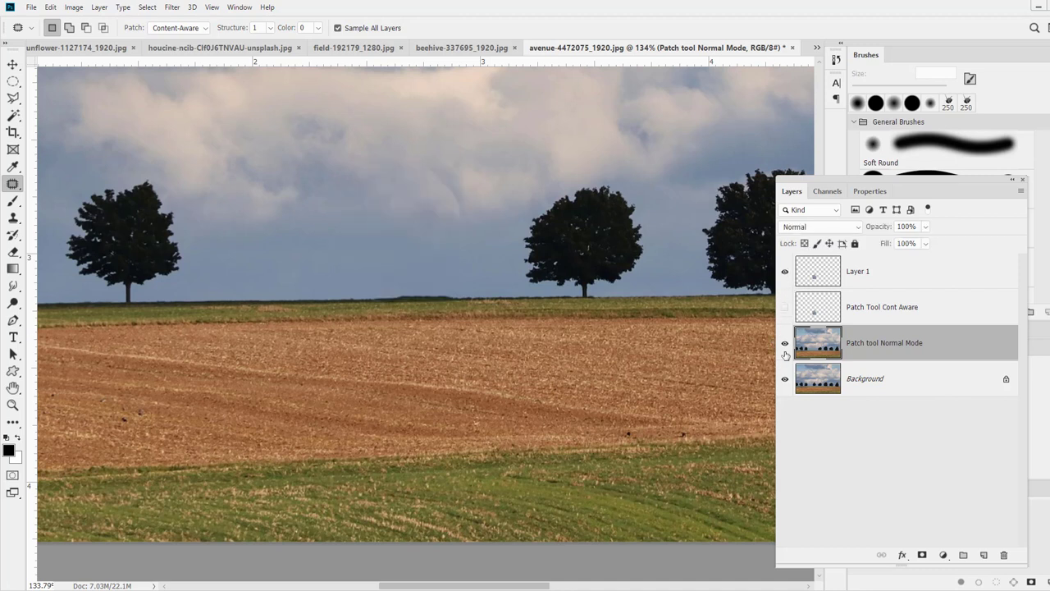
{"action": "left_click", "coordinate": [786, 343]}
{"action": "left_click", "coordinate": [785, 343]}
{"action": "left_click", "coordinate": [786, 272]}
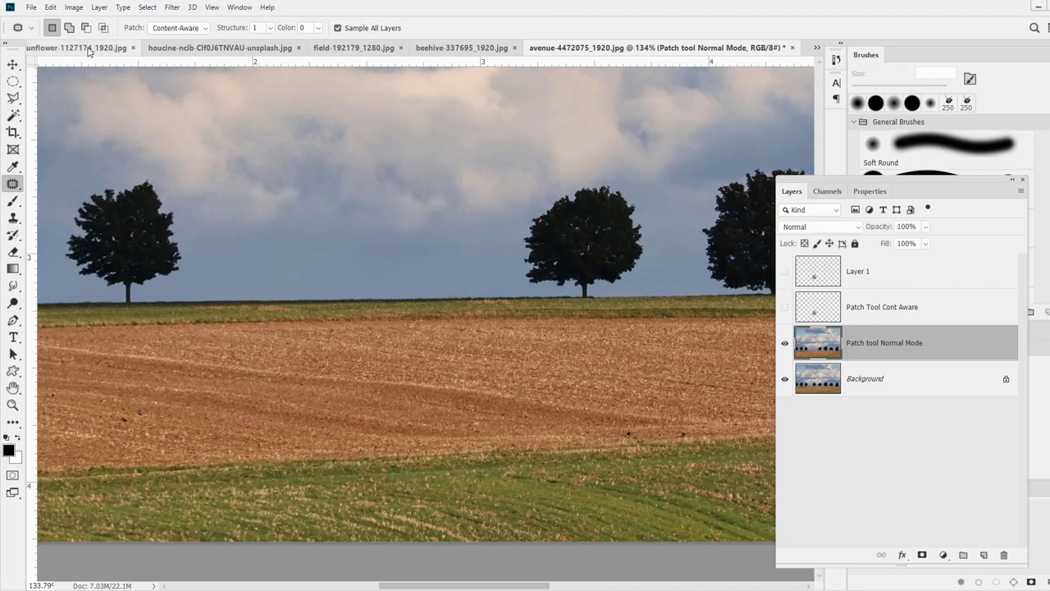
Switch the patch mode to Normal, patch the leftmost tree with the sky and field to its right, and deselect
{"action": "left_click", "coordinate": [204, 28]}
{"action": "left_click", "coordinate": [176, 31]}
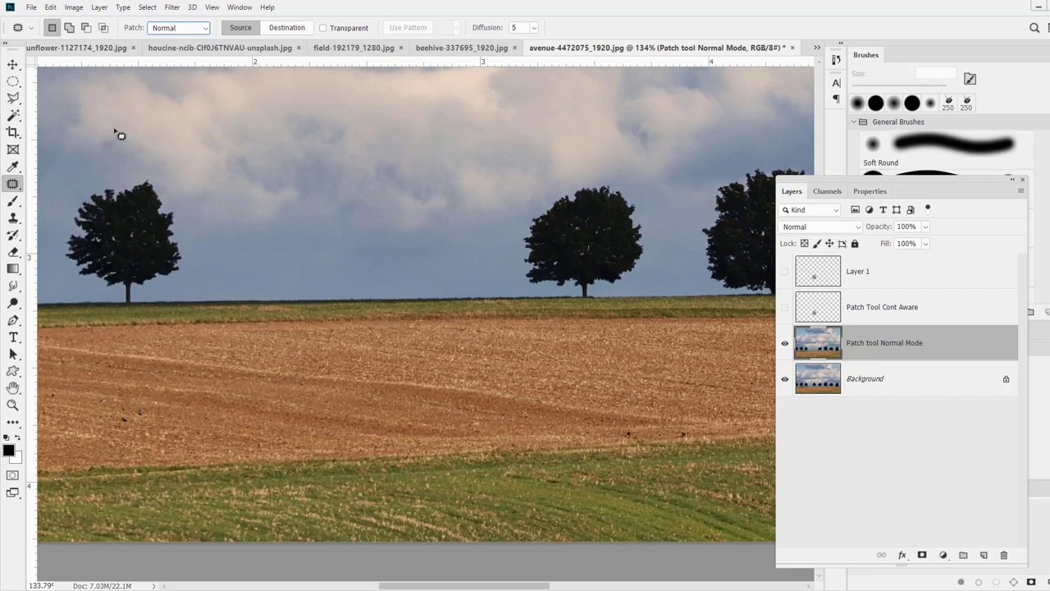
{"action": "mouse_move", "coordinate": [134, 171]}
{"action": "left_mouse_down"}
{"action": "mouse_move", "coordinate": [79, 187]}
{"action": "mouse_move", "coordinate": [46, 260]}
{"action": "mouse_move", "coordinate": [106, 333]}
{"action": "left_mouse_up"}
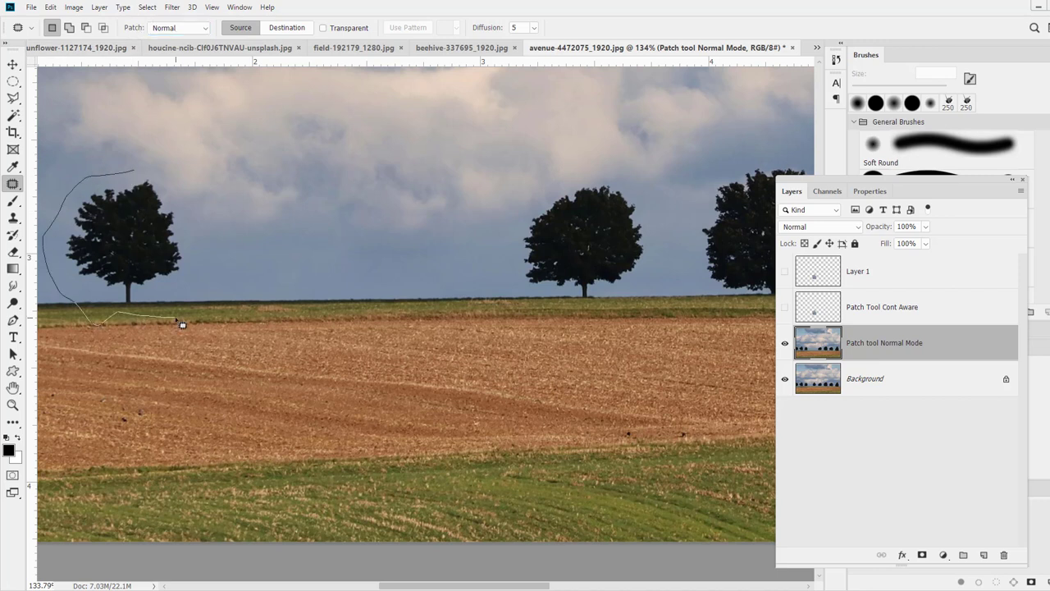
{"action": "left_click_drag", "start_coordinate": [182, 325], "coordinate": [134, 172]}
{"action": "left_click_drag", "start_coordinate": [106, 274], "coordinate": [266, 269]}
{"action": "key", "text": "ctrl+d"}
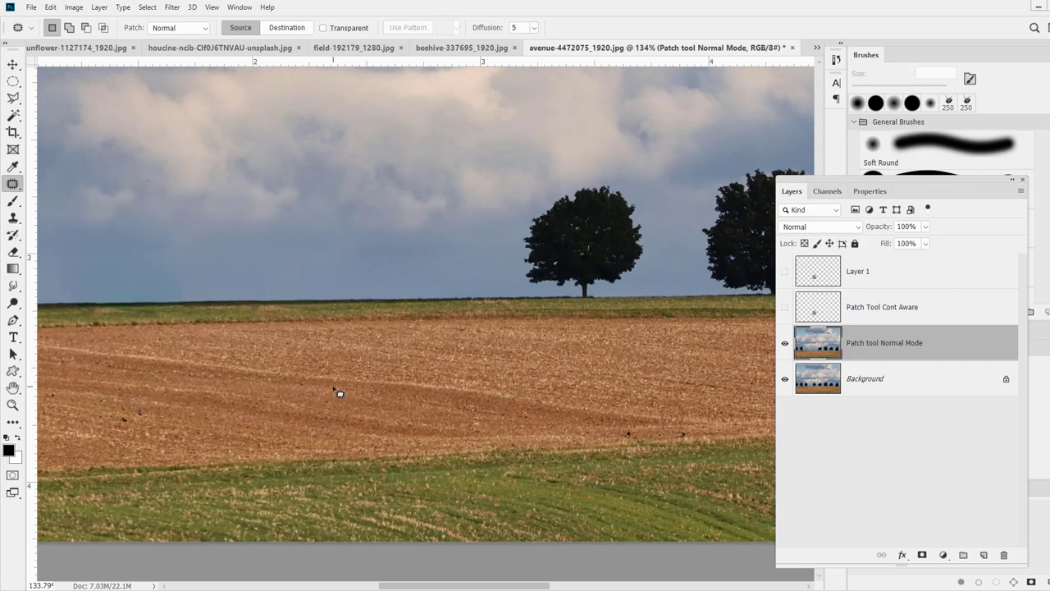
Set the patch to Destination, outline the tree beside the empty stretch, copy it to the left with Diffusion 5, and deselect
{"action": "left_click", "coordinate": [267, 31]}
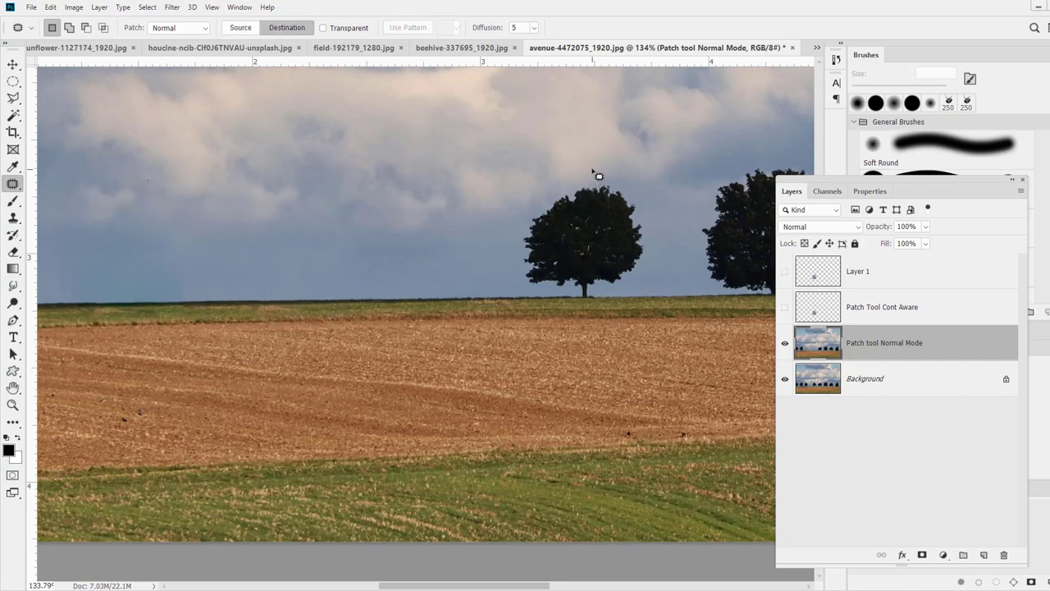
{"action": "mouse_move", "coordinate": [579, 166]}
{"action": "left_mouse_down"}
{"action": "mouse_move", "coordinate": [640, 169]}
{"action": "mouse_move", "coordinate": [644, 244]}
{"action": "mouse_move", "coordinate": [599, 310]}
{"action": "left_mouse_up"}
{"action": "left_click_drag", "start_coordinate": [520, 256], "coordinate": [522, 214]}
{"action": "mouse_move", "coordinate": [639, 209]}
{"action": "left_mouse_down"}
{"action": "mouse_move", "coordinate": [616, 296]}
{"action": "mouse_move", "coordinate": [563, 241]}
{"action": "mouse_move", "coordinate": [435, 224]}
{"action": "left_mouse_up"}
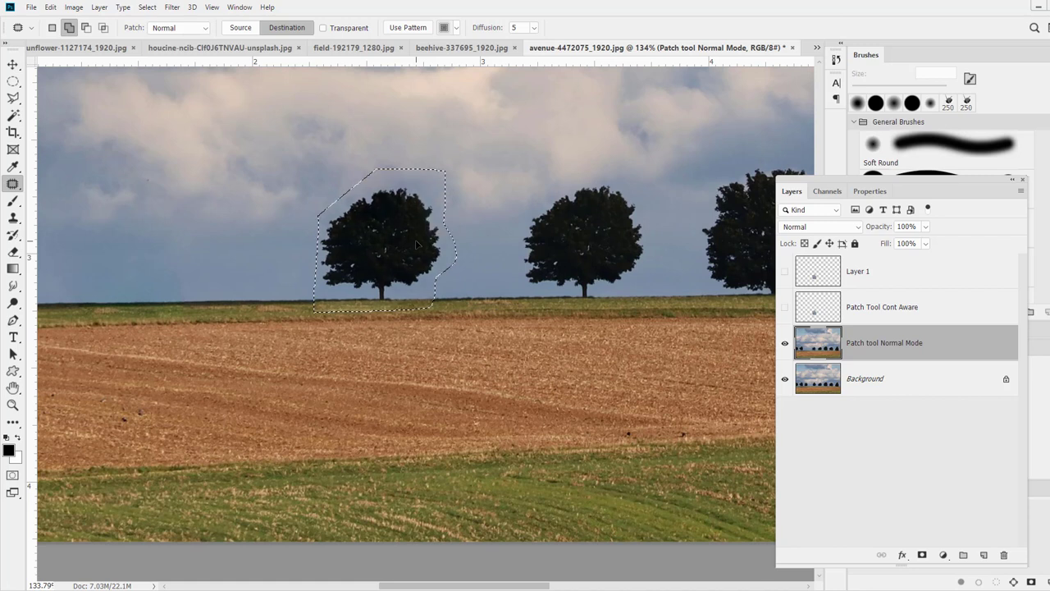
{"action": "key", "text": "ctrl+d"}
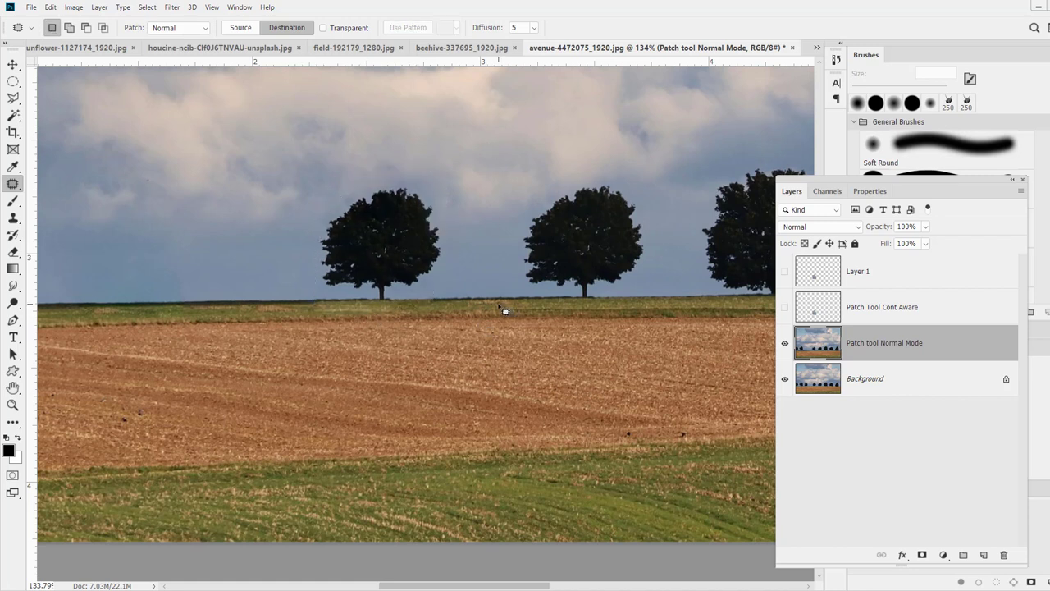
{"action": "right_click", "coordinate": [14, 185]}
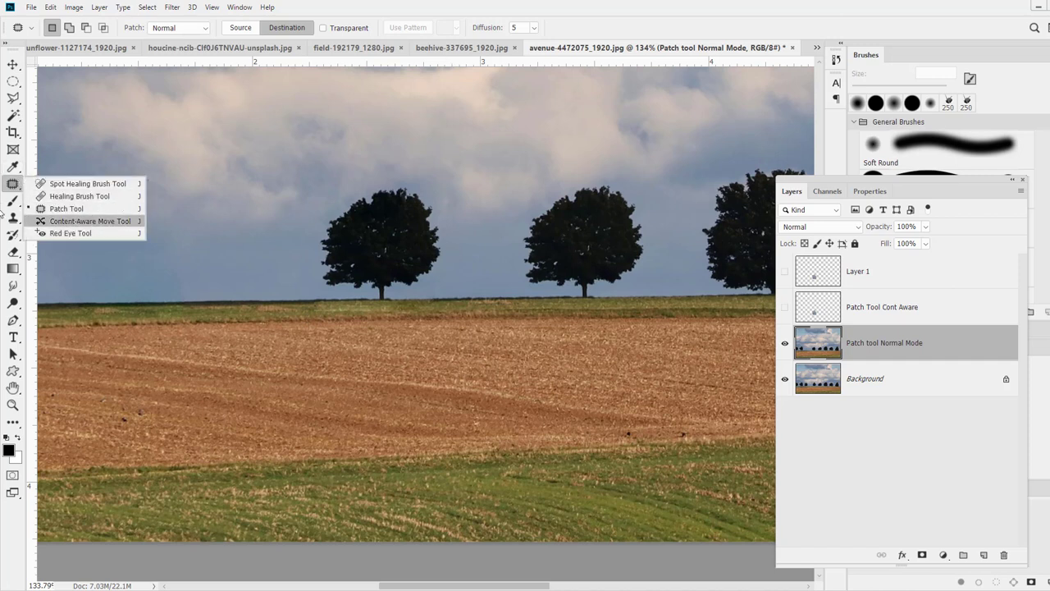
{"action": "left_click", "coordinate": [404, 13]}
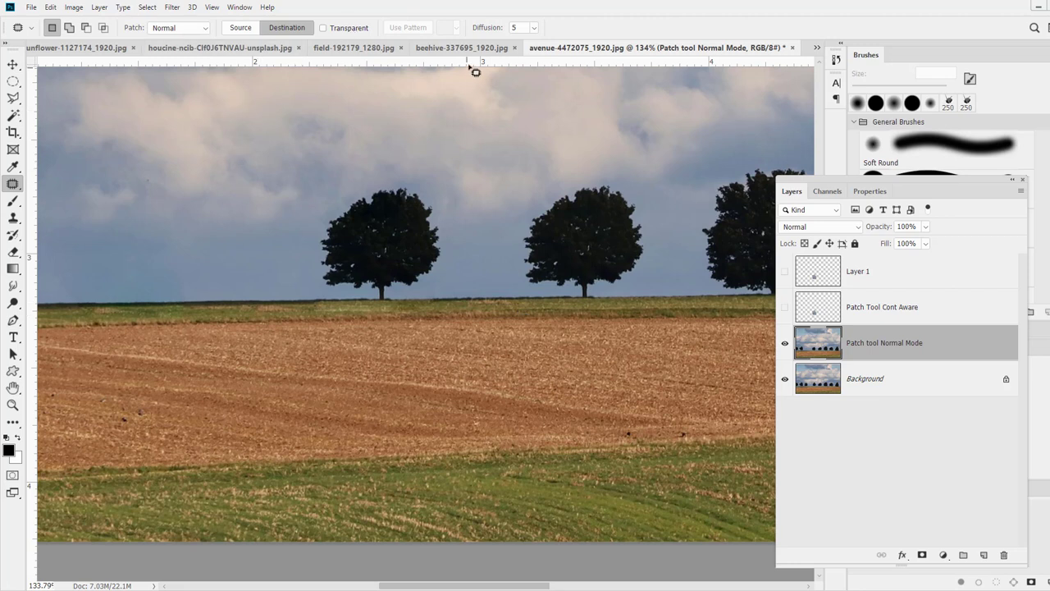
Undo the tree copy, retry it further left with Diffusion 7, and undo that copy as well
{"action": "left_click", "coordinate": [534, 29]}
{"action": "left_click", "coordinate": [539, 51]}
{"action": "key", "text": "ctrl+z"}
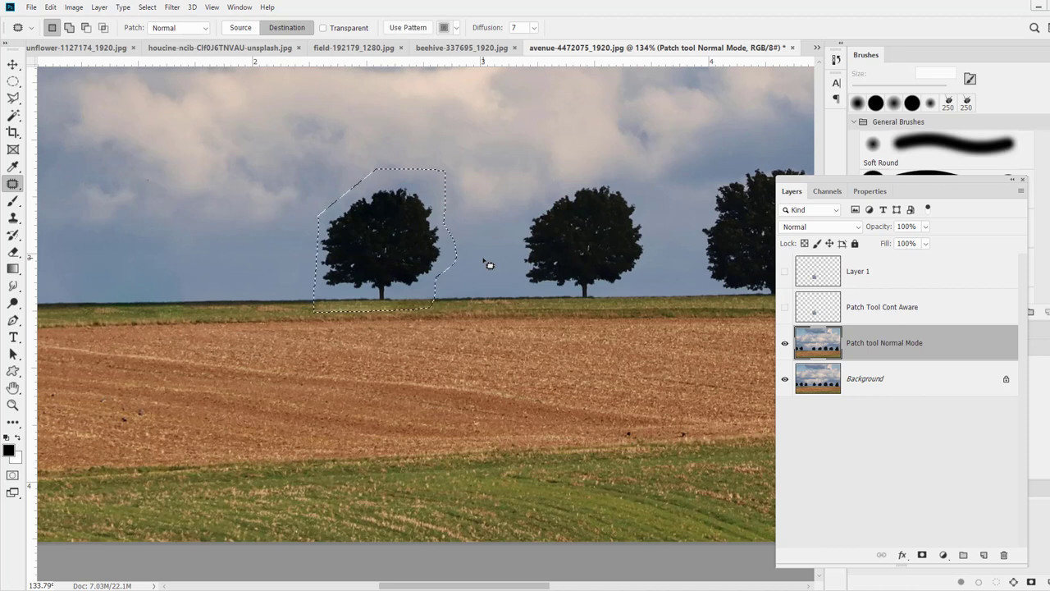
{"action": "key", "text": "ctrl+z"}
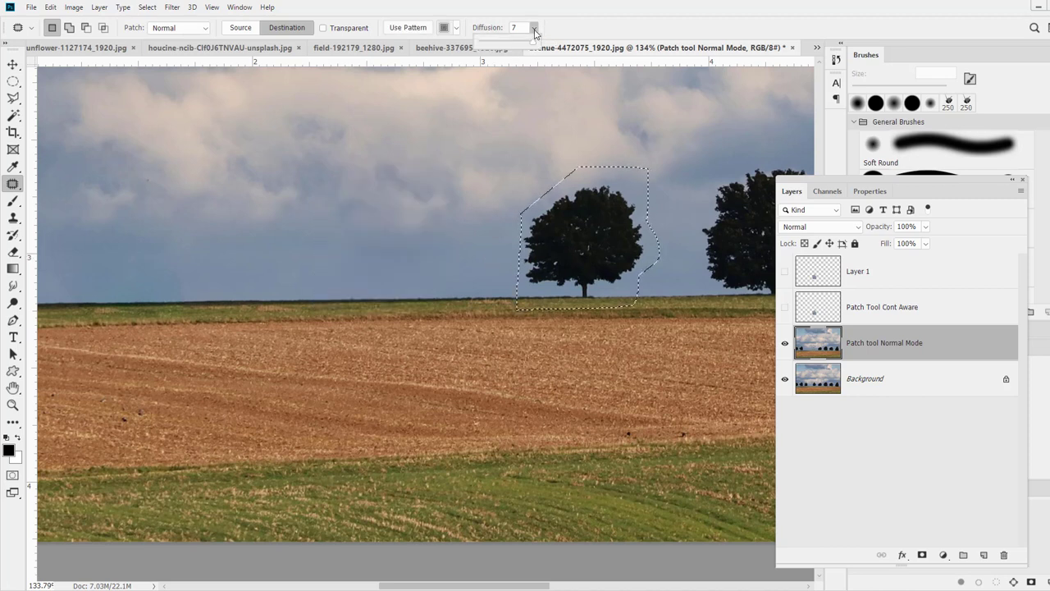
{"action": "left_click_drag", "start_coordinate": [592, 214], "coordinate": [336, 218]}
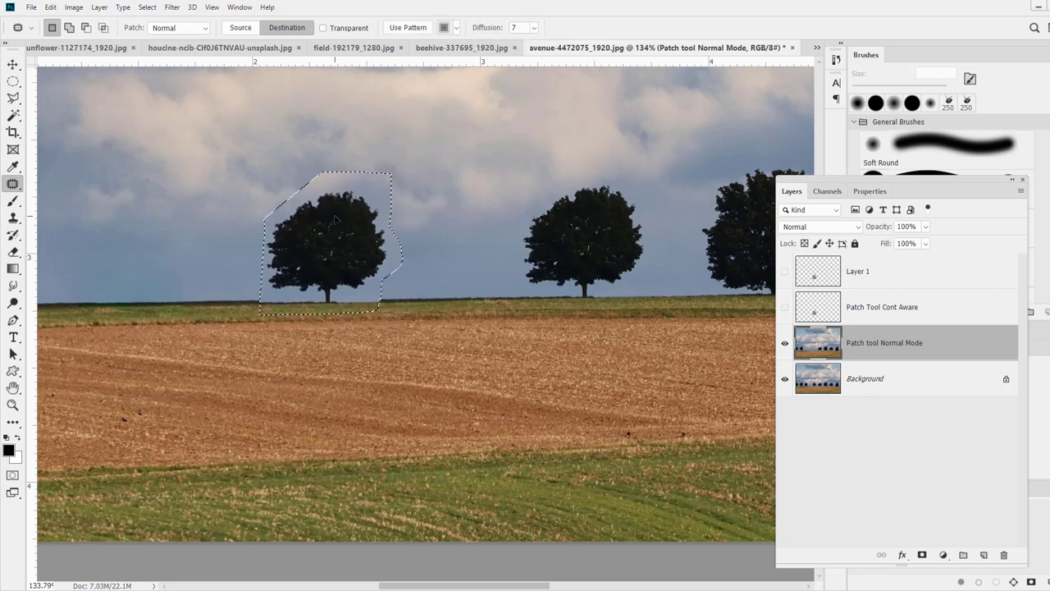
{"action": "key", "text": "ctrl+z"}
Set Diffusion to 1, copy the selected tree into the empty stretch to its left, and deselect
{"action": "left_click", "coordinate": [535, 29]}
{"action": "left_click_drag", "start_coordinate": [508, 43], "coordinate": [440, 46]}
{"action": "left_click_drag", "start_coordinate": [561, 277], "coordinate": [344, 280]}
{"action": "key", "text": "ctrl+d"}
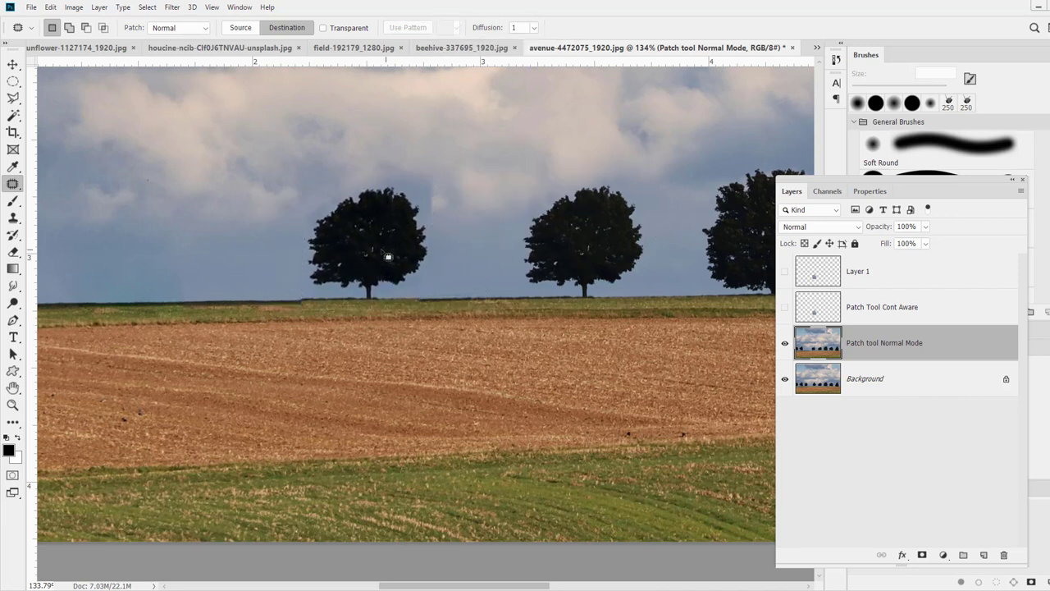
Zoom in on the copied tree's upper edge to examine the patch boundary in the sky, and zoom back out
{"action": "key", "text": "z"}
{"action": "left_click_drag", "start_coordinate": [410, 177], "coordinate": [495, 176]}
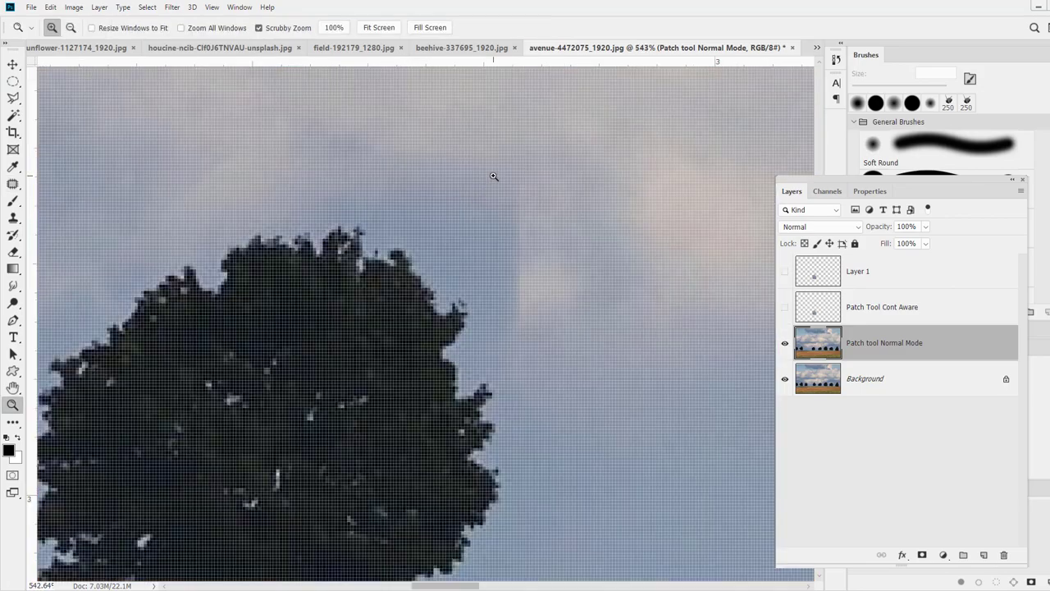
{"action": "left_click_drag", "start_coordinate": [519, 220], "coordinate": [447, 265]}
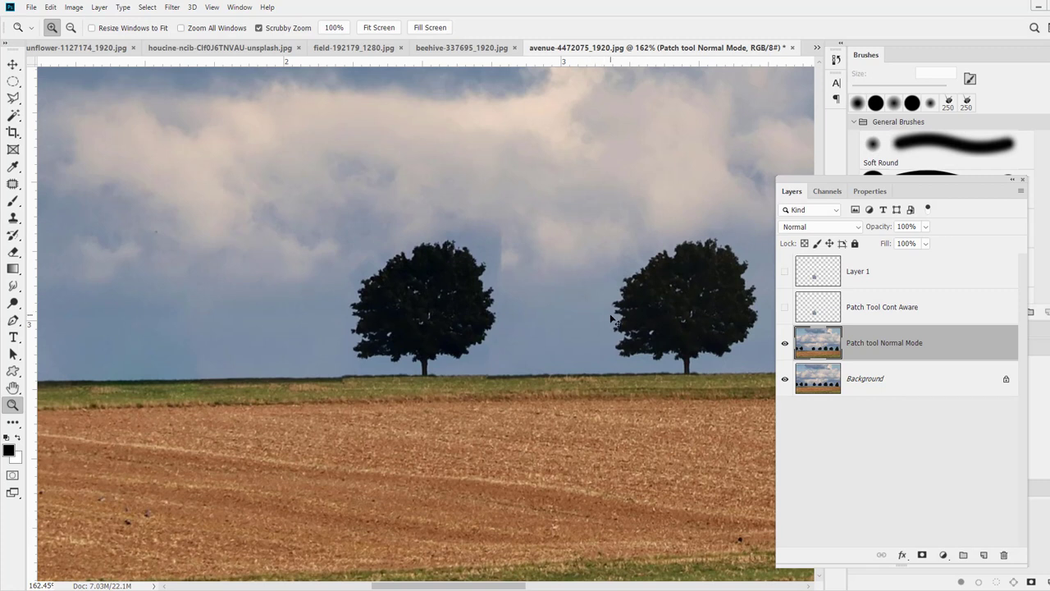
Undo the last tree copy in the empty stretch and deselect the tree outline
{"action": "key", "text": "ctrl+shift+z"}
{"action": "key", "text": "ctrl+shift+z"}
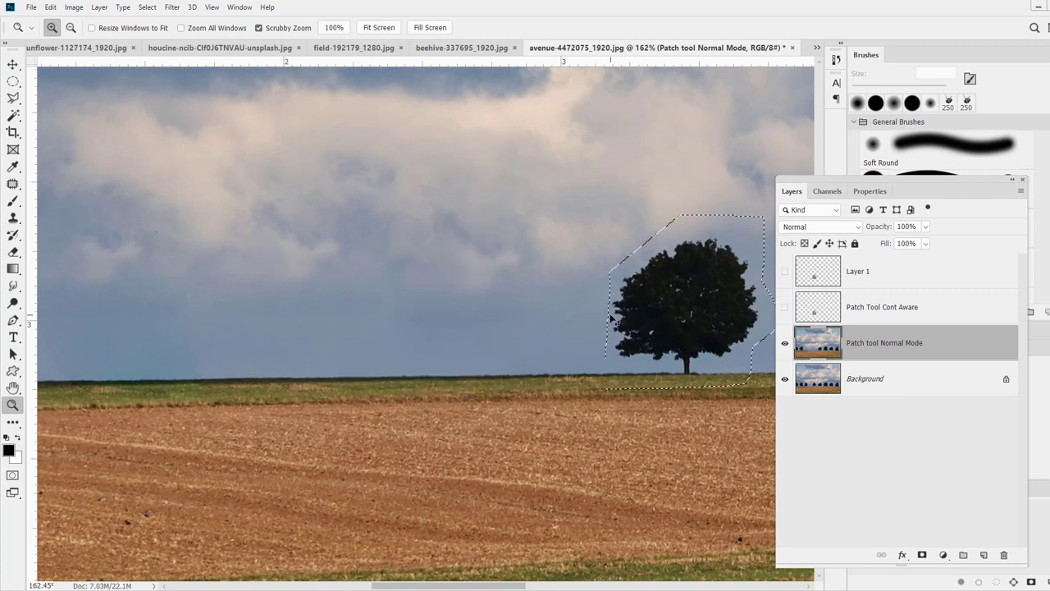
{"action": "left_click", "coordinate": [13, 98]}
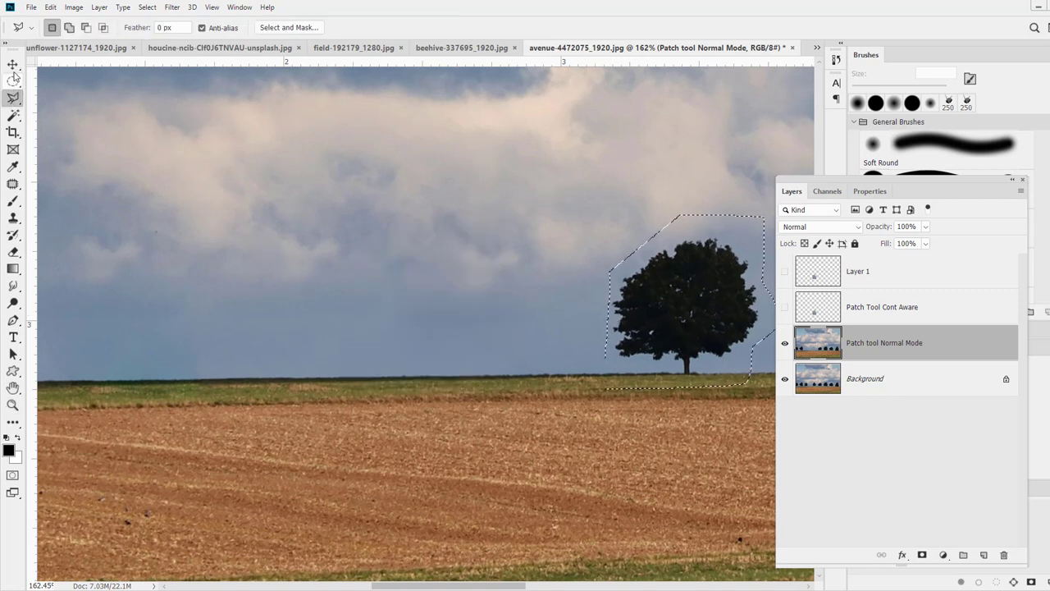
{"action": "left_click", "coordinate": [12, 80]}
{"action": "left_click", "coordinate": [475, 186]}
Copy a small patch of the tree's foliage into the sky to its left with Diffusion 1
{"action": "mouse_move", "coordinate": [670, 271]}
{"action": "left_mouse_down"}
{"action": "mouse_move", "coordinate": [736, 326]}
{"action": "mouse_move", "coordinate": [410, 291]}
{"action": "mouse_move", "coordinate": [676, 291]}
{"action": "mouse_move", "coordinate": [691, 294]}
{"action": "mouse_move", "coordinate": [676, 305]}
{"action": "mouse_move", "coordinate": [686, 302]}
{"action": "mouse_move", "coordinate": [332, 293]}
{"action": "mouse_move", "coordinate": [347, 293]}
{"action": "left_mouse_up"}
{"action": "key", "text": "j"}
{"action": "key", "text": "z"}
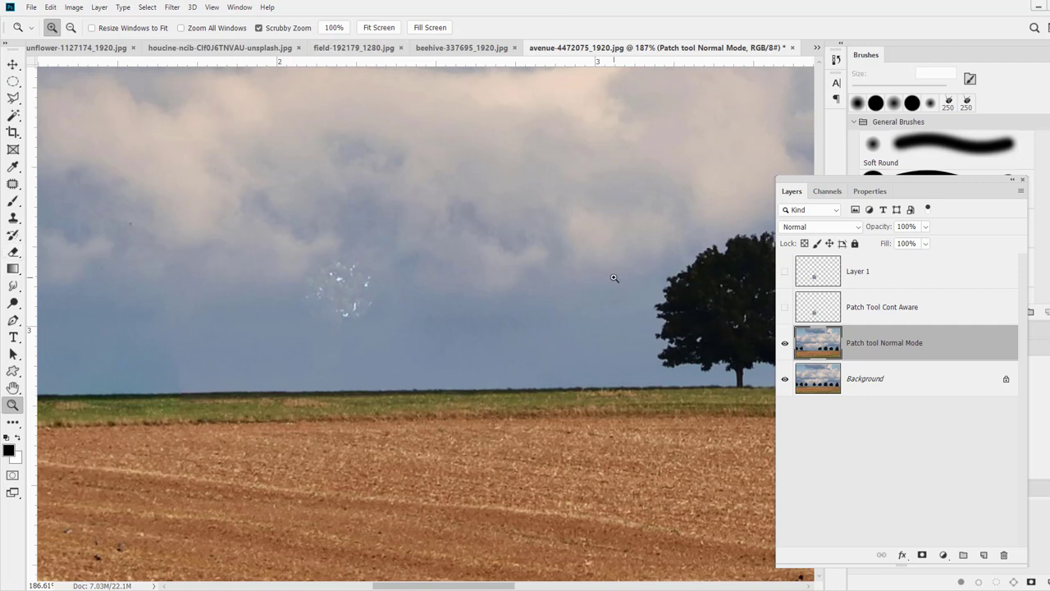
Set Diffusion to 7, copy another foliage patch from the tree into the sky beside the first one, and deselect
{"action": "key", "text": "j"}
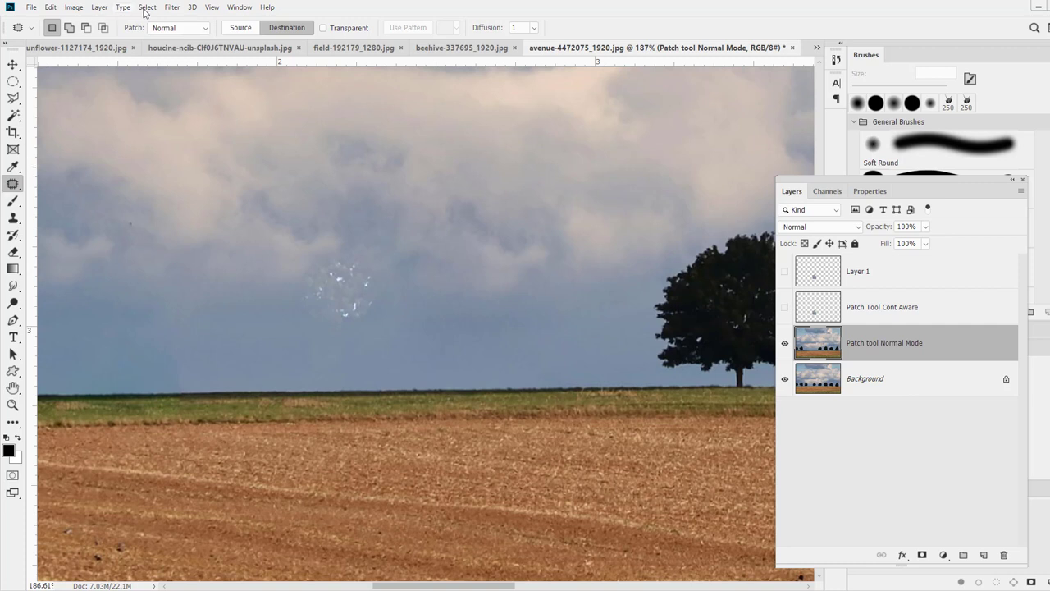
{"action": "left_click_drag", "start_coordinate": [146, 320], "coordinate": [75, 327]}
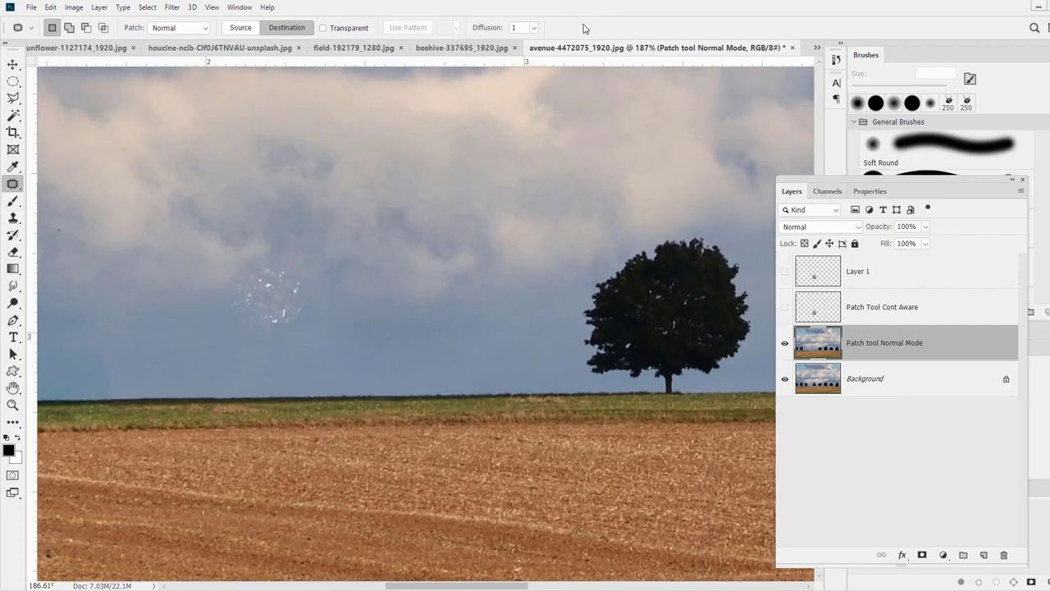
{"action": "left_click", "coordinate": [534, 29]}
{"action": "left_click", "coordinate": [587, 45]}
{"action": "mouse_move", "coordinate": [645, 288]}
{"action": "left_mouse_down"}
{"action": "mouse_move", "coordinate": [635, 312]}
{"action": "mouse_move", "coordinate": [673, 325]}
{"action": "mouse_move", "coordinate": [700, 299]}
{"action": "mouse_move", "coordinate": [423, 300]}
{"action": "left_mouse_up"}
{"action": "key", "text": "ctrl+d"}
Cover both speckled foliage patches in the sky with cloud areas using Diffusion 7, then deselect
{"action": "mouse_move", "coordinate": [246, 251]}
{"action": "left_mouse_down"}
{"action": "mouse_move", "coordinate": [200, 327]}
{"action": "mouse_move", "coordinate": [307, 353]}
{"action": "mouse_move", "coordinate": [332, 279]}
{"action": "left_mouse_up"}
{"action": "mouse_move", "coordinate": [164, 175]}
{"action": "left_mouse_down"}
{"action": "mouse_move", "coordinate": [117, 202]}
{"action": "mouse_move", "coordinate": [204, 188]}
{"action": "left_mouse_up"}
{"action": "mouse_move", "coordinate": [159, 213]}
{"action": "left_mouse_down"}
{"action": "mouse_move", "coordinate": [242, 258]}
{"action": "mouse_move", "coordinate": [282, 301]}
{"action": "left_mouse_up"}
{"action": "key", "text": "ctrl+d"}
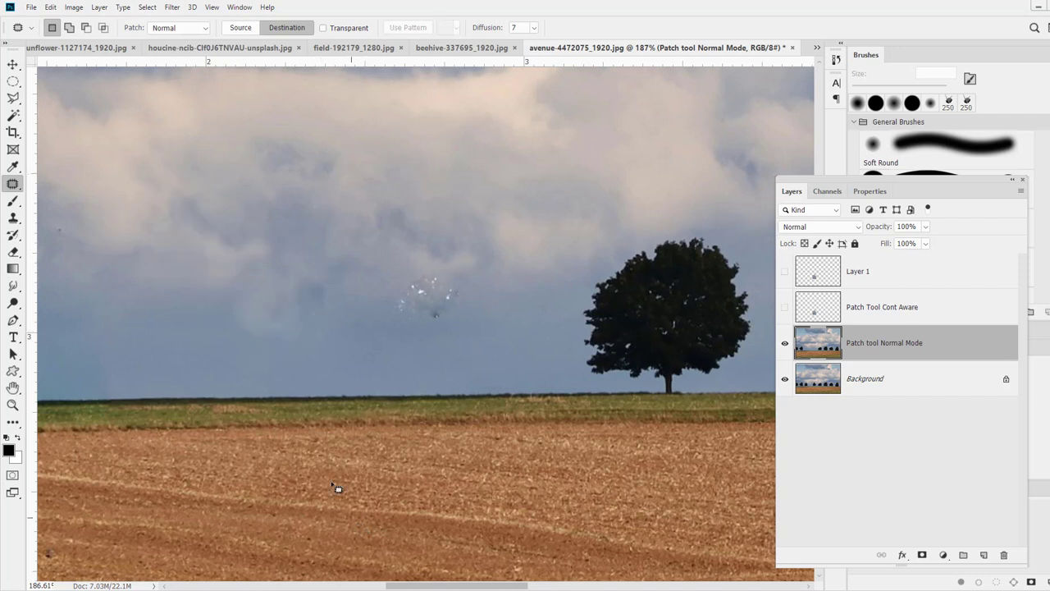
{"action": "mouse_move", "coordinate": [180, 125]}
{"action": "left_mouse_down"}
{"action": "mouse_move", "coordinate": [135, 213]}
{"action": "mouse_move", "coordinate": [208, 177]}
{"action": "mouse_move", "coordinate": [459, 257]}
{"action": "mouse_move", "coordinate": [416, 277]}
{"action": "left_mouse_up"}
{"action": "left_click", "coordinate": [526, 245]}
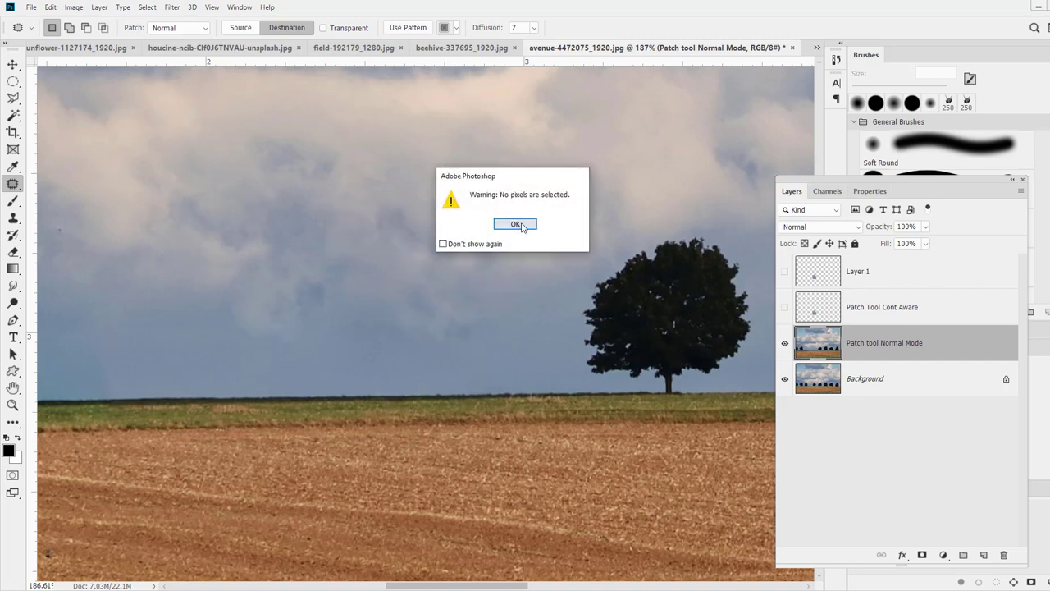
{"action": "left_click", "coordinate": [512, 224]}
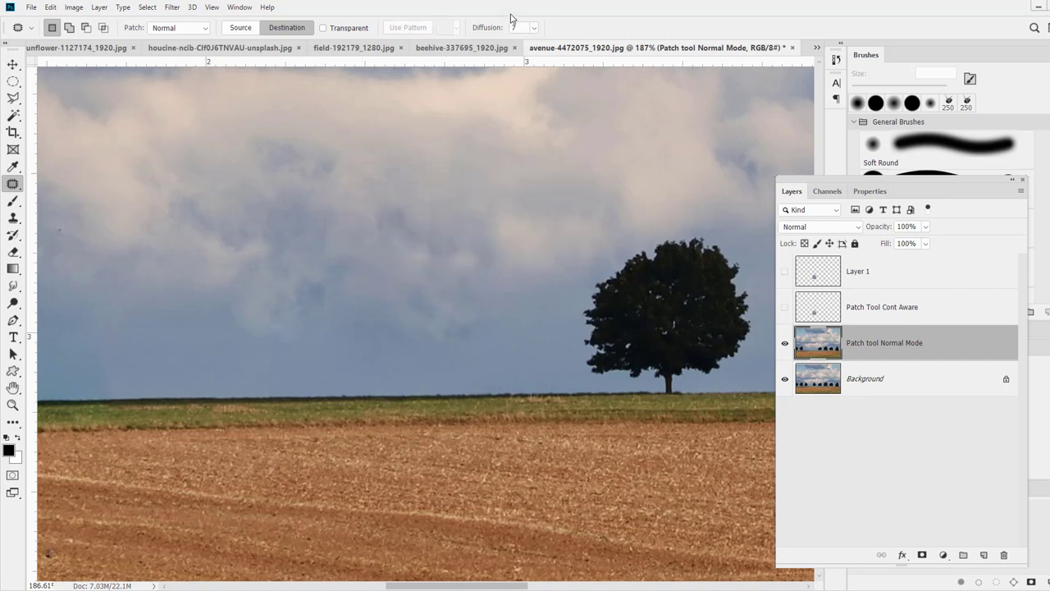
Set Diffusion to 1, patch the remaining blotches in the sky with smoother neighbouring sky, and deselect
{"action": "left_click_drag", "start_coordinate": [531, 29], "coordinate": [518, 45]}
{"action": "left_click_drag", "start_coordinate": [302, 263], "coordinate": [251, 267]}
{"action": "key", "text": "ctrl+d"}
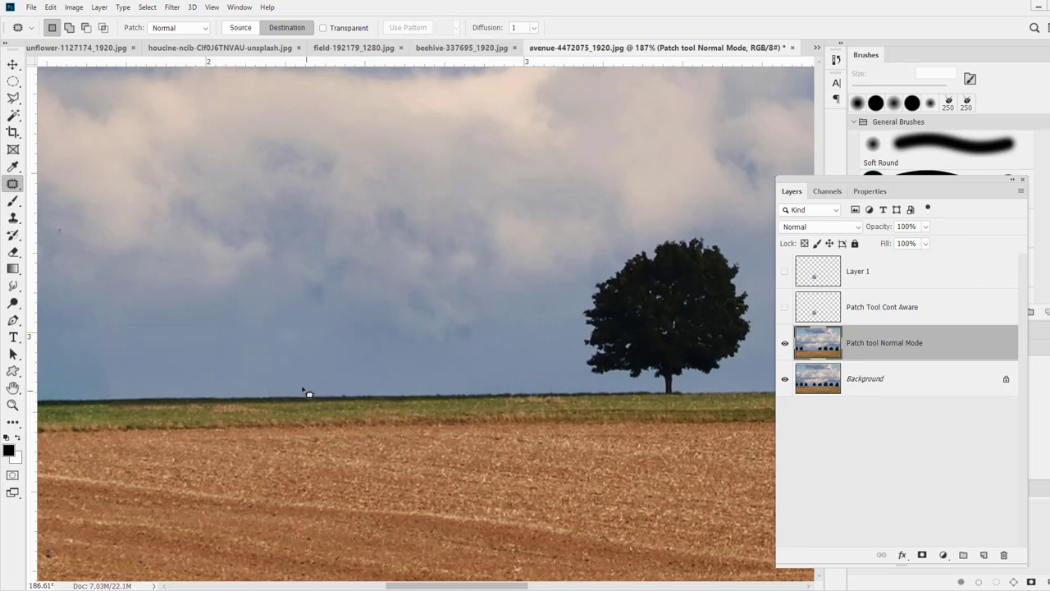
{"action": "mouse_move", "coordinate": [262, 372]}
{"action": "left_mouse_down"}
{"action": "mouse_move", "coordinate": [165, 343]}
{"action": "mouse_move", "coordinate": [238, 368]}
{"action": "left_mouse_up"}
{"action": "mouse_move", "coordinate": [240, 347]}
{"action": "left_mouse_down"}
{"action": "mouse_move", "coordinate": [326, 310]}
{"action": "mouse_move", "coordinate": [348, 286]}
{"action": "left_mouse_up"}
{"action": "key", "text": "ctrl+d"}
Set Diffusion to 4, cover dark specks in the brown field with nearby clean soil, and deselect
{"action": "left_click", "coordinate": [534, 28]}
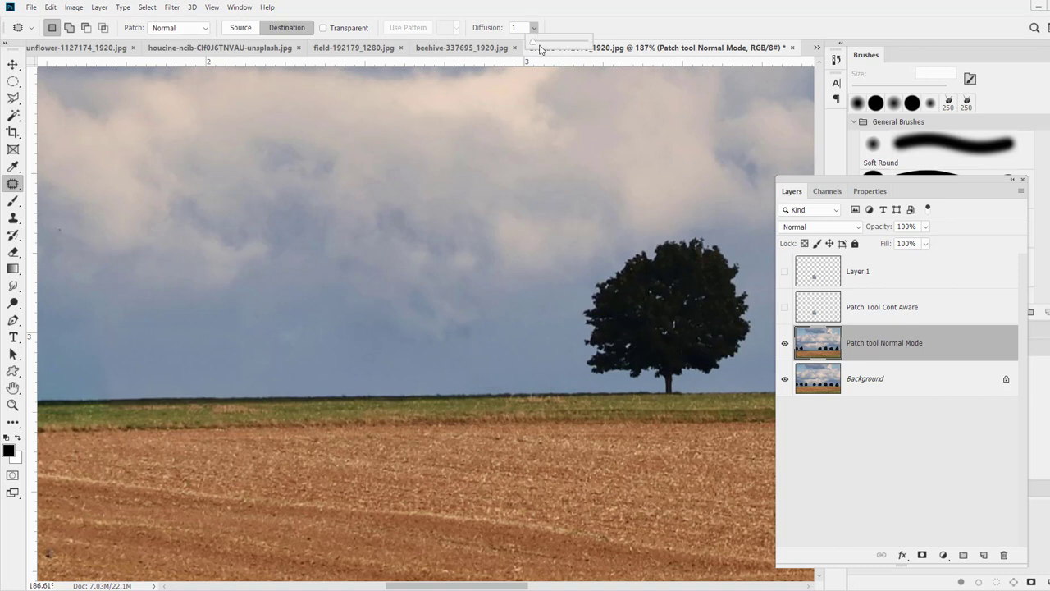
{"action": "left_click", "coordinate": [315, 197]}
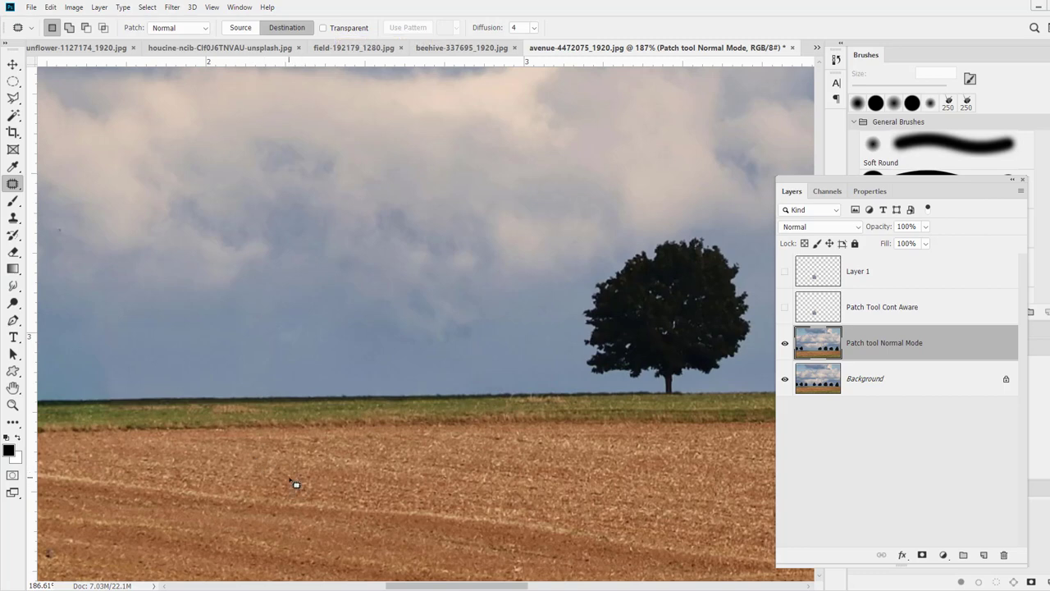
{"action": "left_click_drag", "start_coordinate": [290, 480], "coordinate": [492, 254]}
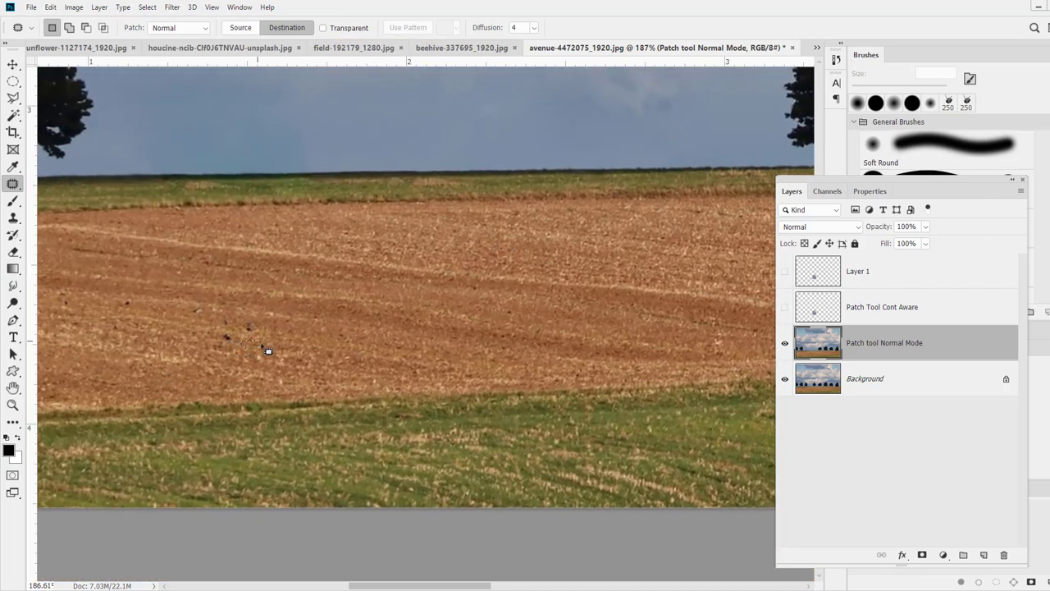
{"action": "left_click_drag", "start_coordinate": [267, 350], "coordinate": [230, 340]}
{"action": "key", "text": "ctrl+d"}
{"action": "left_click_drag", "start_coordinate": [423, 160], "coordinate": [446, 213]}
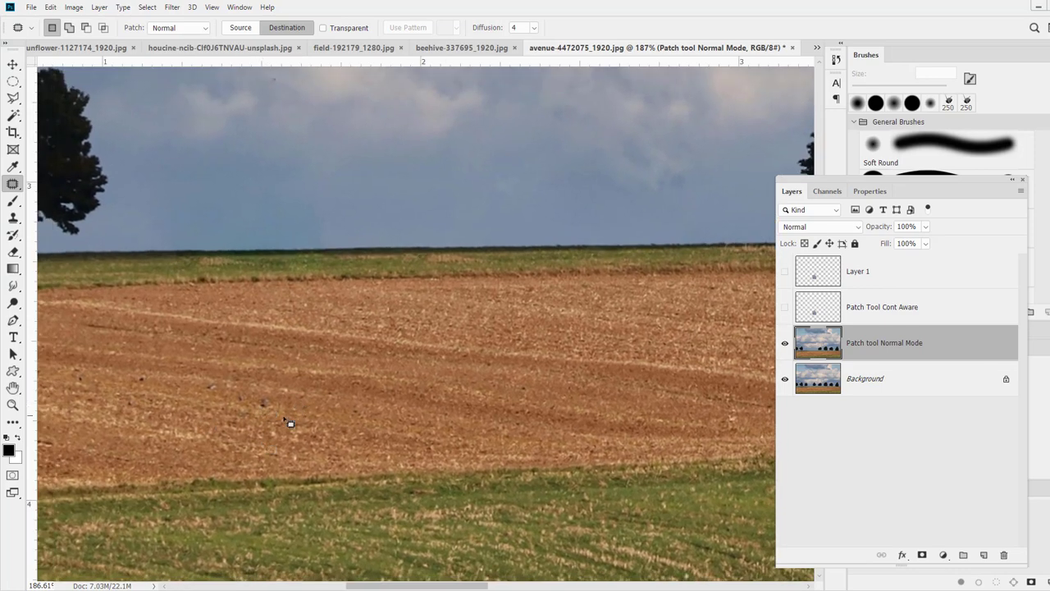
{"action": "mouse_move", "coordinate": [303, 418]}
{"action": "left_mouse_down"}
{"action": "mouse_move", "coordinate": [330, 417]}
{"action": "mouse_move", "coordinate": [316, 418]}
{"action": "left_mouse_up"}
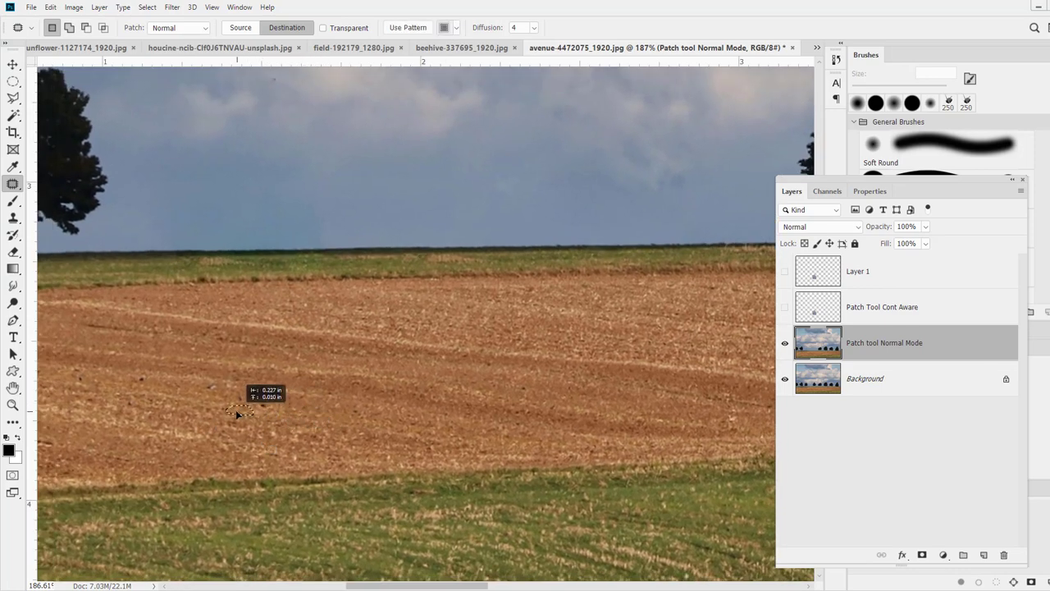
{"action": "left_click_drag", "start_coordinate": [236, 414], "coordinate": [215, 385]}
{"action": "key", "text": "ctrl+d"}
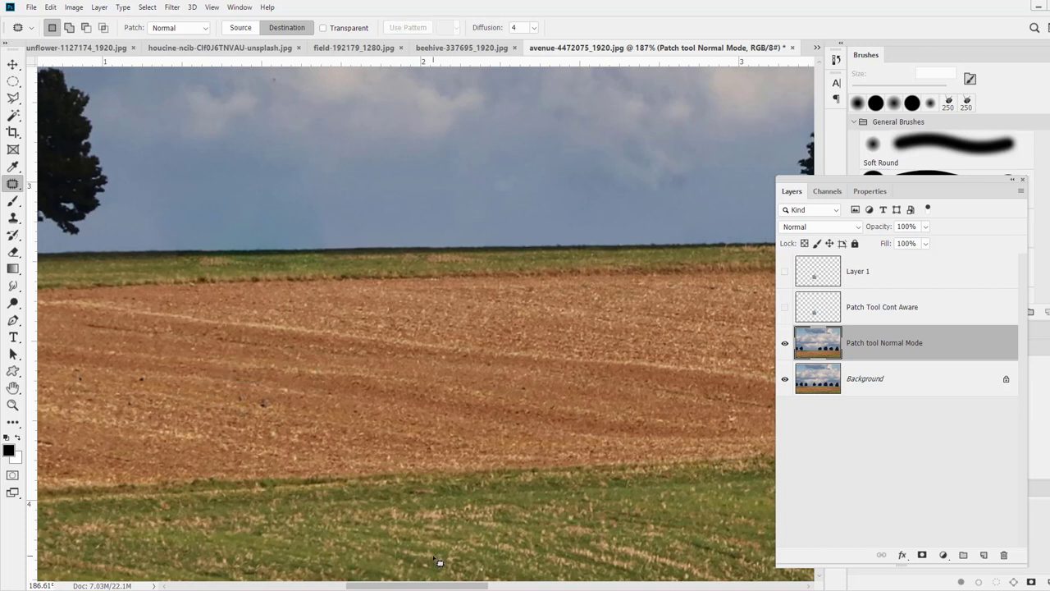
{"action": "key", "text": "ctrl+shift+d"}
{"action": "key", "text": "ctrl+d"}
Turn on Transparent, outline the tree, copy it into the empty stretch to its left, and deselect
{"action": "left_click_drag", "start_coordinate": [430, 356], "coordinate": [350, 459]}
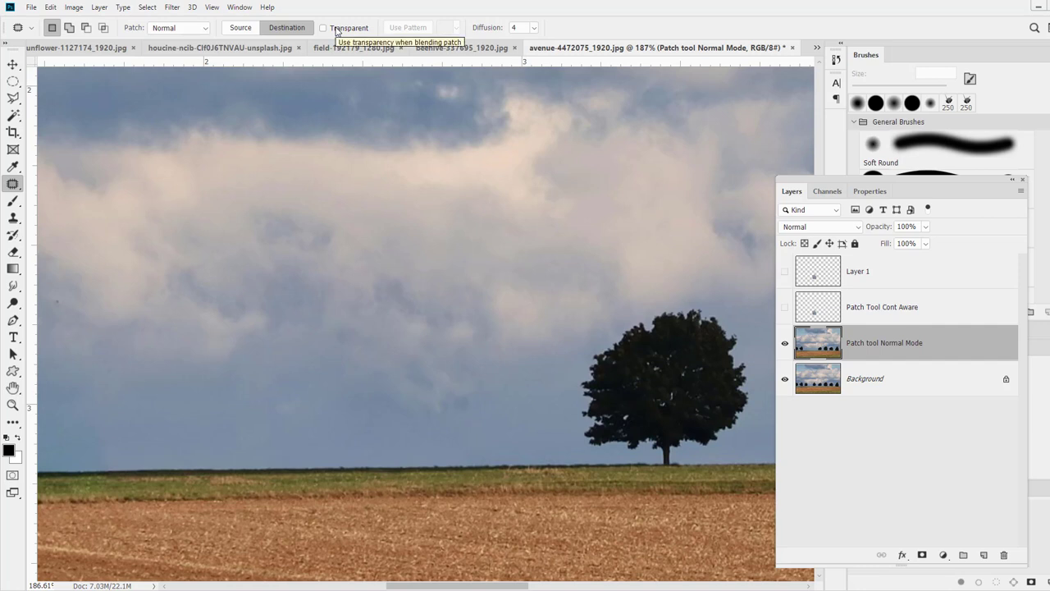
{"action": "left_click", "coordinate": [336, 31]}
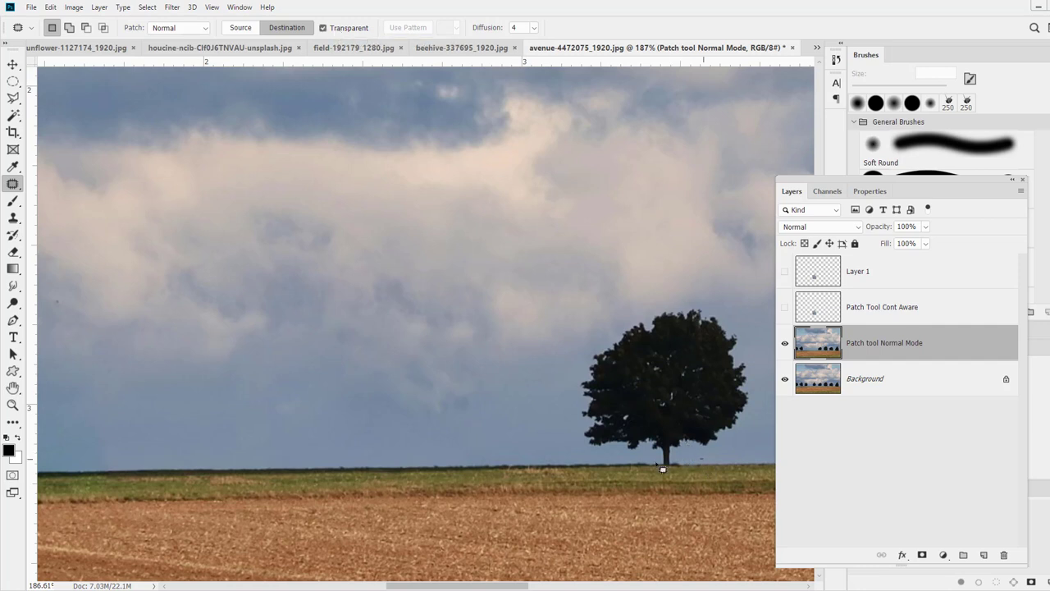
{"action": "mouse_move", "coordinate": [663, 469]}
{"action": "left_mouse_down"}
{"action": "mouse_move", "coordinate": [575, 251]}
{"action": "mouse_move", "coordinate": [762, 342]}
{"action": "mouse_move", "coordinate": [763, 424]}
{"action": "left_mouse_up"}
{"action": "mouse_move", "coordinate": [652, 400]}
{"action": "left_mouse_down"}
{"action": "mouse_move", "coordinate": [369, 379]}
{"action": "mouse_move", "coordinate": [317, 397]}
{"action": "left_mouse_up"}
{"action": "key", "text": "ctrl+d"}
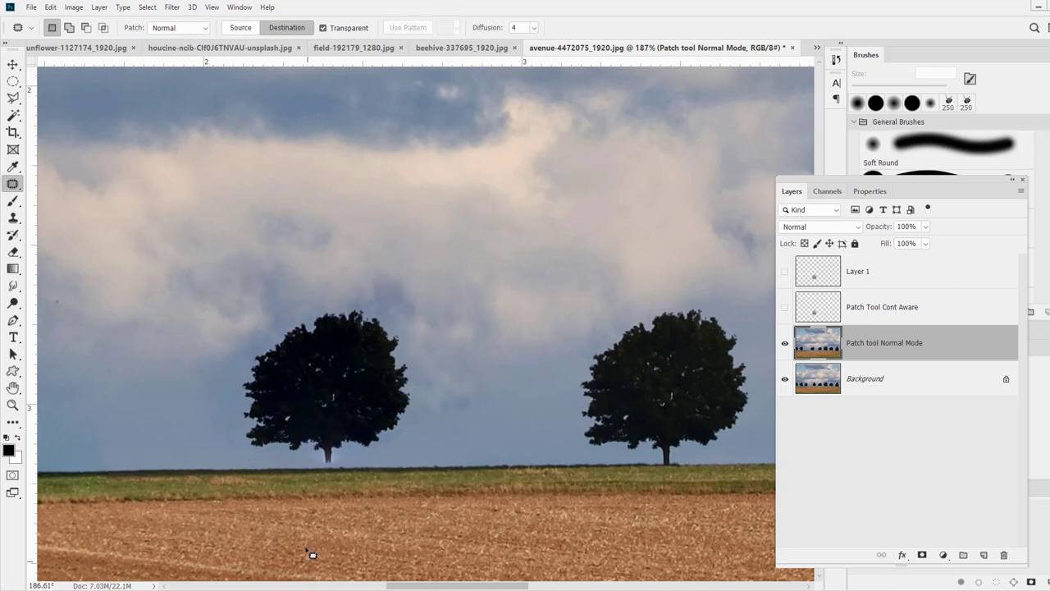
Copy a foliage patch from the duplicated tree into the clouds with Transparent on, deselect, and view the whole tree row
{"action": "left_click_drag", "start_coordinate": [285, 477], "coordinate": [283, 440]}
{"action": "mouse_move", "coordinate": [297, 335]}
{"action": "left_mouse_down"}
{"action": "mouse_move", "coordinate": [443, 340]}
{"action": "mouse_move", "coordinate": [428, 357]}
{"action": "mouse_move", "coordinate": [487, 383]}
{"action": "mouse_move", "coordinate": [510, 340]}
{"action": "mouse_move", "coordinate": [318, 293]}
{"action": "mouse_move", "coordinate": [290, 253]}
{"action": "mouse_move", "coordinate": [317, 246]}
{"action": "left_mouse_up"}
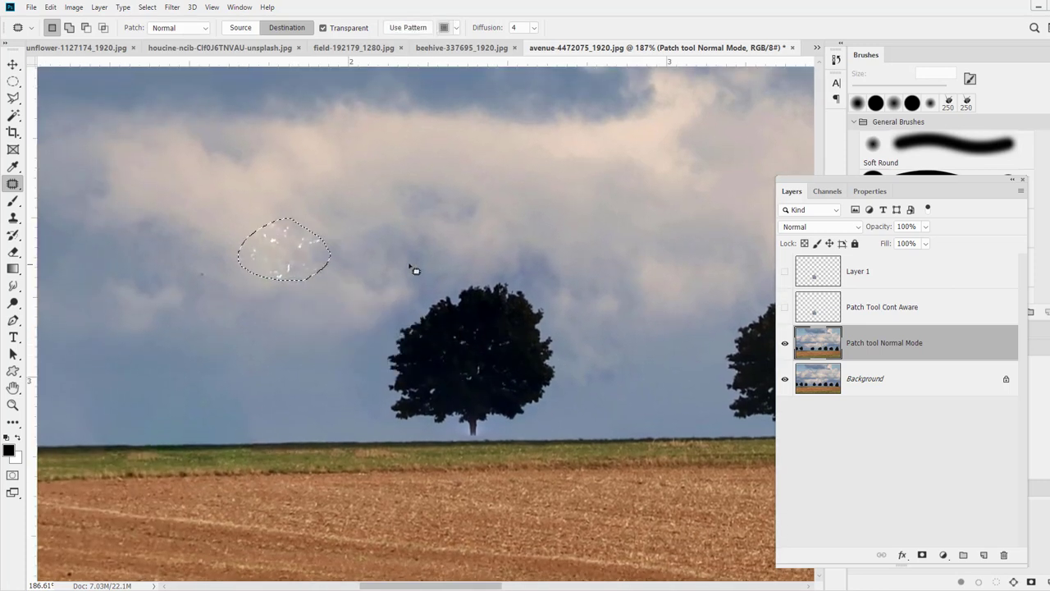
{"action": "key", "text": "ctrl+d"}
{"action": "key", "text": "z"}
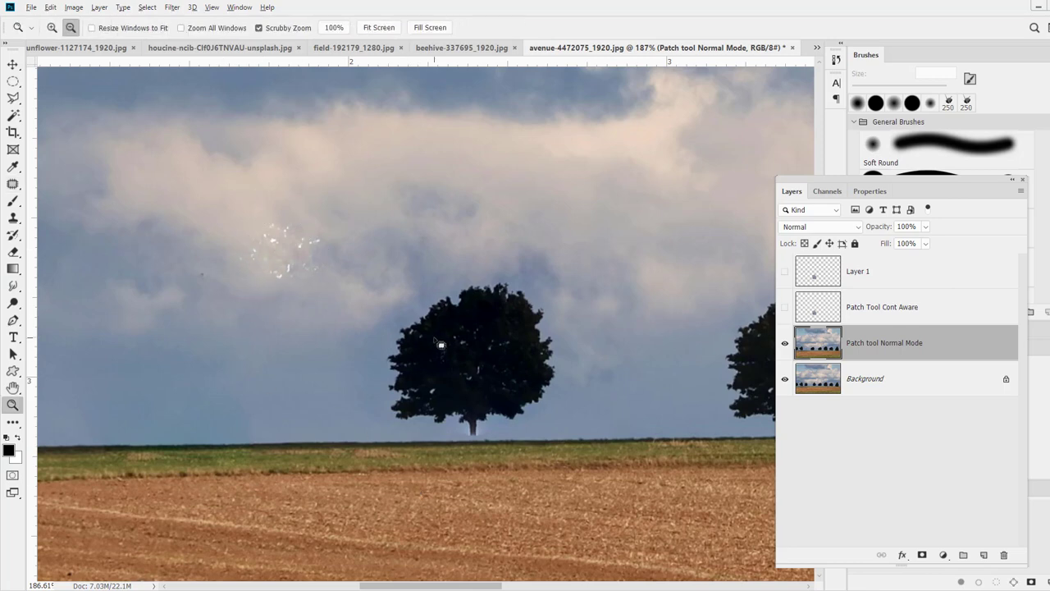
{"action": "left_click", "coordinate": [434, 337], "text": "alt"}
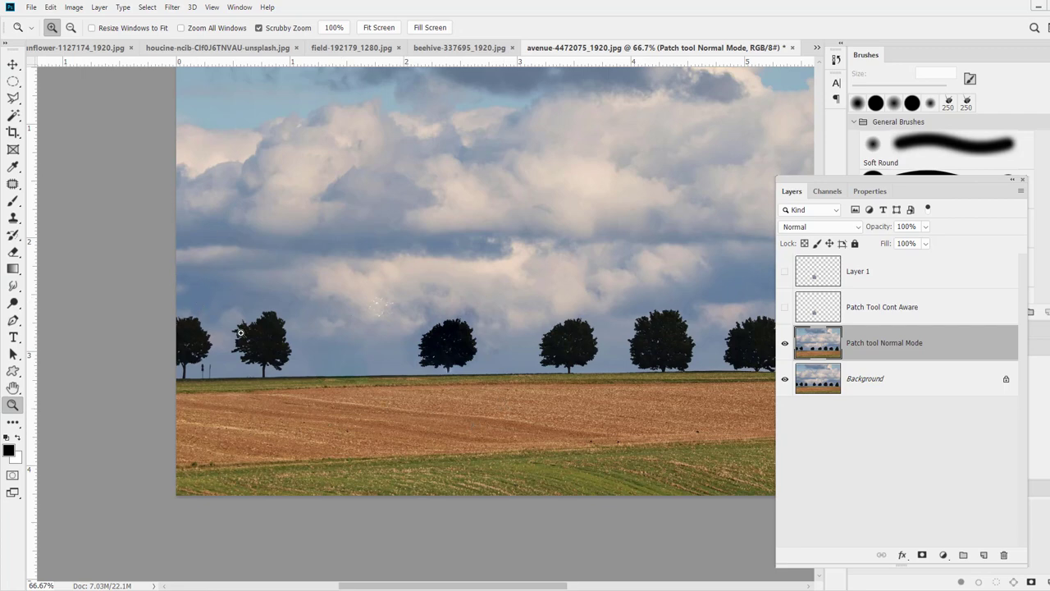
Outline the sky between the two nearest trees, switch the patch to Source, fill it from the duplicated tree, and deselect
{"action": "left_click_drag", "start_coordinate": [386, 393], "coordinate": [455, 393]}
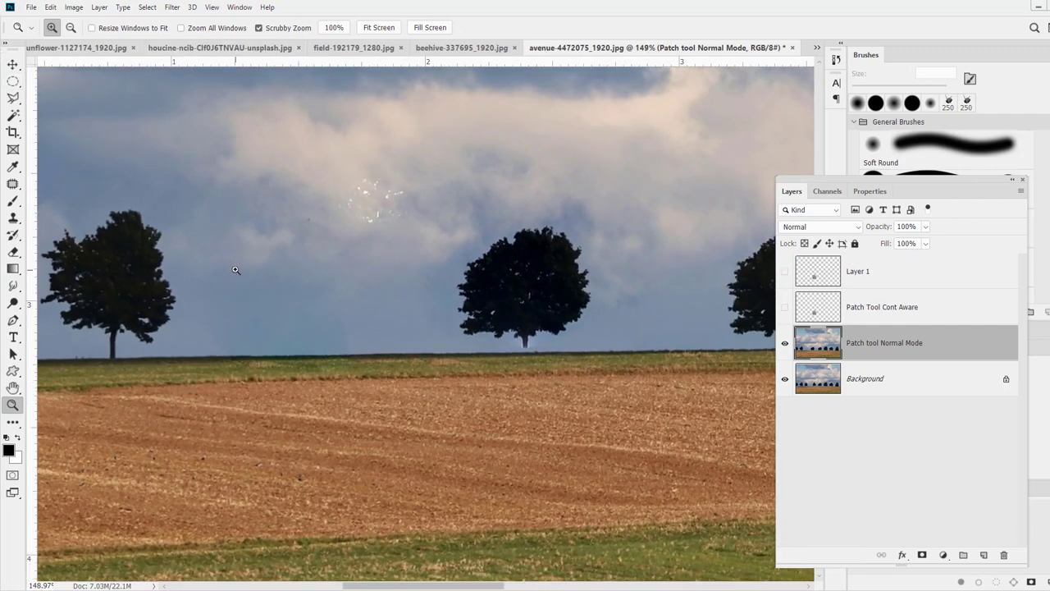
{"action": "key", "text": "j"}
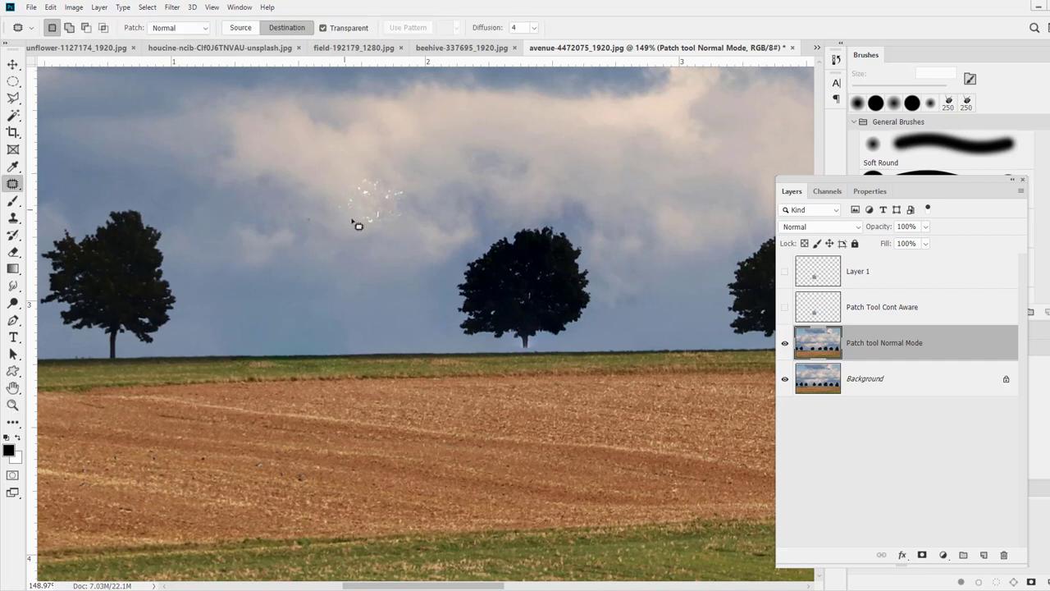
{"action": "mouse_move", "coordinate": [218, 293]}
{"action": "left_mouse_down"}
{"action": "mouse_move", "coordinate": [342, 308]}
{"action": "mouse_move", "coordinate": [222, 314]}
{"action": "left_mouse_up"}
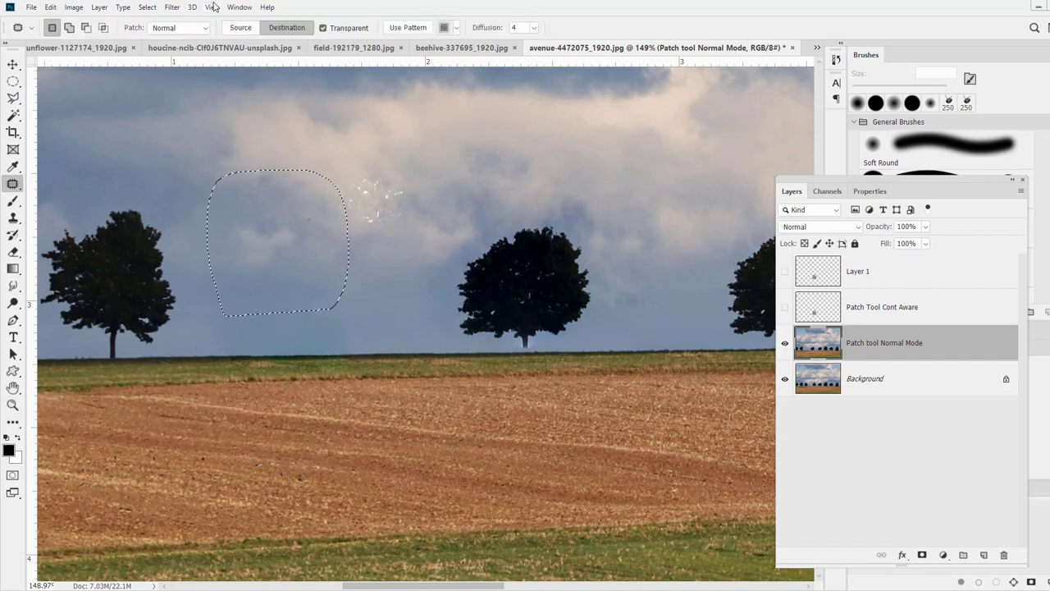
{"action": "left_click", "coordinate": [240, 27]}
{"action": "left_click_drag", "start_coordinate": [311, 199], "coordinate": [575, 215]}
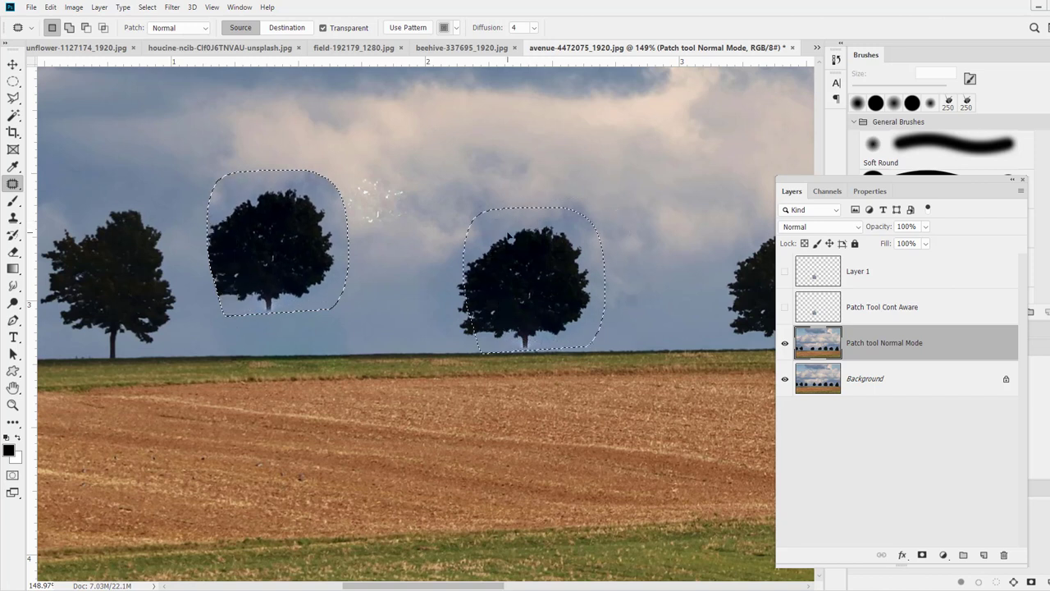
{"action": "left_click", "coordinate": [147, 248]}
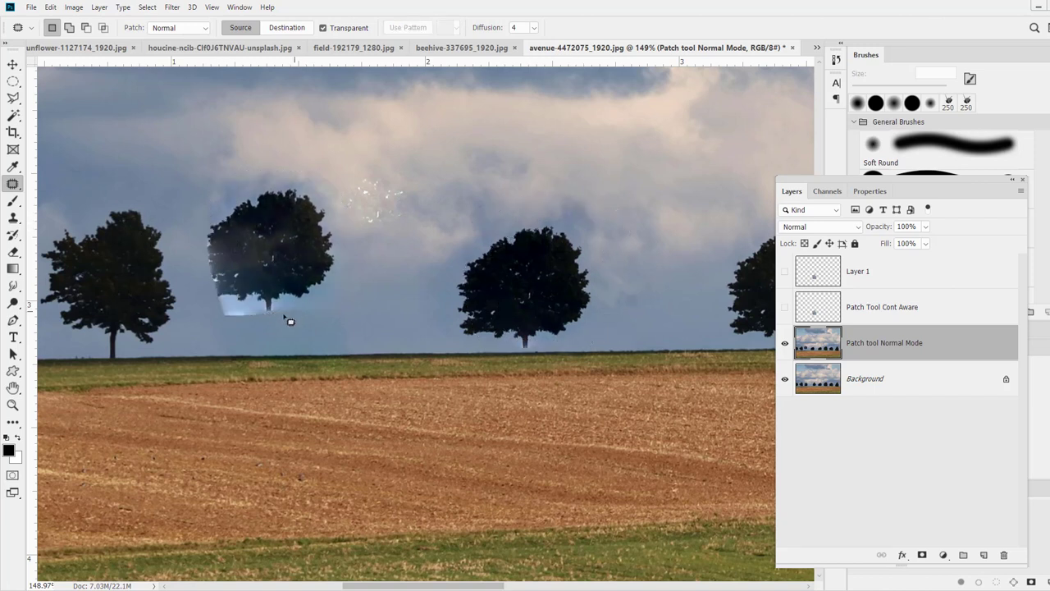
Outline the see-through tree in the sky, patch it again from the duplicated tree, and deselect
{"action": "mouse_move", "coordinate": [290, 321]}
{"action": "left_mouse_down"}
{"action": "mouse_move", "coordinate": [246, 188]}
{"action": "mouse_move", "coordinate": [289, 314]}
{"action": "left_mouse_up"}
{"action": "left_click_drag", "start_coordinate": [283, 275], "coordinate": [547, 304]}
{"action": "left_click", "coordinate": [652, 215]}
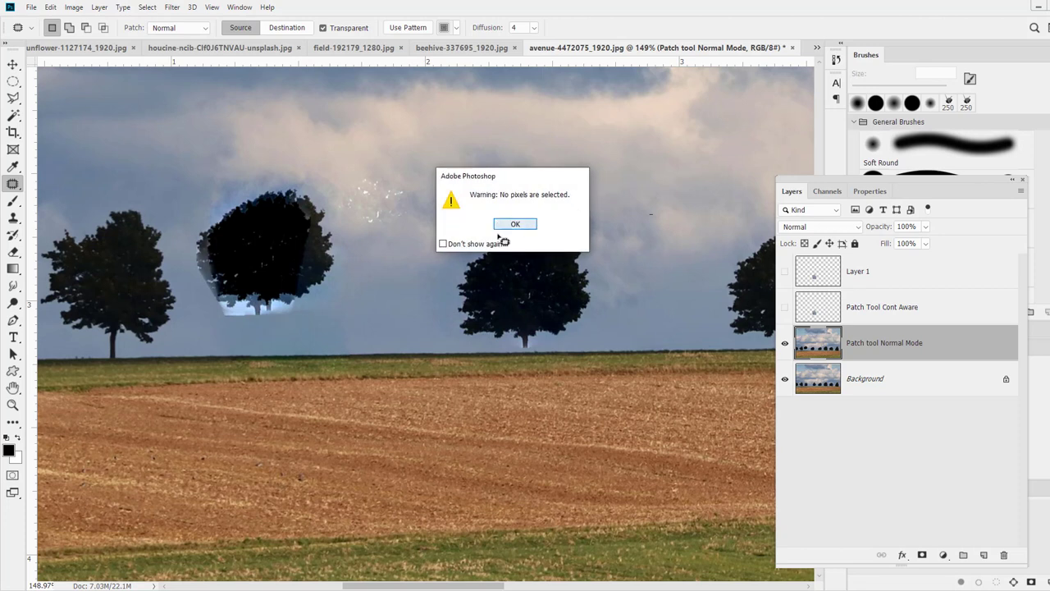
{"action": "key", "text": "Return"}
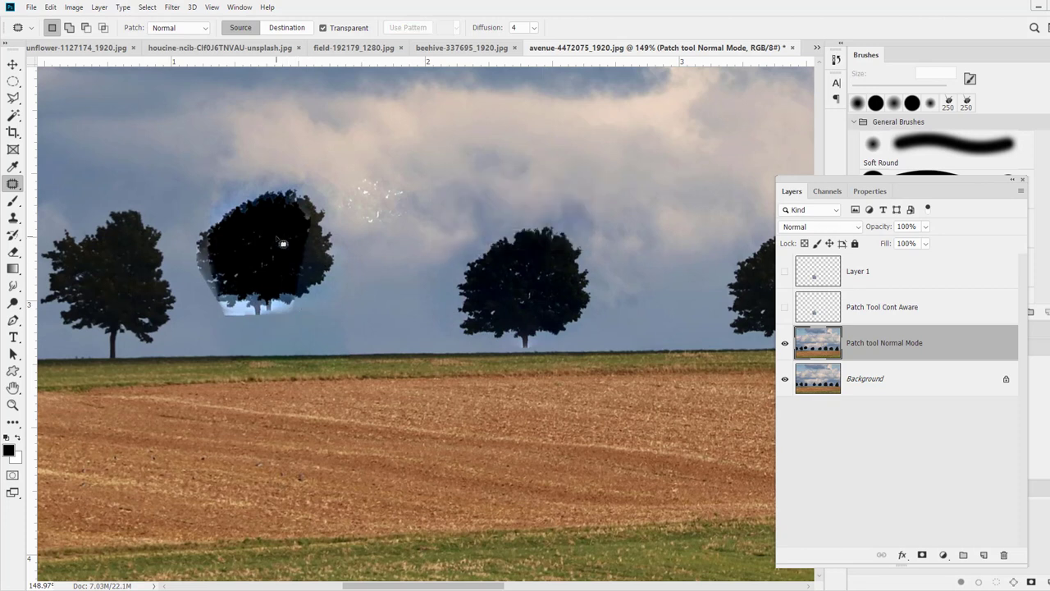
Outline speckled areas of the brown field, patch them from neighbouring soil with Transparent on, and deselect
{"action": "mouse_move", "coordinate": [254, 475]}
{"action": "left_mouse_down"}
{"action": "mouse_move", "coordinate": [327, 490]}
{"action": "mouse_move", "coordinate": [429, 481]}
{"action": "left_mouse_up"}
{"action": "left_click", "coordinate": [508, 430]}
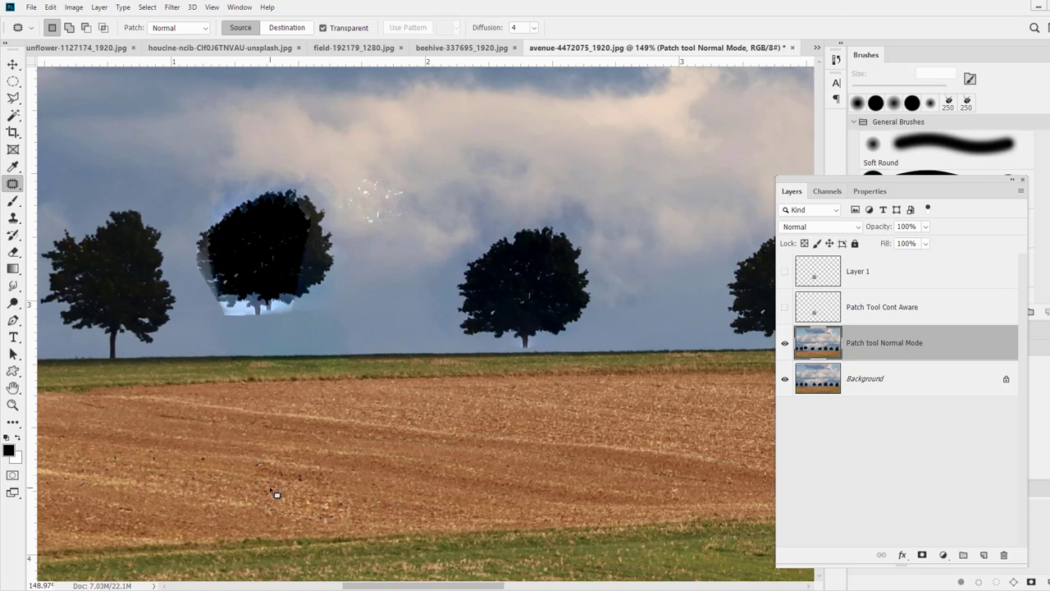
{"action": "left_click_drag", "start_coordinate": [337, 480], "coordinate": [330, 473]}
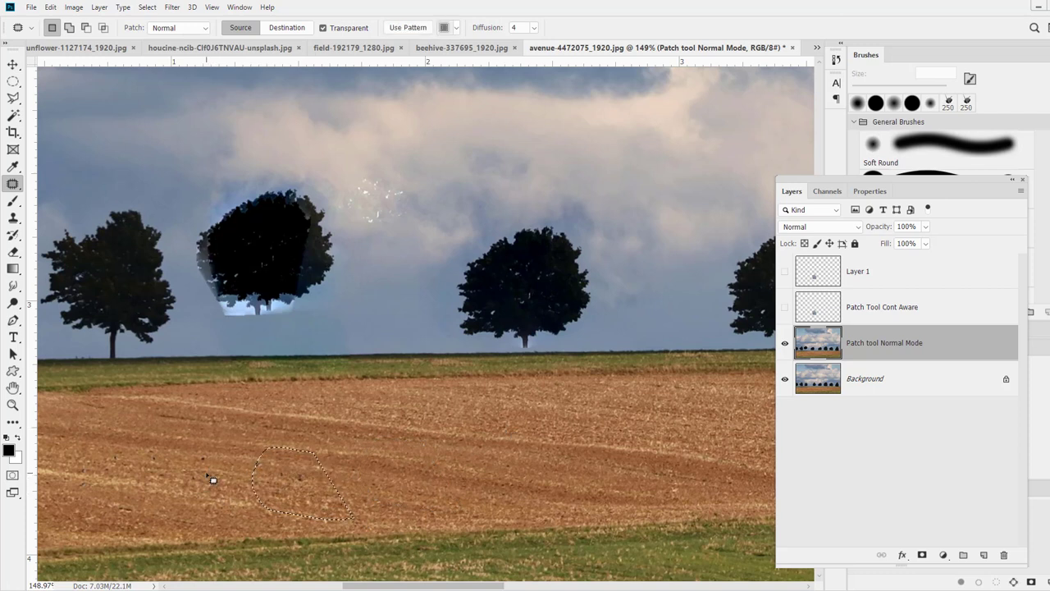
{"action": "mouse_move", "coordinate": [220, 491]}
{"action": "left_mouse_down"}
{"action": "mouse_move", "coordinate": [209, 451]}
{"action": "mouse_move", "coordinate": [213, 483]}
{"action": "mouse_move", "coordinate": [265, 460]}
{"action": "mouse_move", "coordinate": [301, 467]}
{"action": "left_mouse_up"}
{"action": "key", "text": "ctrl+d"}
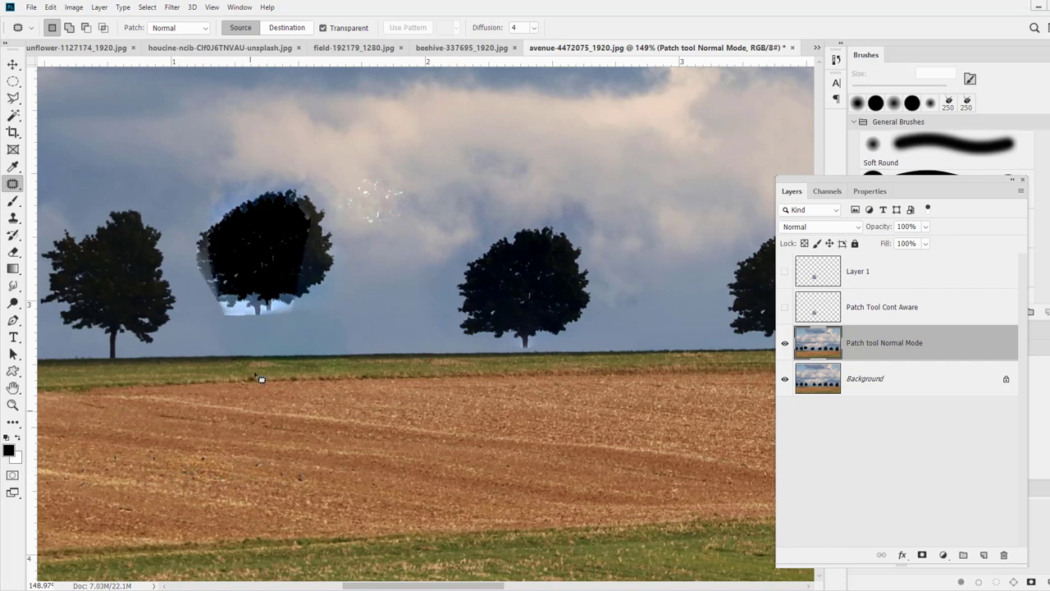
Turn off Transparent, replace the dark specks in the brown field with clean soil from nearby, and deselect
{"action": "left_click", "coordinate": [351, 30]}
{"action": "mouse_move", "coordinate": [199, 487]}
{"action": "left_mouse_down"}
{"action": "mouse_move", "coordinate": [209, 444]}
{"action": "mouse_move", "coordinate": [231, 476]}
{"action": "left_mouse_up"}
{"action": "mouse_move", "coordinate": [220, 463]}
{"action": "left_mouse_down"}
{"action": "mouse_move", "coordinate": [296, 443]}
{"action": "mouse_move", "coordinate": [319, 457]}
{"action": "mouse_move", "coordinate": [296, 455]}
{"action": "left_mouse_up"}
{"action": "left_click", "coordinate": [223, 493]}
{"action": "mouse_move", "coordinate": [240, 482]}
{"action": "left_mouse_down"}
{"action": "mouse_move", "coordinate": [200, 485]}
{"action": "mouse_move", "coordinate": [221, 450]}
{"action": "mouse_move", "coordinate": [238, 480]}
{"action": "left_mouse_up"}
{"action": "left_click", "coordinate": [178, 514]}
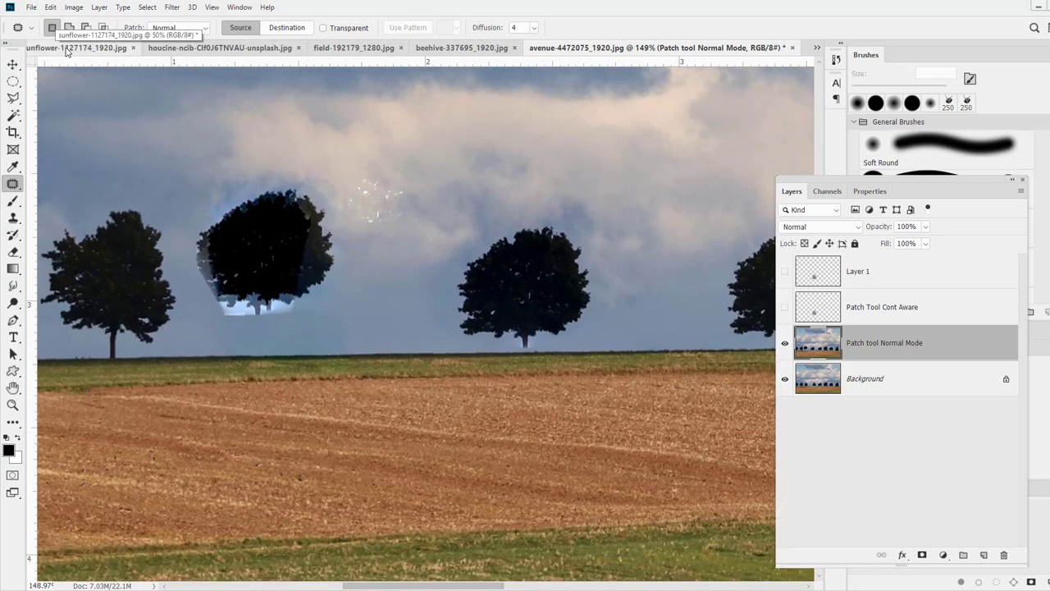
Switch to beehive-337695_1920.jpg and examine the outlined bee on the honeycomb
{"action": "left_click", "coordinate": [328, 49]}
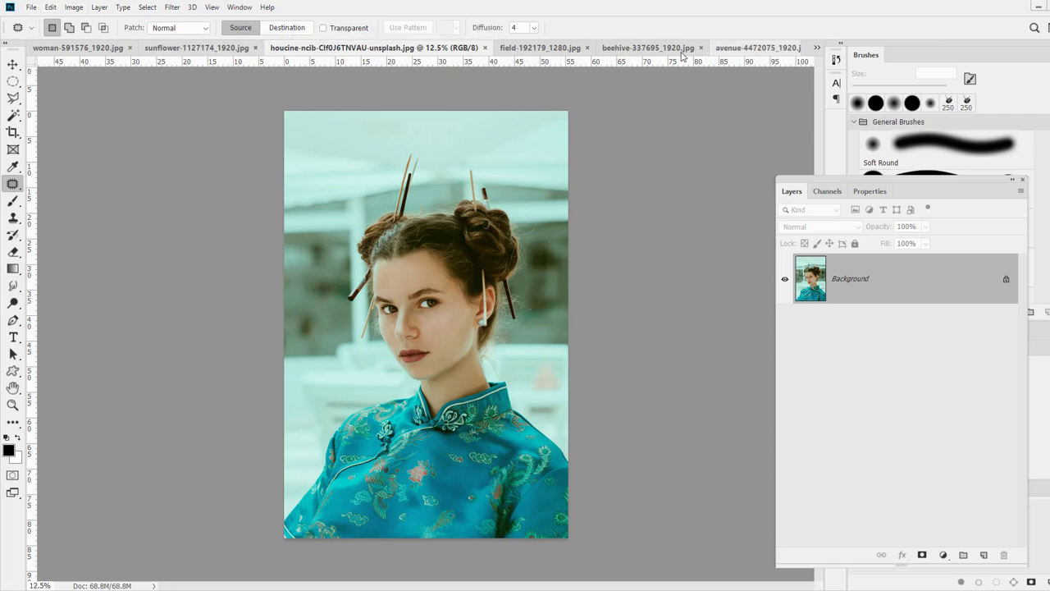
{"action": "left_click", "coordinate": [649, 48]}
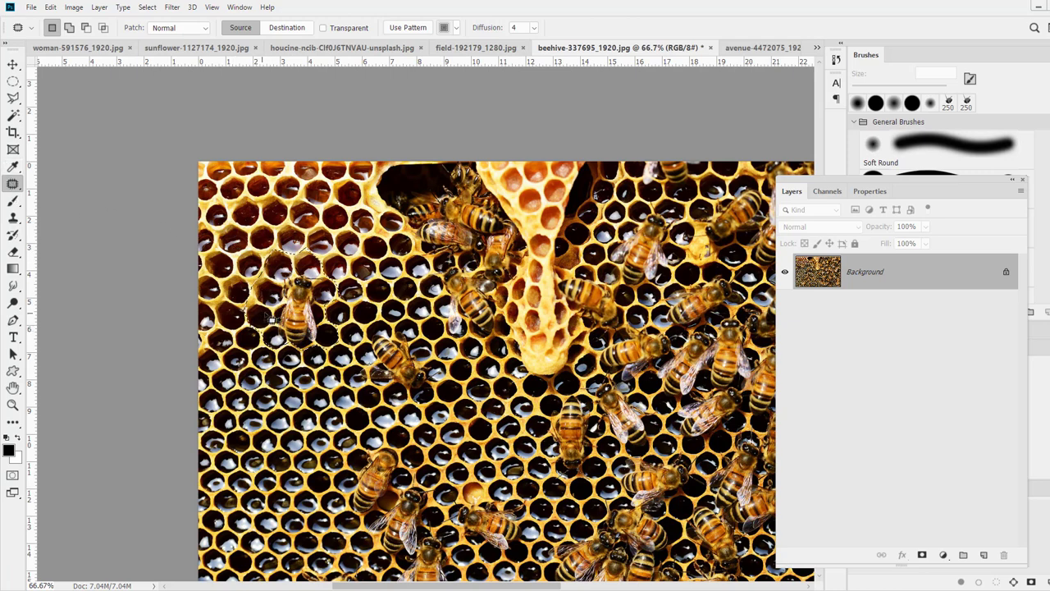
{"action": "key", "text": "z"}
{"action": "left_click_drag", "start_coordinate": [265, 238], "coordinate": [330, 248]}
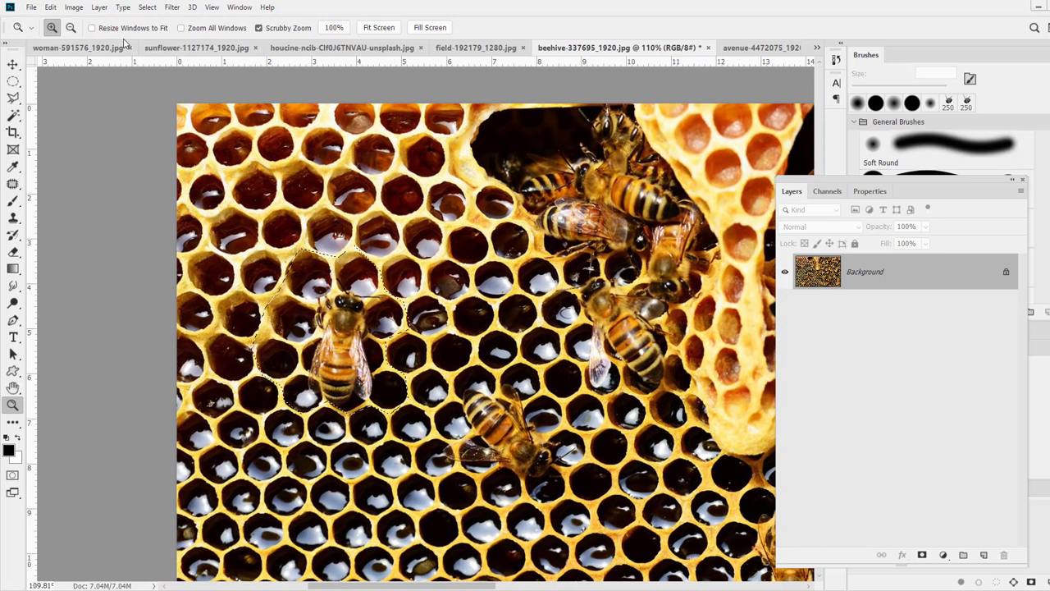
Activate the Patch tool and try replacing the outlined bee with cells from below, first with Transparent on, again with it off
{"action": "left_click", "coordinate": [12, 183]}
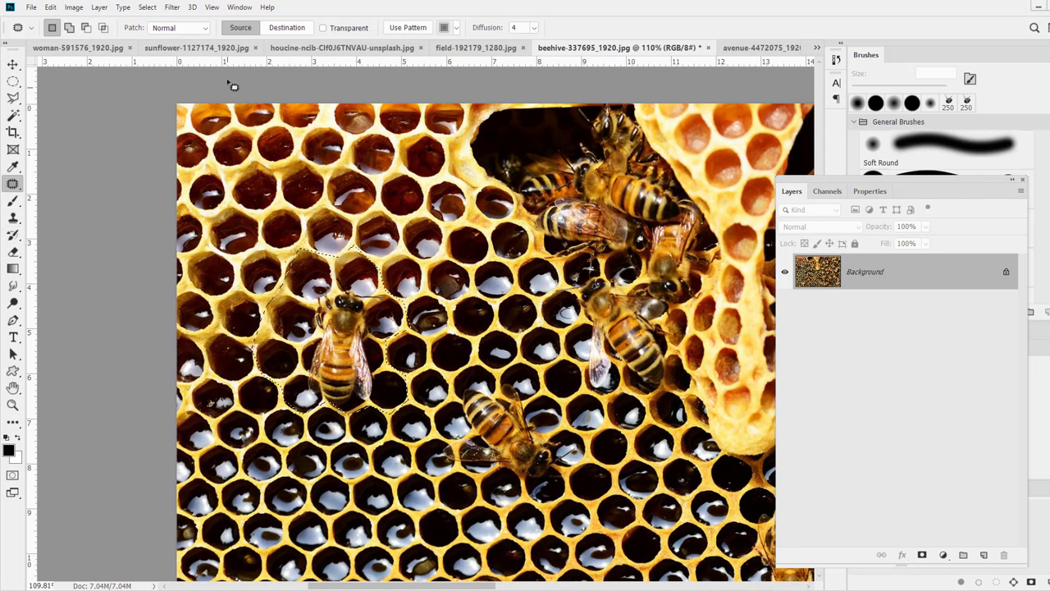
{"action": "left_click", "coordinate": [365, 30]}
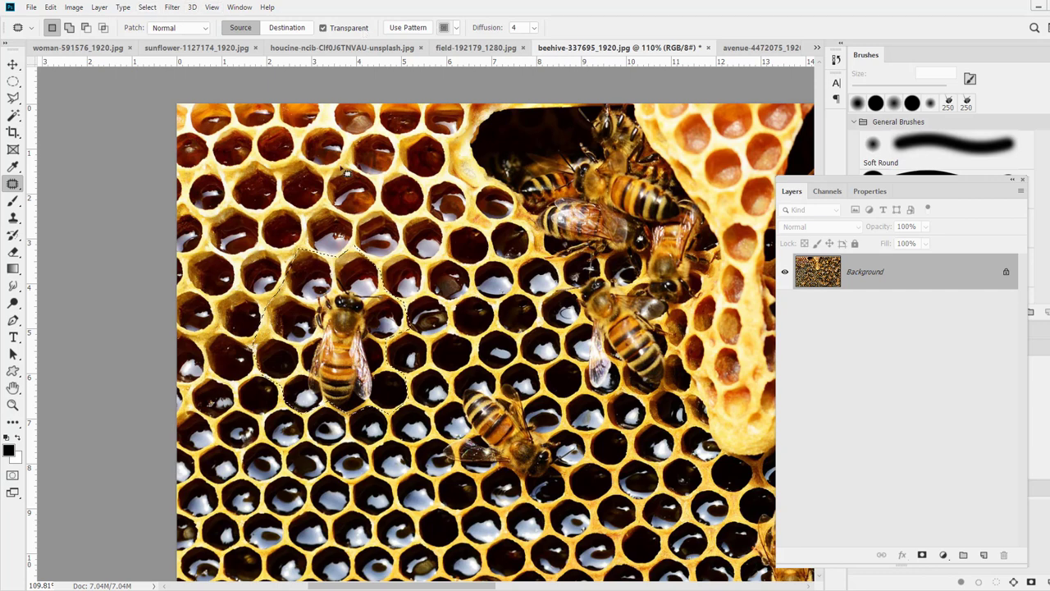
{"action": "left_click_drag", "start_coordinate": [354, 355], "coordinate": [356, 531]}
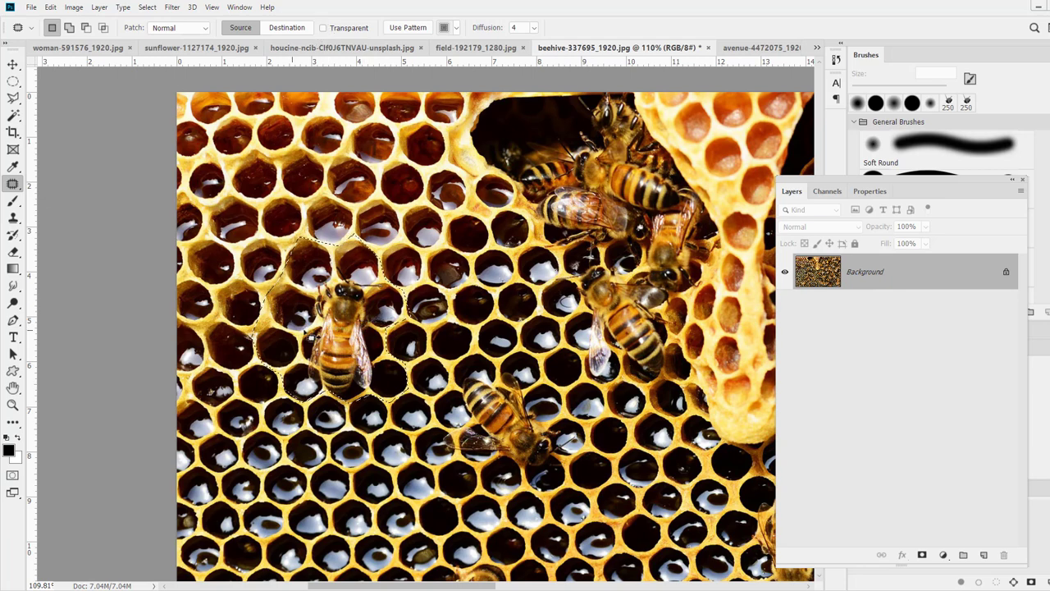
{"action": "left_click_drag", "start_coordinate": [336, 333], "coordinate": [324, 498]}
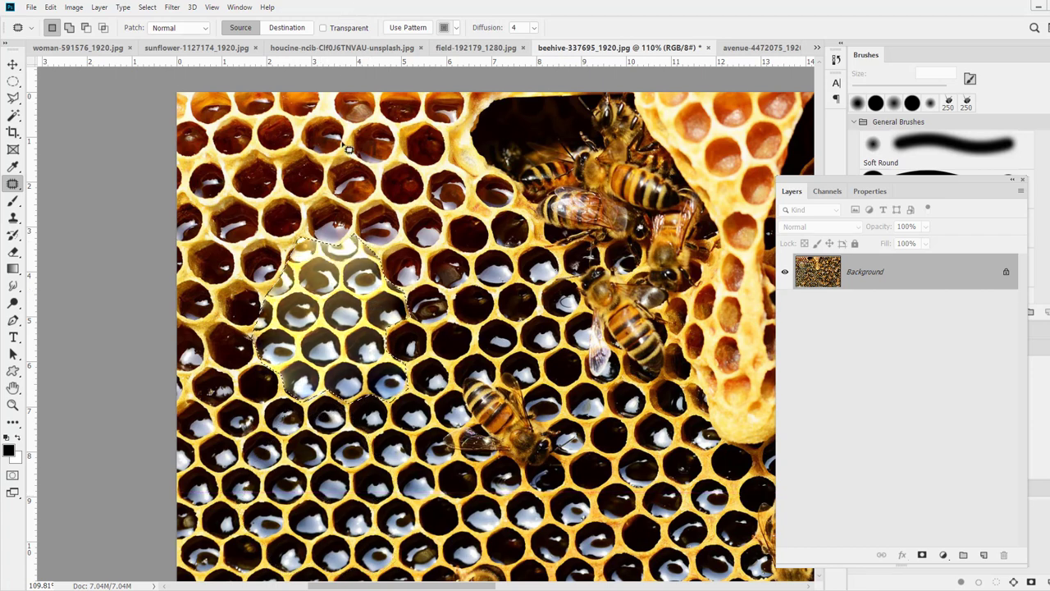
Set Diffusion to 1 and try replacing the outlined bee with the honeycomb cells below it
{"action": "left_click", "coordinate": [535, 28]}
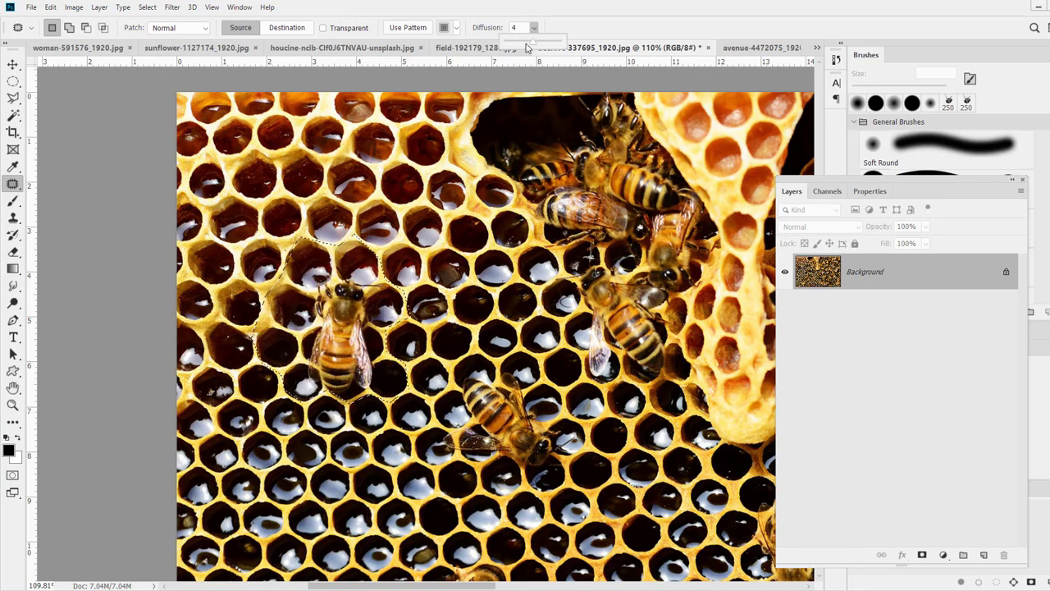
{"action": "left_click_drag", "start_coordinate": [528, 47], "coordinate": [456, 56]}
{"action": "left_click_drag", "start_coordinate": [327, 332], "coordinate": [311, 493]}
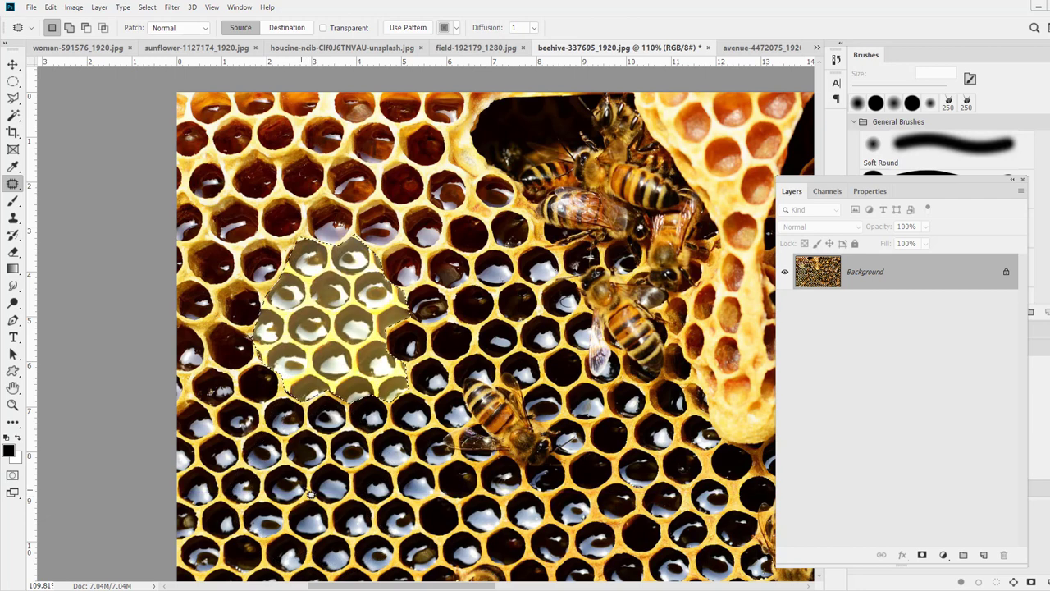
Raise Diffusion to 7 and try the bee replacement again from the lower honeycomb cells
{"action": "left_click", "coordinate": [535, 29]}
{"action": "left_click", "coordinate": [535, 30]}
{"action": "left_click", "coordinate": [536, 30]}
{"action": "left_click_drag", "start_coordinate": [534, 41], "coordinate": [625, 48]}
{"action": "left_click_drag", "start_coordinate": [316, 361], "coordinate": [297, 527]}
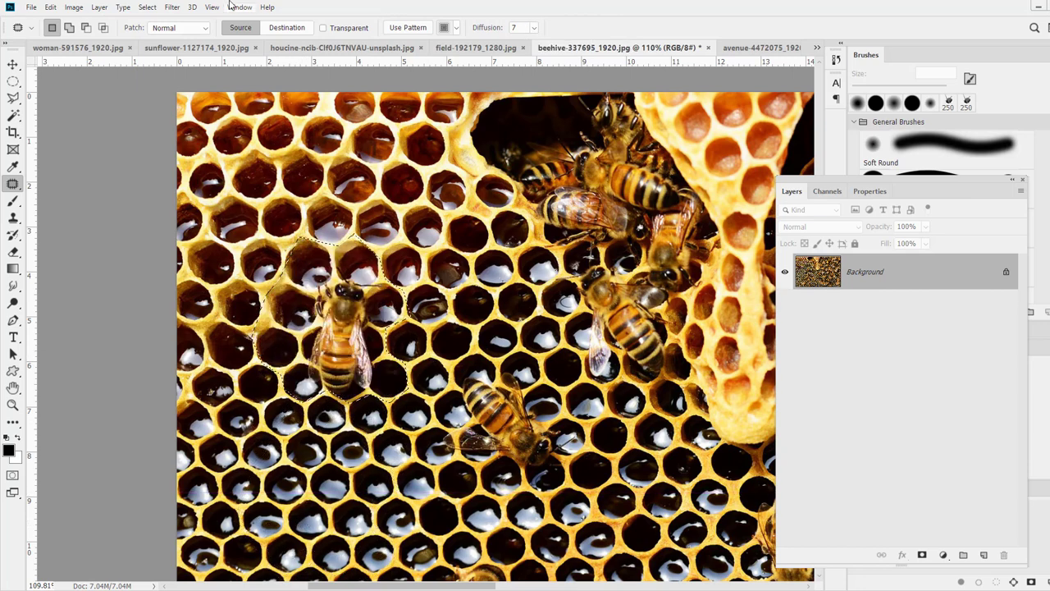
Switch the Patch mode to Content-Aware and try covering the bee with lower cells at Structure 1 and Color 0
{"action": "left_click", "coordinate": [172, 29]}
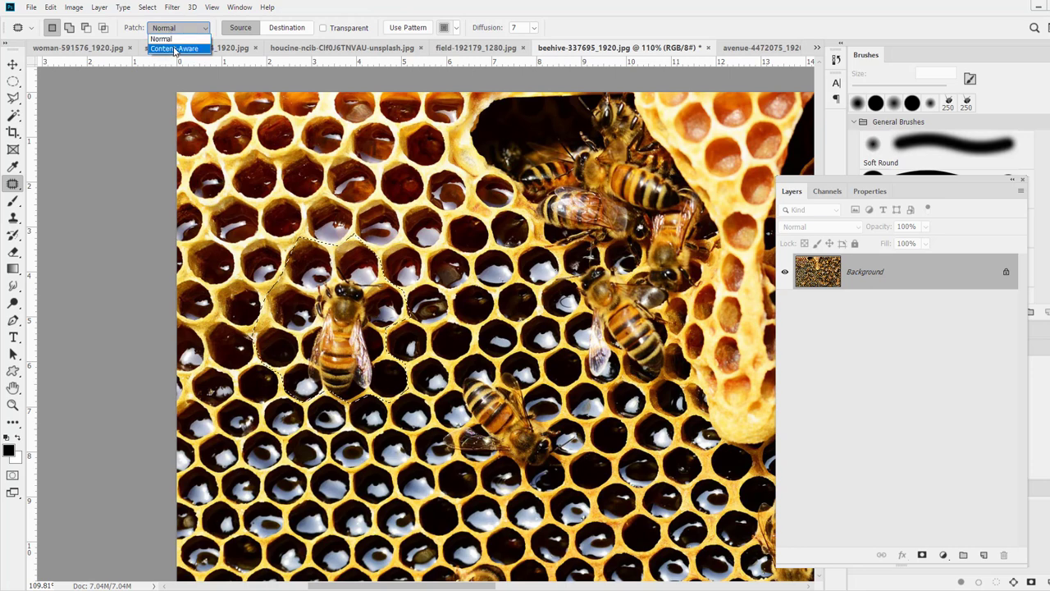
{"action": "left_click", "coordinate": [176, 50]}
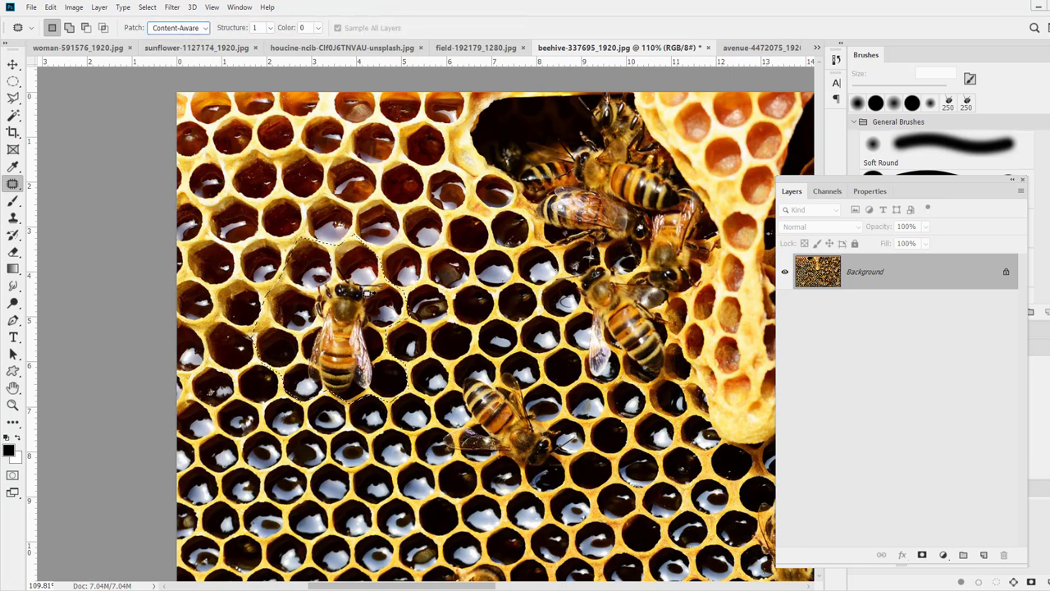
{"action": "left_click_drag", "start_coordinate": [365, 294], "coordinate": [357, 478]}
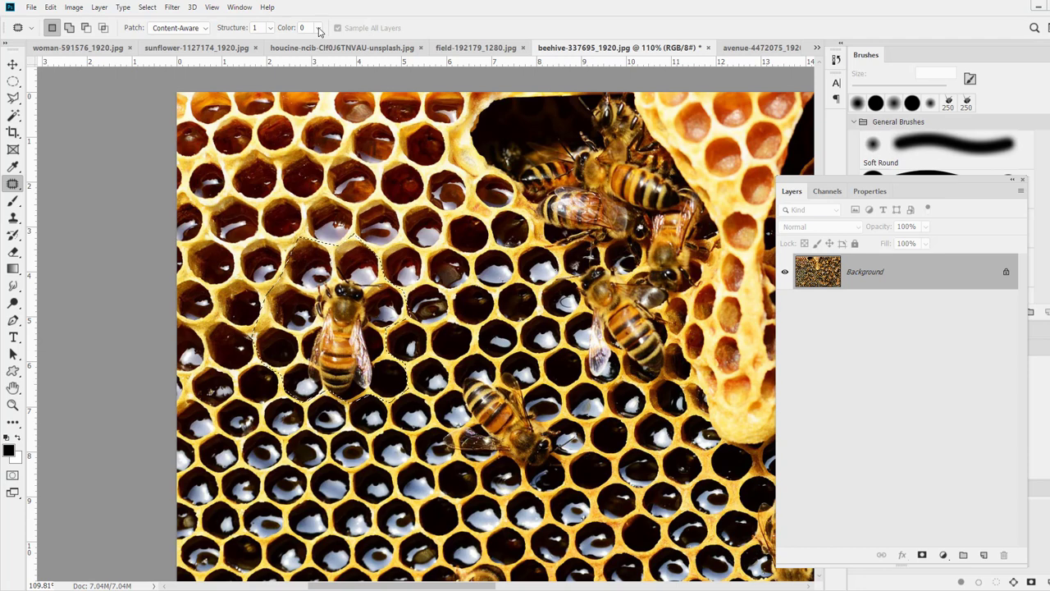
Set Color to 7 and try the Content-Aware patch of the bee from the cells below
{"action": "left_click", "coordinate": [318, 29]}
{"action": "left_click_drag", "start_coordinate": [323, 40], "coordinate": [352, 49]}
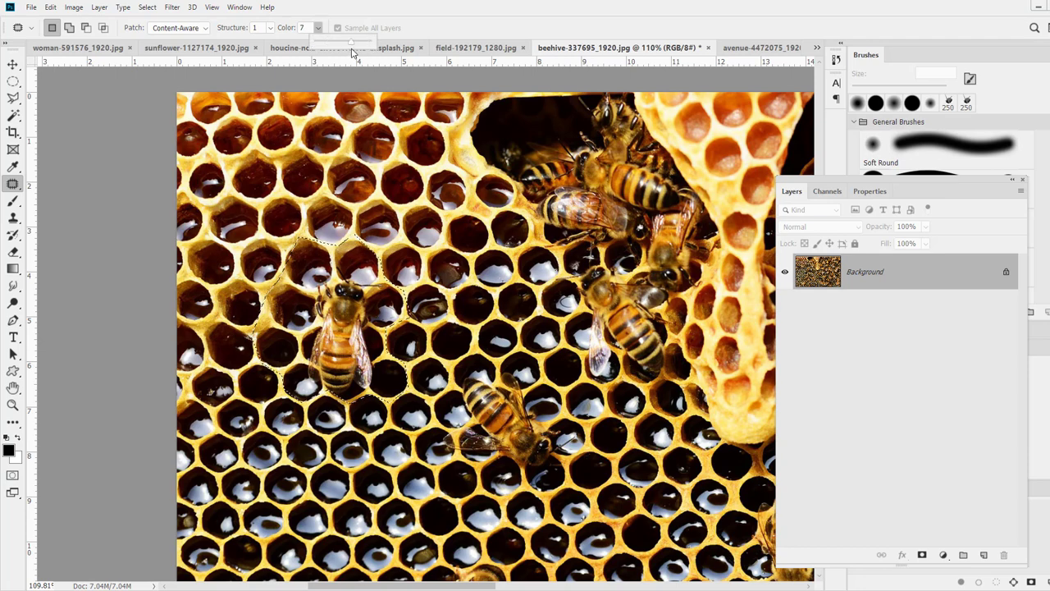
{"action": "left_click", "coordinate": [330, 21]}
{"action": "left_click_drag", "start_coordinate": [349, 349], "coordinate": [349, 510]}
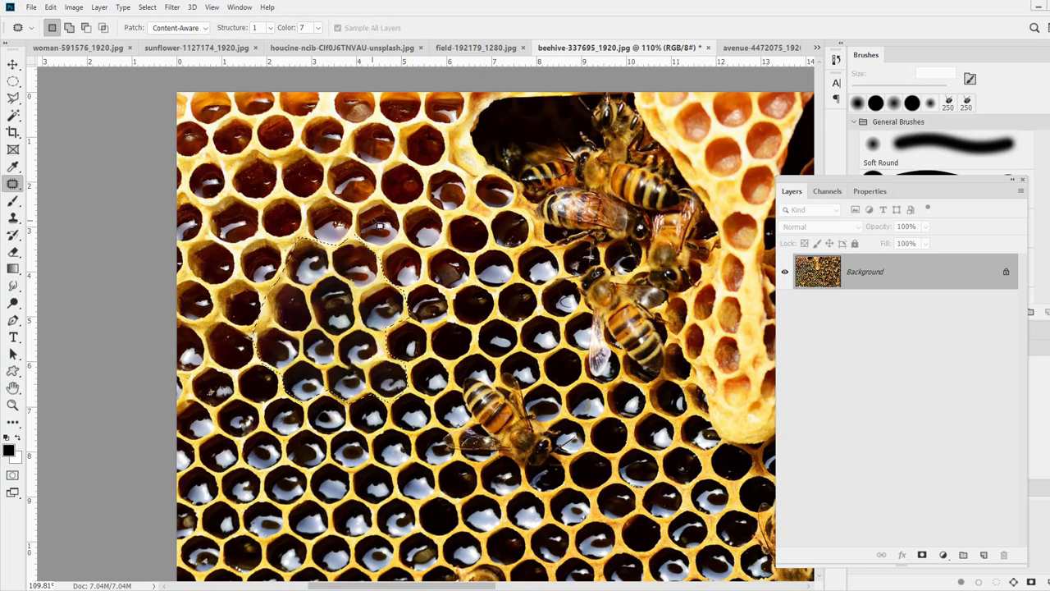
Set Structure to 3 and try patching the bee again from the lower honeycomb
{"action": "left_click", "coordinate": [271, 27]}
{"action": "left_click_drag", "start_coordinate": [269, 42], "coordinate": [294, 42]}
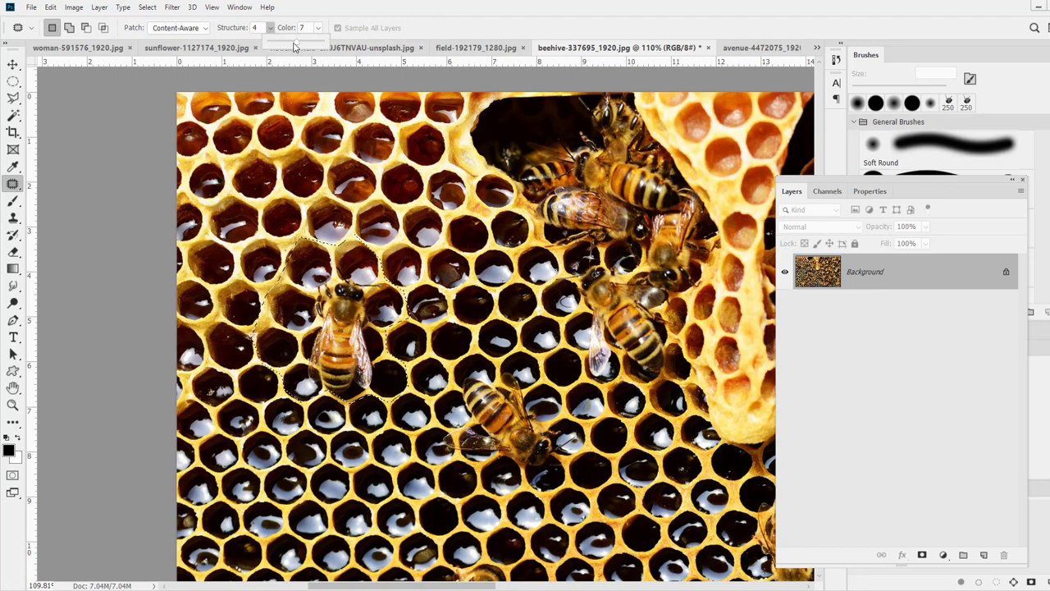
{"action": "left_click_drag", "start_coordinate": [306, 363], "coordinate": [292, 536]}
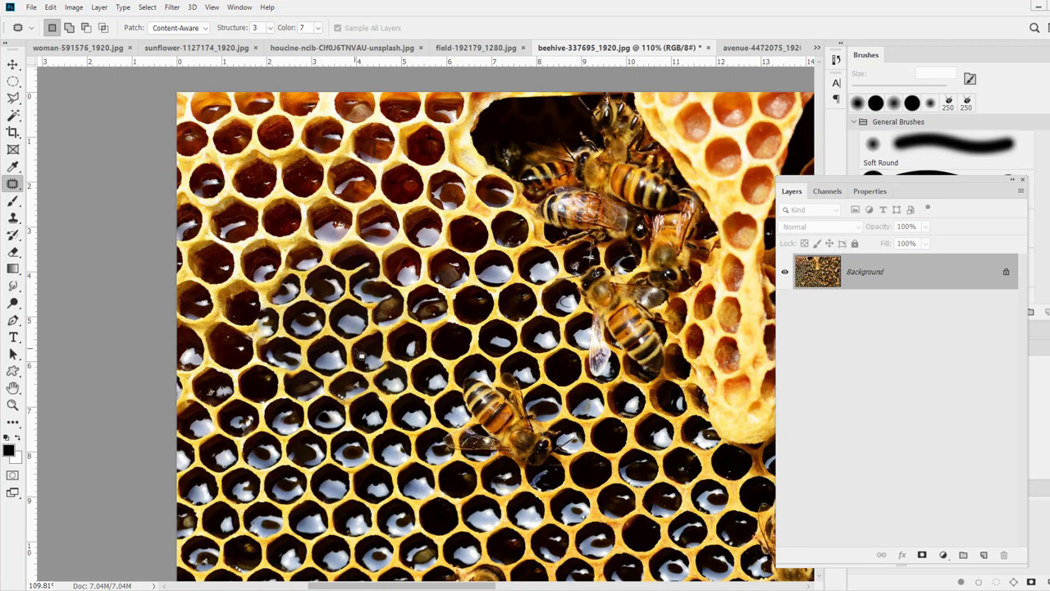
Set Structure to 4, try another Content-Aware patch of the bee area, and undo it
{"action": "left_click", "coordinate": [274, 29]}
{"action": "left_click_drag", "start_coordinate": [274, 41], "coordinate": [281, 43]}
{"action": "left_click_drag", "start_coordinate": [299, 239], "coordinate": [284, 422]}
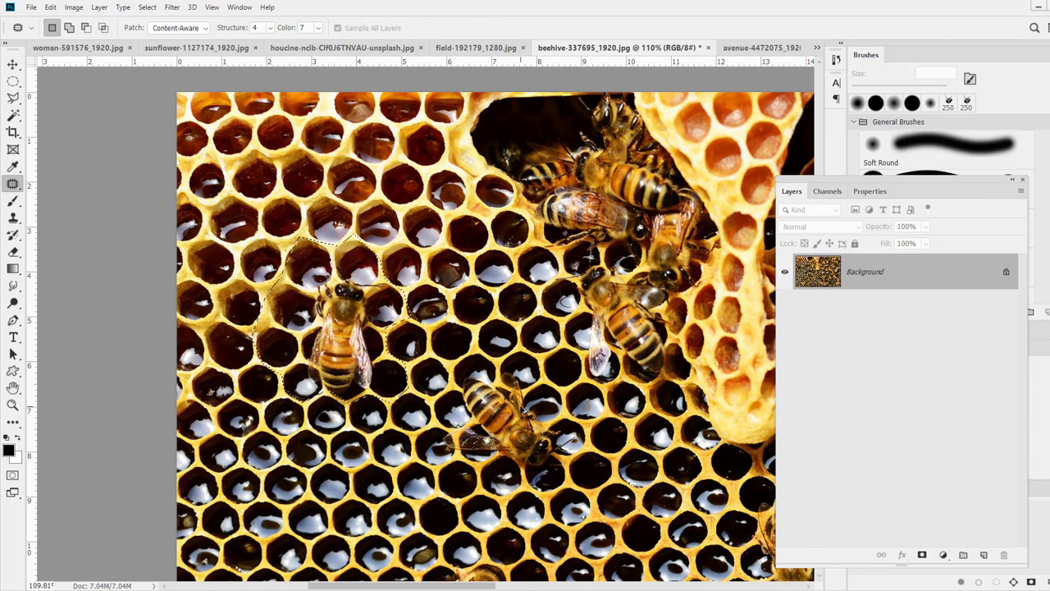
{"action": "key", "text": "ctrl+z"}
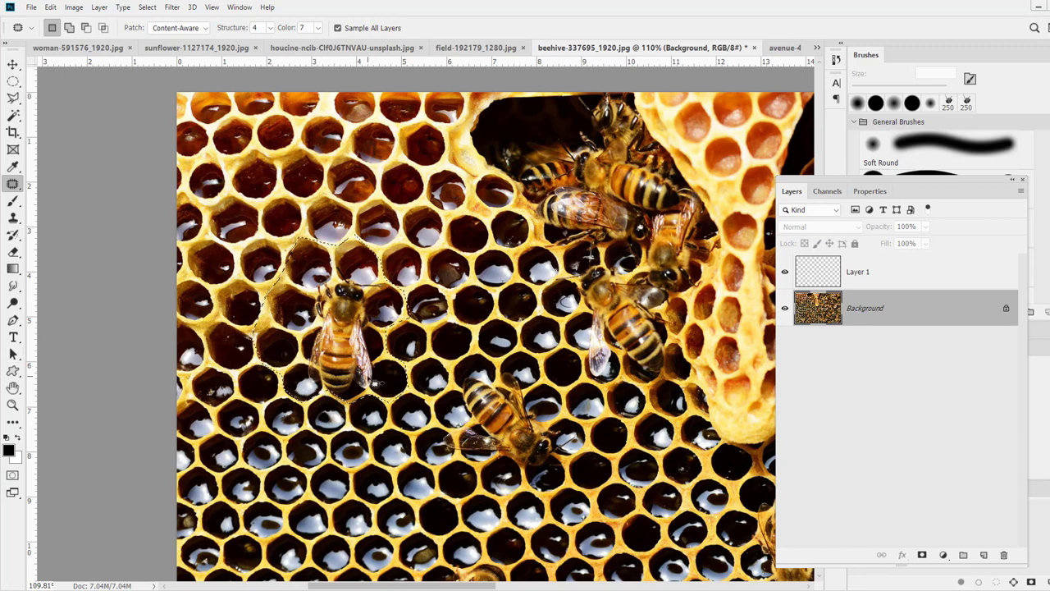
Set the Content-Aware patch options to Structure 7 and Color 10
{"action": "left_click", "coordinate": [270, 28]}
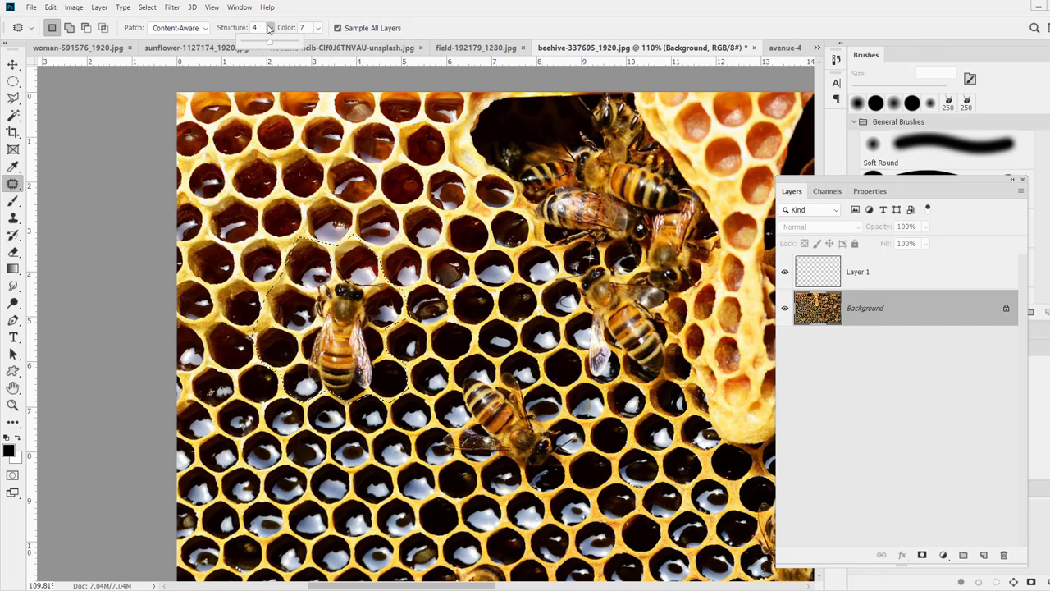
{"action": "left_click_drag", "start_coordinate": [275, 48], "coordinate": [360, 52]}
{"action": "left_click", "coordinate": [319, 29]}
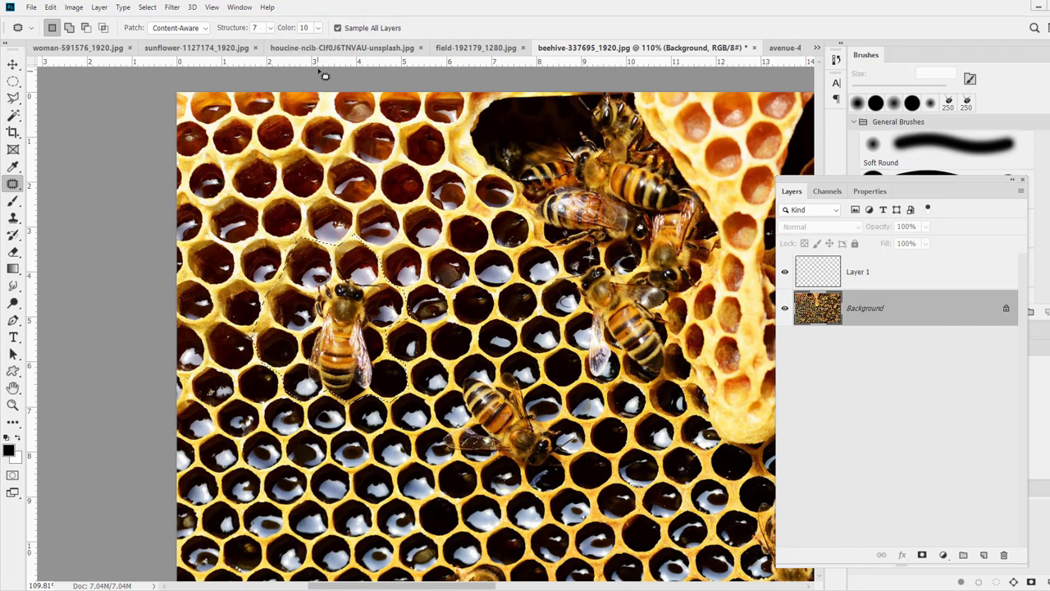
Return the Patch mode to Normal and view the other healing tools grouped with the Patch tool
{"action": "left_click", "coordinate": [170, 29]}
{"action": "left_click", "coordinate": [177, 39]}
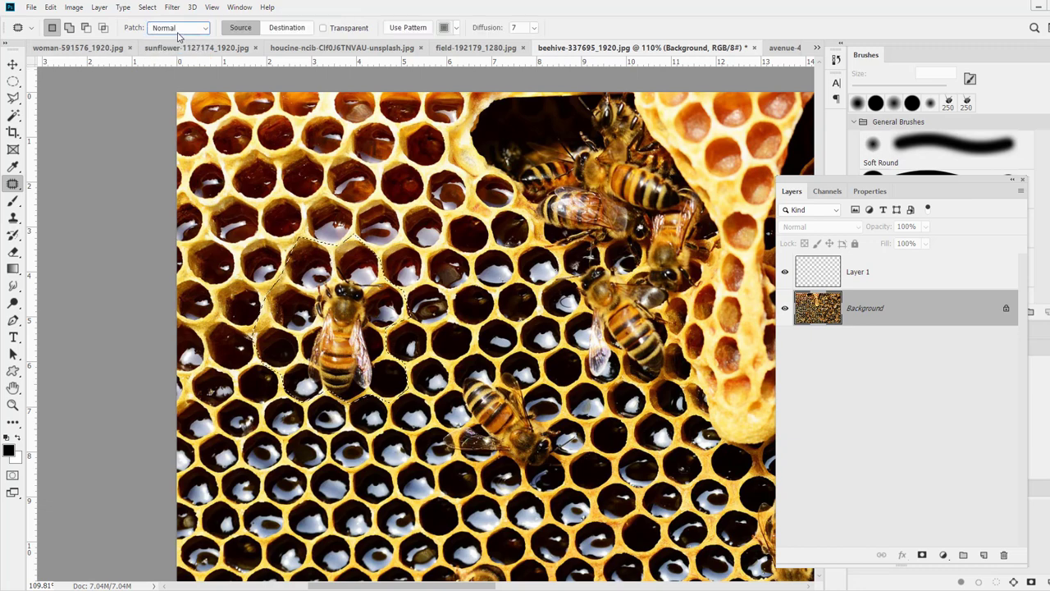
{"action": "left_click", "coordinate": [178, 31]}
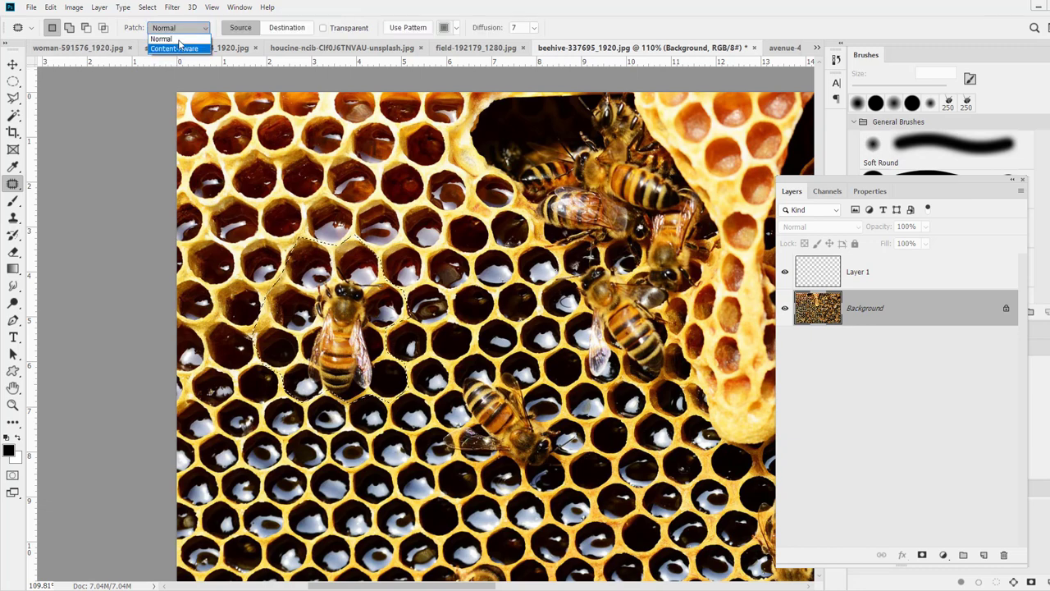
{"action": "left_click", "coordinate": [179, 35]}
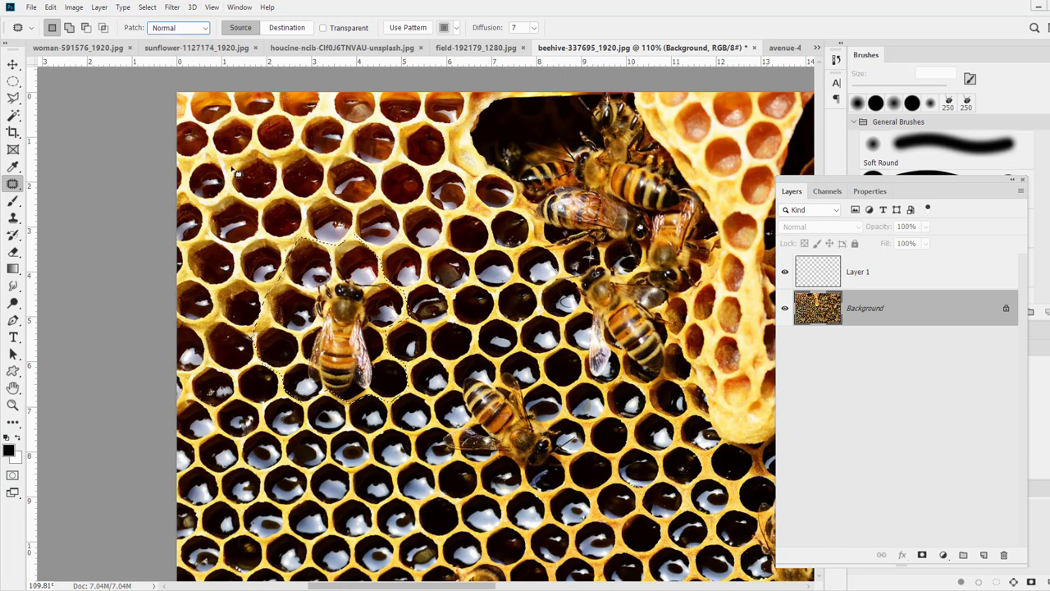
{"action": "right_click", "coordinate": [13, 184]}
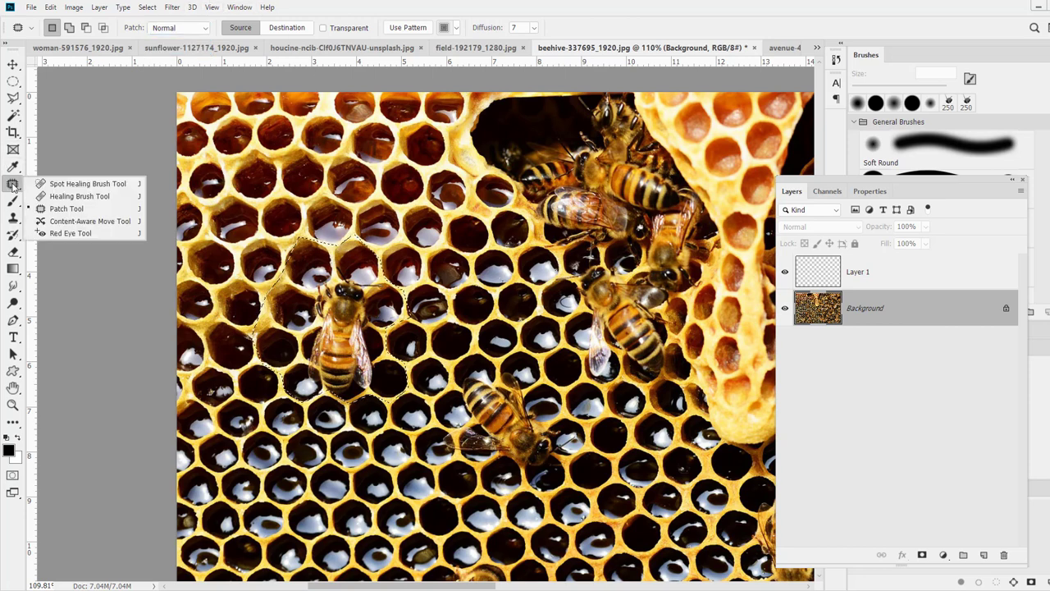
{"action": "left_click", "coordinate": [389, 8]}
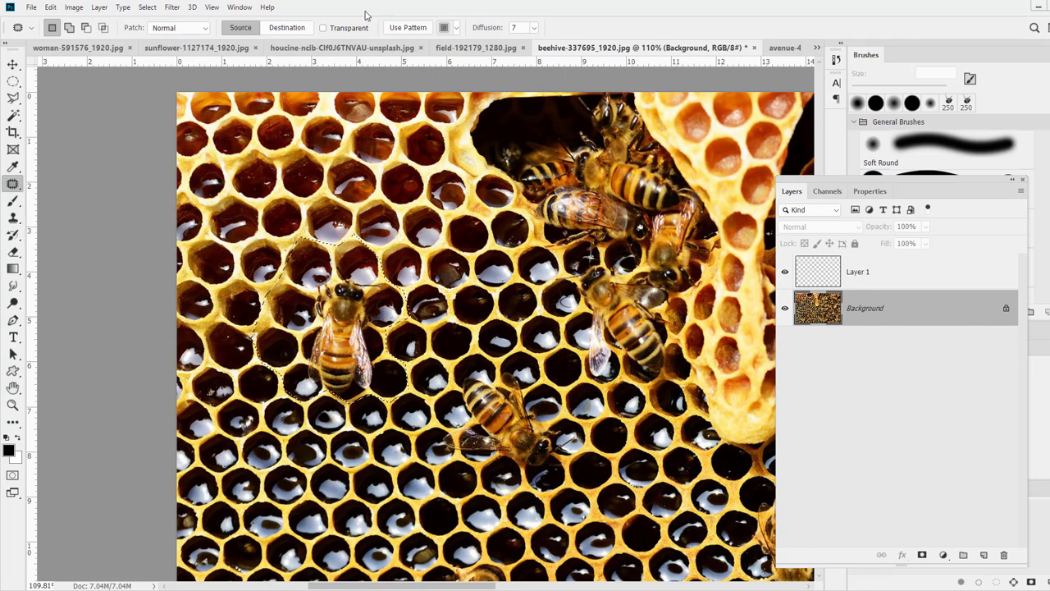
Switch to avenue-4472075_1920.jpg and copy outlined sky patches over the middle tree's crown in Destination mode with Diffusion 7
{"action": "left_click", "coordinate": [781, 51]}
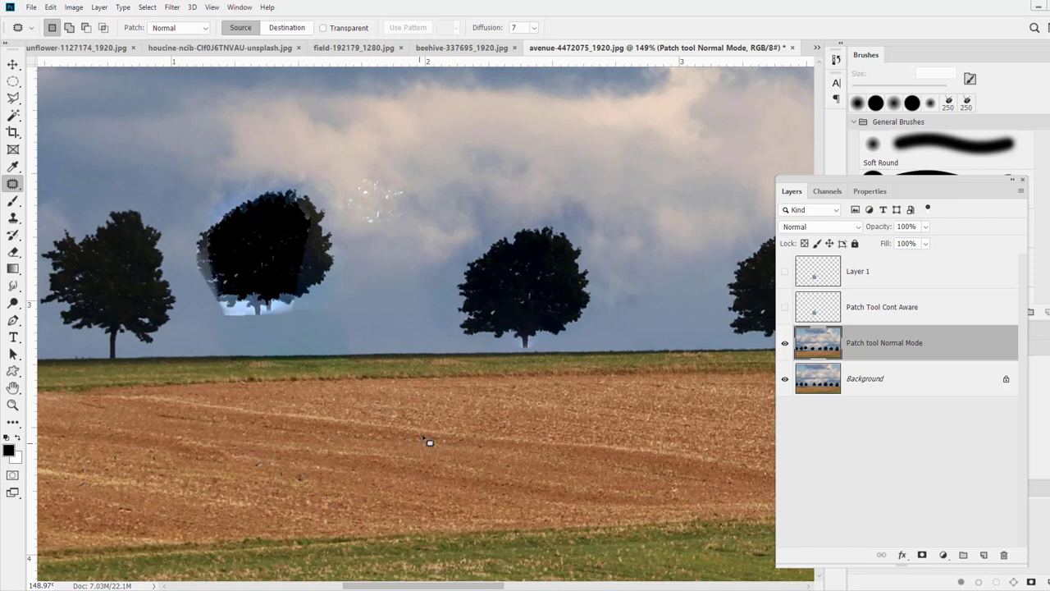
{"action": "mouse_move", "coordinate": [502, 215]}
{"action": "left_mouse_down"}
{"action": "mouse_move", "coordinate": [435, 249]}
{"action": "mouse_move", "coordinate": [437, 209]}
{"action": "mouse_move", "coordinate": [514, 266]}
{"action": "mouse_move", "coordinate": [470, 175]}
{"action": "left_mouse_up"}
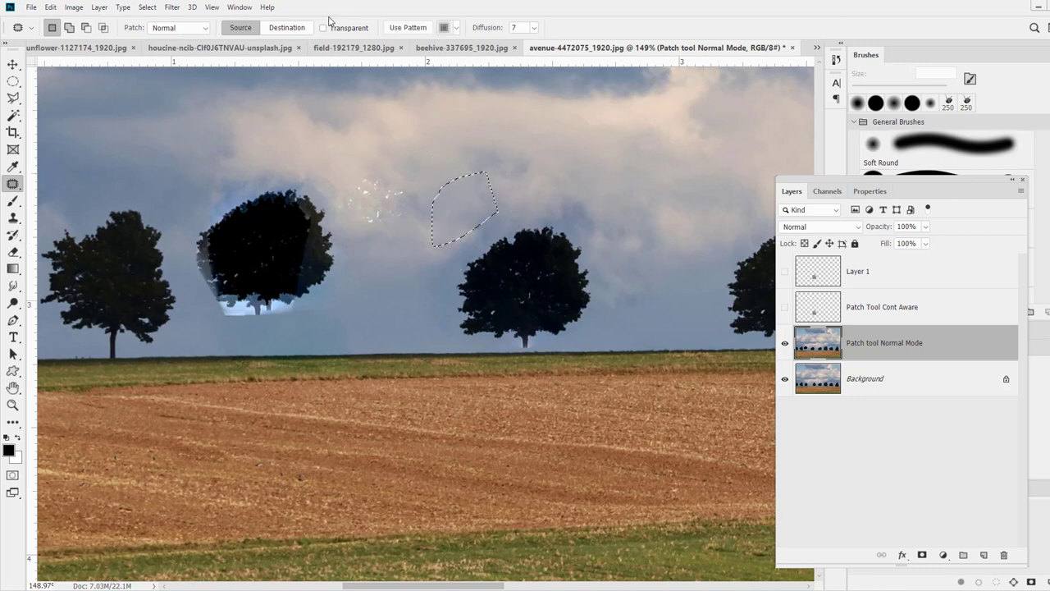
{"action": "left_click", "coordinate": [286, 27]}
{"action": "left_click_drag", "start_coordinate": [481, 218], "coordinate": [481, 258]}
{"action": "mouse_move", "coordinate": [513, 199]}
{"action": "left_mouse_down"}
{"action": "mouse_move", "coordinate": [467, 210]}
{"action": "mouse_move", "coordinate": [539, 151]}
{"action": "mouse_move", "coordinate": [510, 196]}
{"action": "left_mouse_up"}
{"action": "left_click_drag", "start_coordinate": [488, 186], "coordinate": [483, 230]}
{"action": "mouse_move", "coordinate": [597, 196]}
{"action": "left_mouse_down"}
{"action": "mouse_move", "coordinate": [599, 157]}
{"action": "mouse_move", "coordinate": [613, 208]}
{"action": "mouse_move", "coordinate": [632, 203]}
{"action": "left_mouse_up"}
{"action": "left_click_drag", "start_coordinate": [611, 169], "coordinate": [563, 232]}
{"action": "mouse_move", "coordinate": [654, 292]}
{"action": "left_mouse_down"}
{"action": "mouse_move", "coordinate": [615, 238]}
{"action": "mouse_move", "coordinate": [659, 253]}
{"action": "mouse_move", "coordinate": [609, 291]}
{"action": "mouse_move", "coordinate": [581, 293]}
{"action": "left_mouse_up"}
{"action": "left_click", "coordinate": [619, 292]}
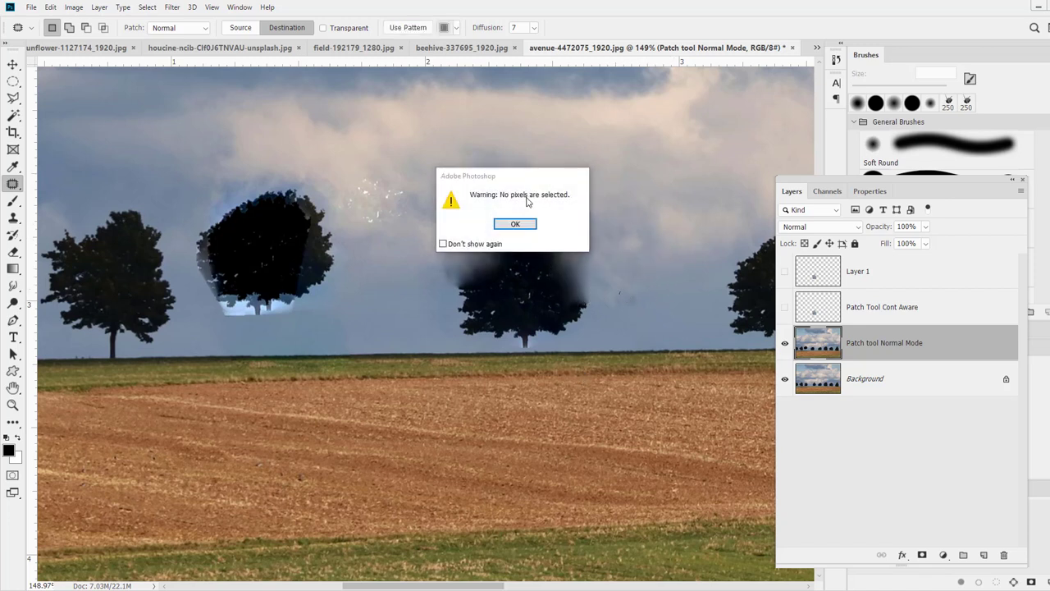
{"action": "left_click", "coordinate": [525, 223]}
Copy more outlined sky from both sides of the middle tree over its lower crown edges
{"action": "left_click_drag", "start_coordinate": [615, 335], "coordinate": [646, 336]}
{"action": "left_click_drag", "start_coordinate": [635, 325], "coordinate": [581, 330]}
{"action": "left_click", "coordinate": [625, 318]}
{"action": "mouse_move", "coordinate": [390, 316]}
{"action": "left_mouse_down"}
{"action": "mouse_move", "coordinate": [430, 291]}
{"action": "mouse_move", "coordinate": [393, 306]}
{"action": "mouse_move", "coordinate": [473, 316]}
{"action": "left_mouse_up"}
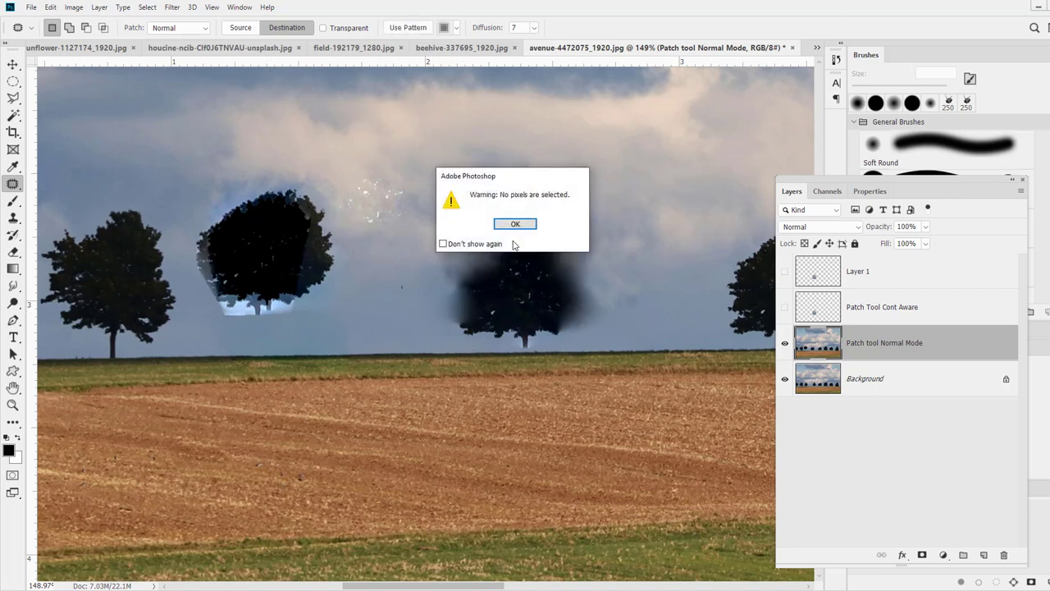
{"action": "left_click", "coordinate": [516, 223]}
Set Diffusion to 4, outline the whole blurred tree, and try copying it into the sky as Destination, undoing the copy
{"action": "left_click", "coordinate": [533, 27]}
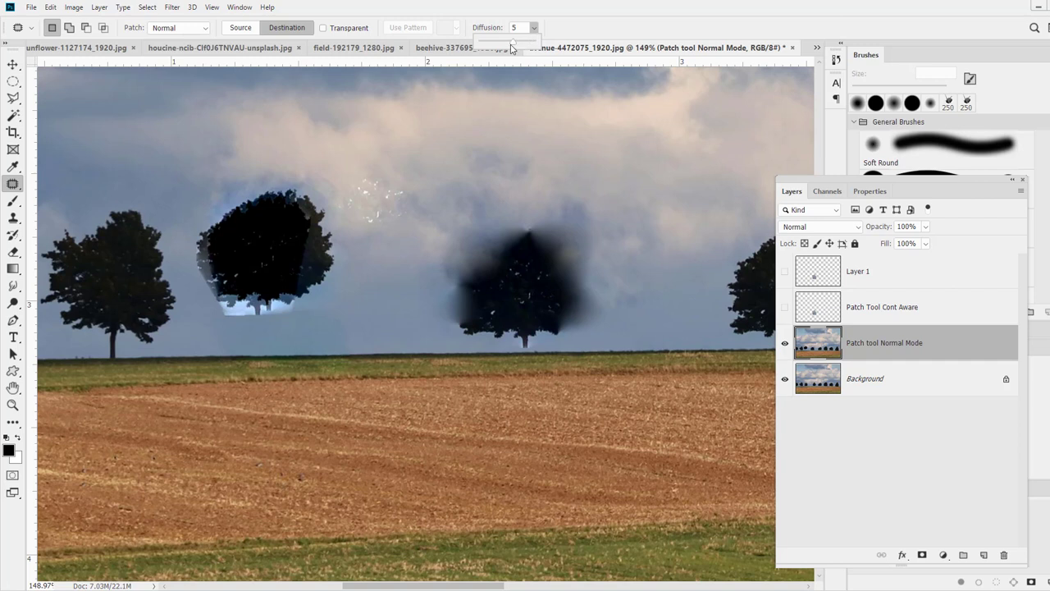
{"action": "left_click_drag", "start_coordinate": [511, 49], "coordinate": [508, 49]}
{"action": "mouse_move", "coordinate": [466, 361]}
{"action": "left_mouse_down"}
{"action": "mouse_move", "coordinate": [458, 210]}
{"action": "mouse_move", "coordinate": [627, 327]}
{"action": "mouse_move", "coordinate": [566, 349]}
{"action": "left_mouse_up"}
{"action": "left_click_drag", "start_coordinate": [534, 304], "coordinate": [656, 139]}
{"action": "key", "text": "ctrl+z"}
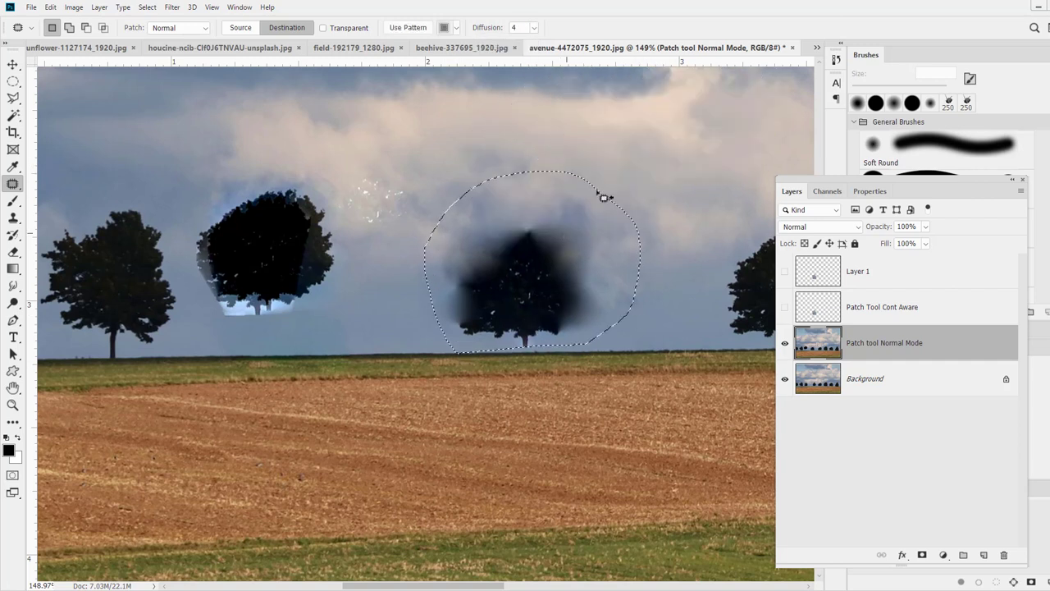
Switch the patch to Source, replace the outlined tree with clouds from the upper sky, and deselect
{"action": "left_click", "coordinate": [240, 27]}
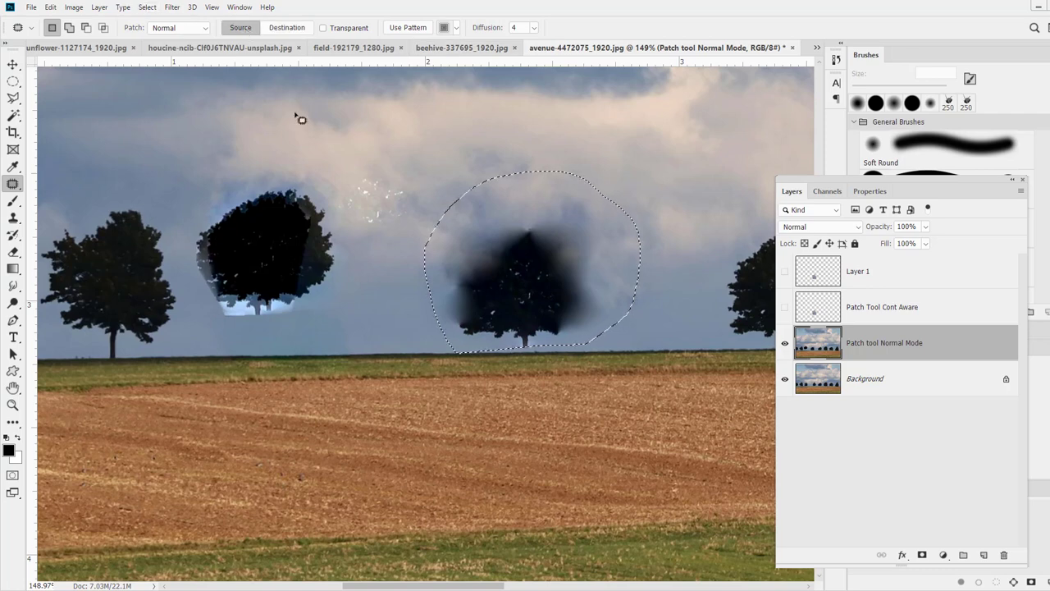
{"action": "left_click_drag", "start_coordinate": [504, 301], "coordinate": [682, 149]}
{"action": "scroll", "coordinate": [504, 210], "scroll_direction": "up", "scroll_amount": 2}
{"action": "key", "text": "ctrl+d"}
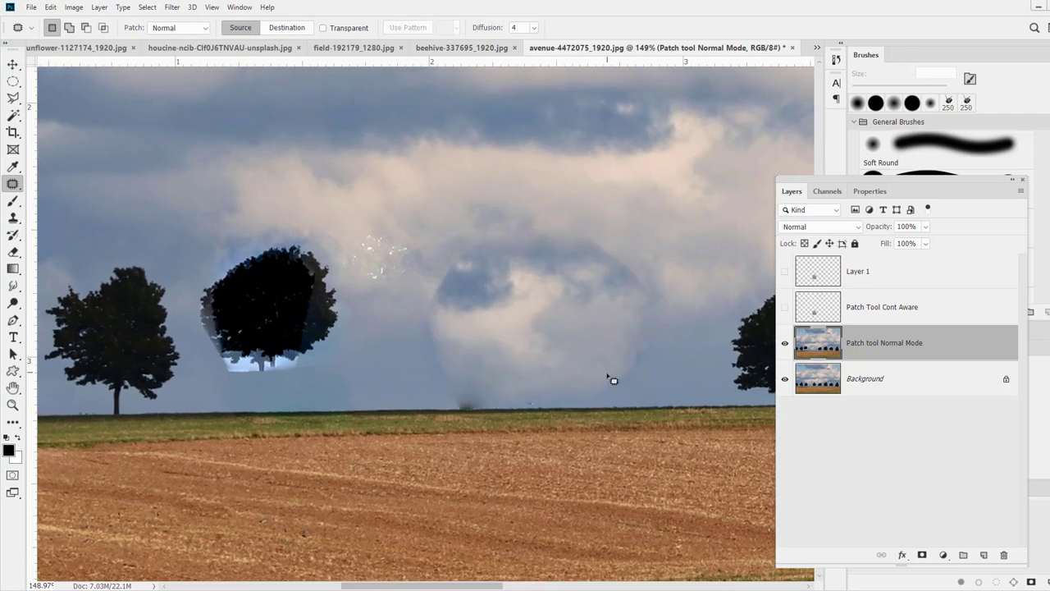
Switch to the portrait of the woman in blue, outline her head and hair sticks, and set selections to add
{"action": "left_click", "coordinate": [459, 48]}
{"action": "left_click", "coordinate": [330, 48]}
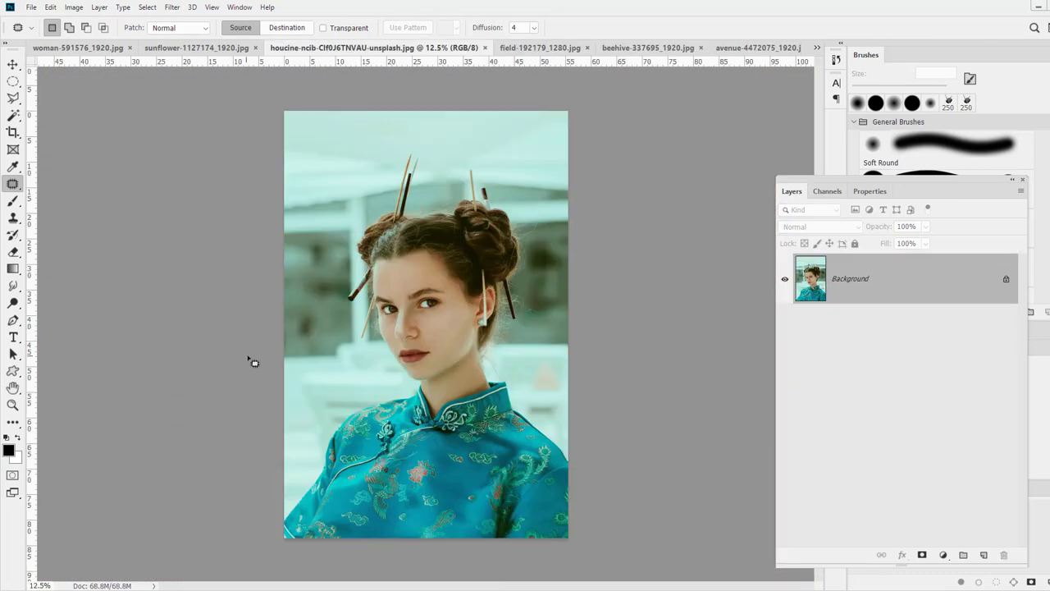
{"action": "mouse_move", "coordinate": [366, 216]}
{"action": "left_mouse_down"}
{"action": "mouse_move", "coordinate": [341, 302]}
{"action": "mouse_move", "coordinate": [355, 312]}
{"action": "mouse_move", "coordinate": [357, 359]}
{"action": "mouse_move", "coordinate": [397, 349]}
{"action": "mouse_move", "coordinate": [431, 423]}
{"action": "mouse_move", "coordinate": [502, 392]}
{"action": "mouse_move", "coordinate": [524, 351]}
{"action": "mouse_move", "coordinate": [540, 253]}
{"action": "mouse_move", "coordinate": [514, 184]}
{"action": "mouse_move", "coordinate": [464, 153]}
{"action": "mouse_move", "coordinate": [442, 176]}
{"action": "mouse_move", "coordinate": [426, 148]}
{"action": "mouse_move", "coordinate": [386, 153]}
{"action": "mouse_move", "coordinate": [368, 218]}
{"action": "left_mouse_up"}
{"action": "key", "text": "shift"}
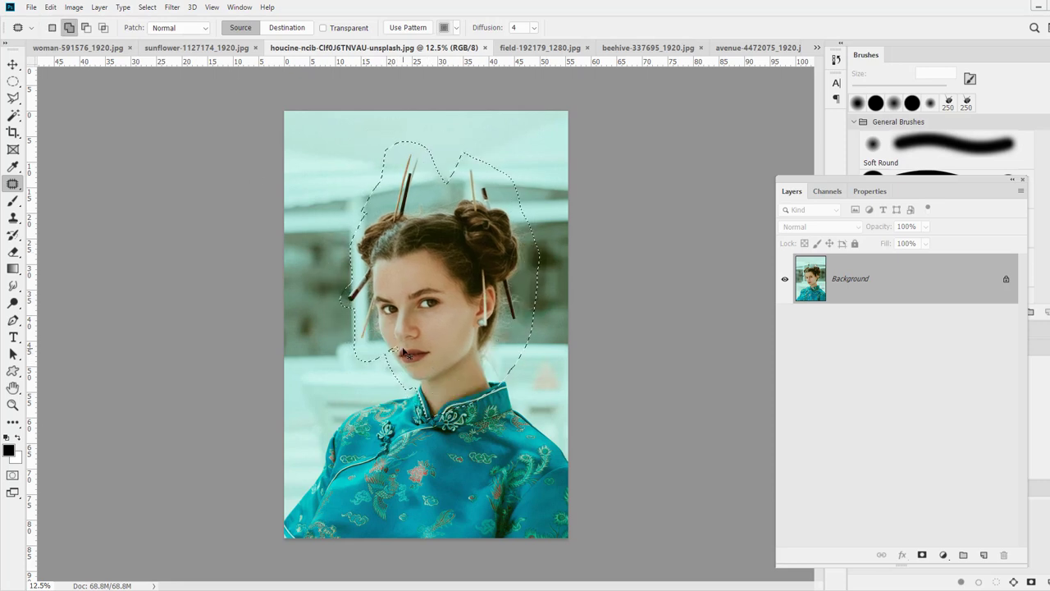
{"action": "mouse_move", "coordinate": [410, 356]}
{"action": "left_mouse_down"}
{"action": "mouse_move", "coordinate": [393, 271]}
{"action": "mouse_move", "coordinate": [409, 367]}
{"action": "left_mouse_up"}
{"action": "left_click", "coordinate": [53, 29]}
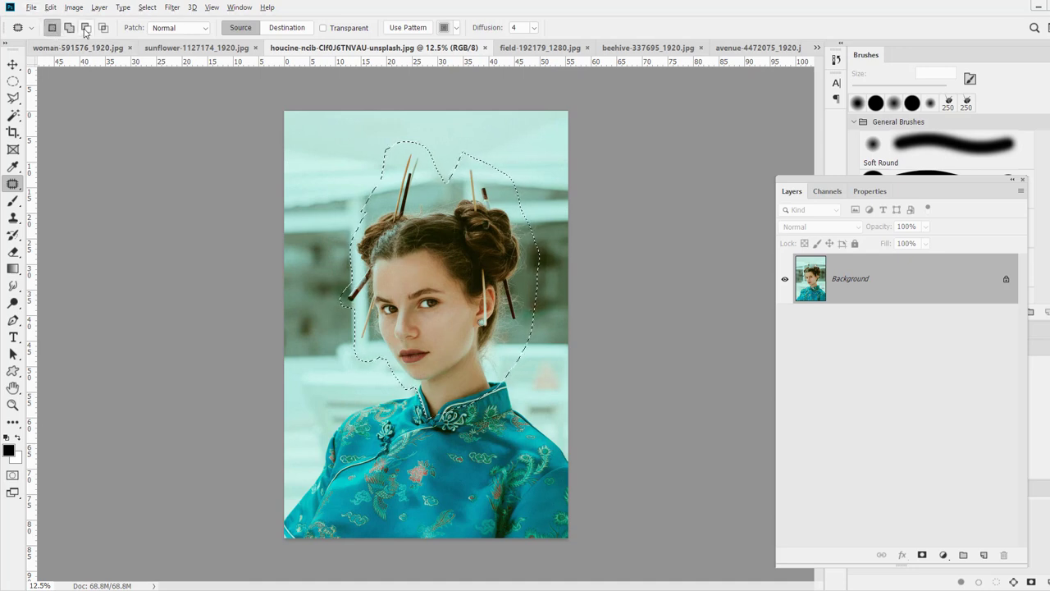
{"action": "left_click", "coordinate": [71, 30]}
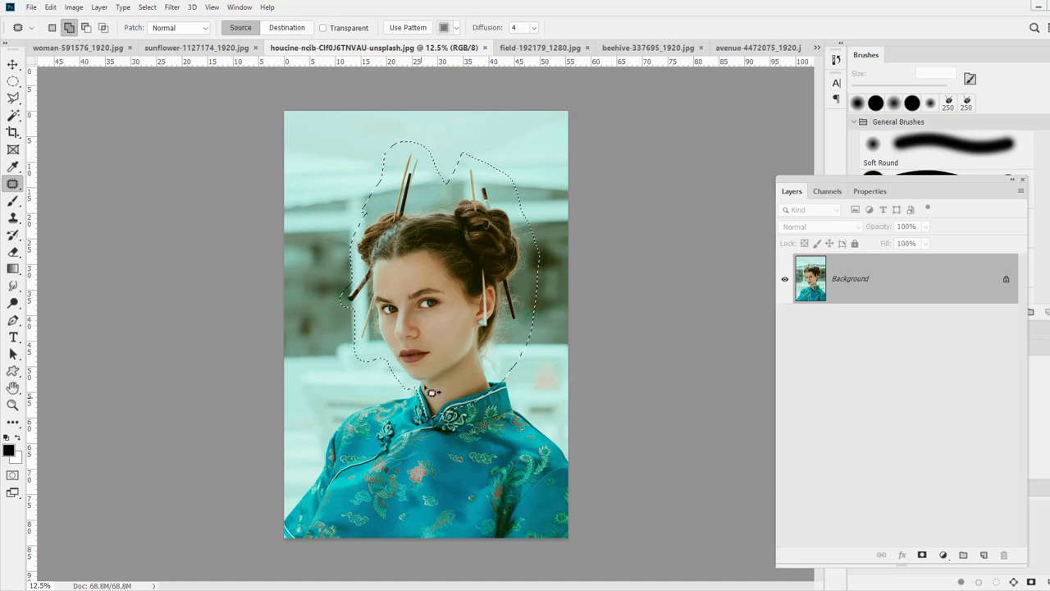
Try subtract and intersect selection modes on the head outline, intersecting it with an area around the hair, and undo the intersection
{"action": "left_click", "coordinate": [86, 28]}
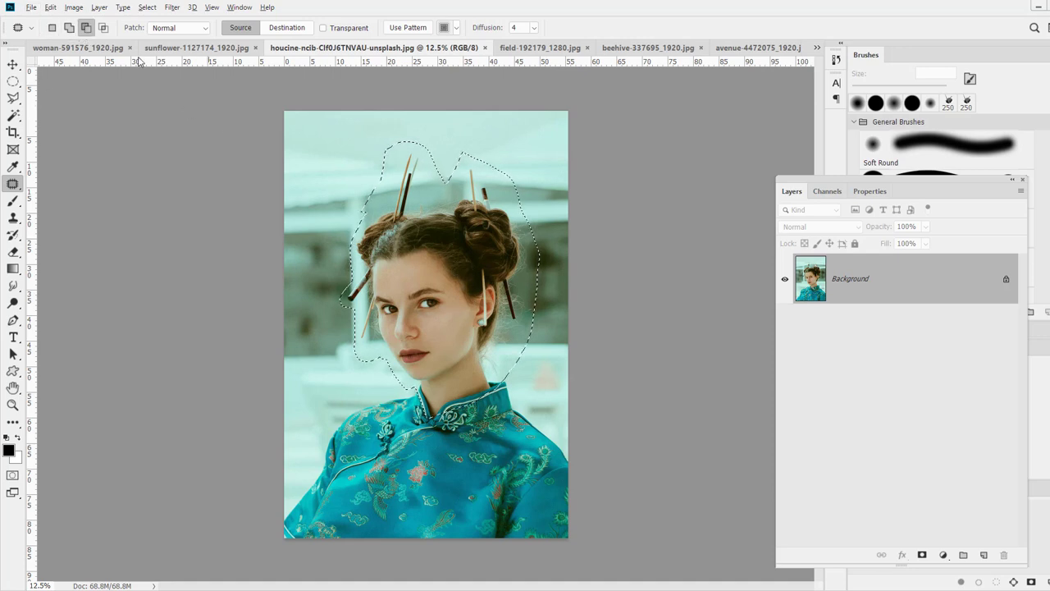
{"action": "key", "text": "alt+shift"}
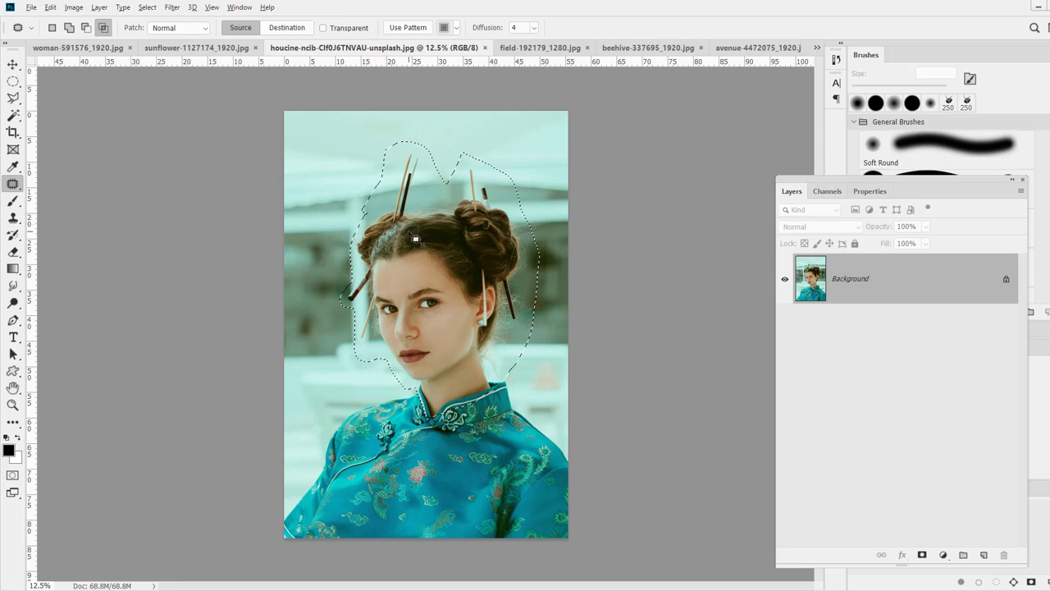
{"action": "mouse_move", "coordinate": [342, 272]}
{"action": "left_mouse_down"}
{"action": "mouse_move", "coordinate": [308, 238]}
{"action": "mouse_move", "coordinate": [303, 181]}
{"action": "mouse_move", "coordinate": [604, 185]}
{"action": "mouse_move", "coordinate": [595, 287]}
{"action": "mouse_move", "coordinate": [320, 285]}
{"action": "left_mouse_up"}
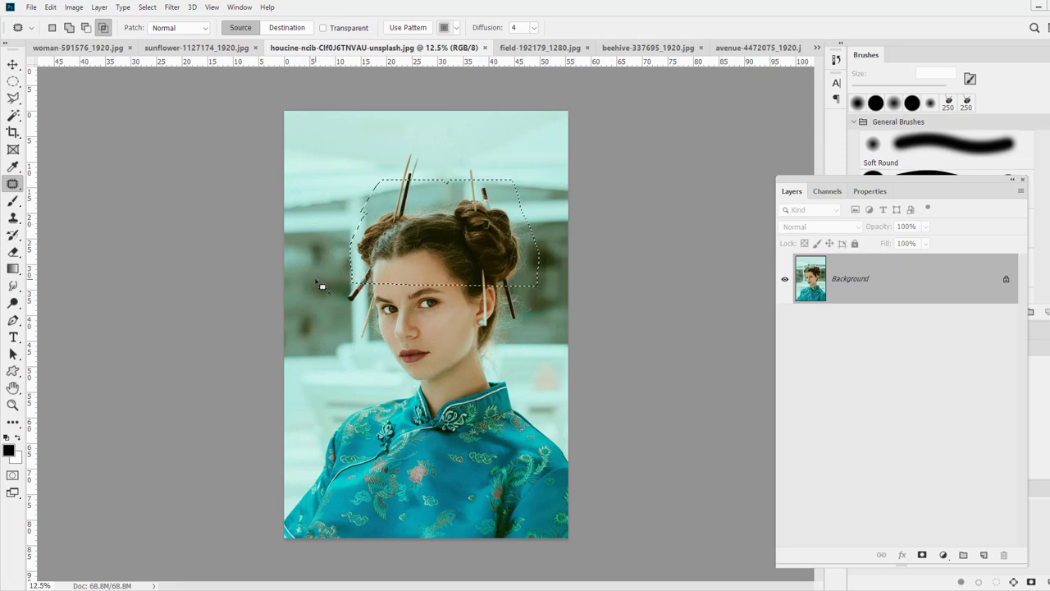
{"action": "key", "text": "ctrl+z"}
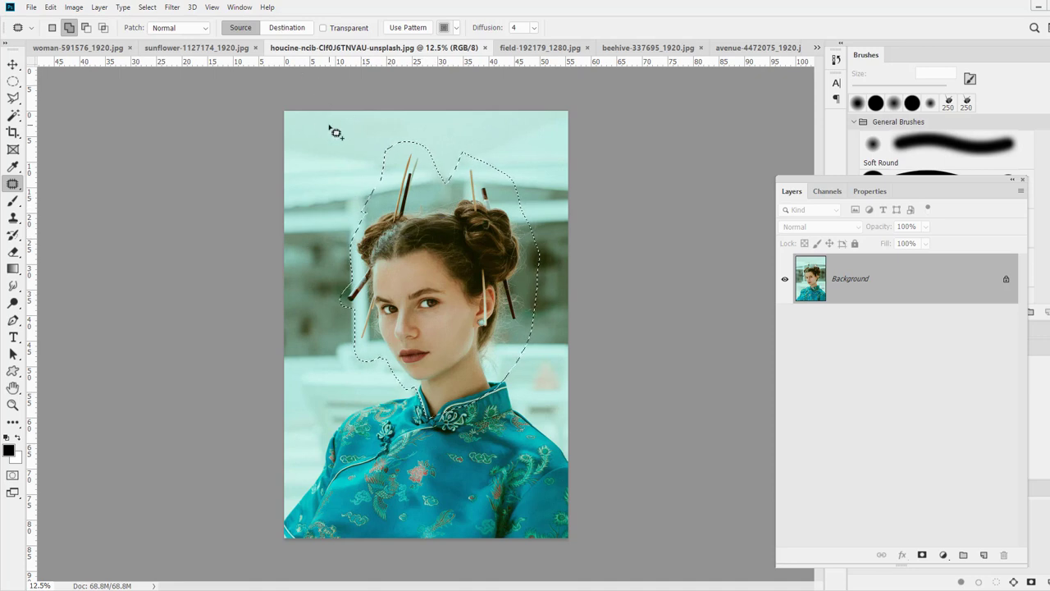
Cover the outlined head and hair sticks with repeated Source patches sampled from the surrounding background until the face is replaced
{"action": "mouse_move", "coordinate": [449, 336]}
{"action": "left_mouse_down"}
{"action": "mouse_move", "coordinate": [368, 234]}
{"action": "mouse_move", "coordinate": [396, 256]}
{"action": "mouse_move", "coordinate": [462, 278]}
{"action": "mouse_move", "coordinate": [439, 191]}
{"action": "mouse_move", "coordinate": [457, 115]}
{"action": "left_mouse_up"}
{"action": "mouse_move", "coordinate": [480, 307]}
{"action": "left_mouse_down"}
{"action": "mouse_move", "coordinate": [465, 227]}
{"action": "mouse_move", "coordinate": [471, 106]}
{"action": "left_mouse_up"}
{"action": "mouse_move", "coordinate": [481, 182]}
{"action": "left_mouse_down"}
{"action": "mouse_move", "coordinate": [484, 201]}
{"action": "mouse_move", "coordinate": [386, 242]}
{"action": "mouse_move", "coordinate": [276, 216]}
{"action": "mouse_move", "coordinate": [300, 222]}
{"action": "mouse_move", "coordinate": [294, 215]}
{"action": "left_mouse_up"}
{"action": "left_click_drag", "start_coordinate": [427, 239], "coordinate": [582, 238]}
{"action": "left_click_drag", "start_coordinate": [484, 278], "coordinate": [556, 279]}
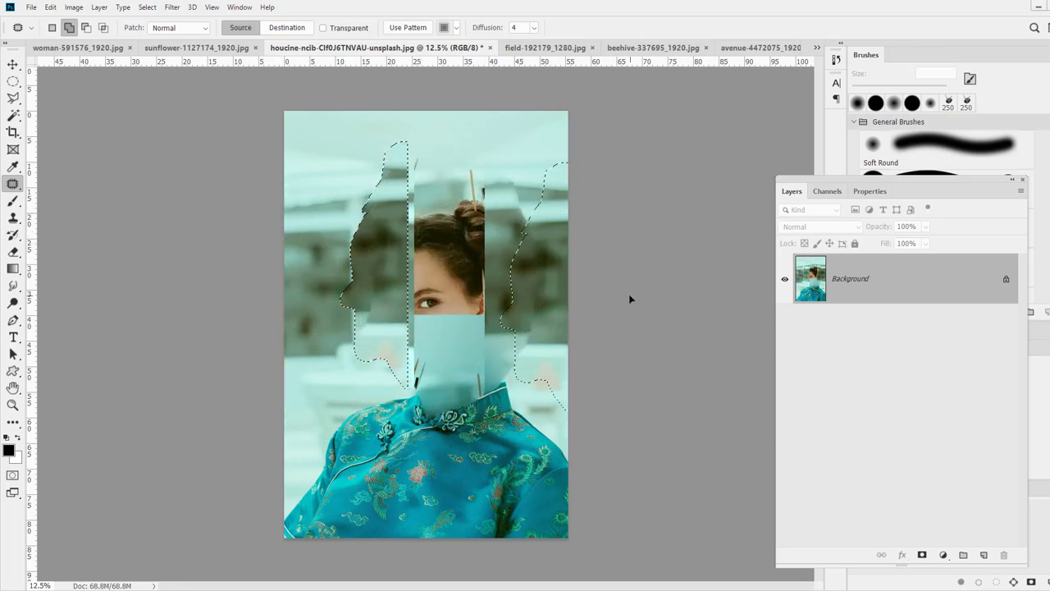
{"action": "mouse_move", "coordinate": [470, 322]}
{"action": "left_mouse_down"}
{"action": "mouse_move", "coordinate": [377, 128]}
{"action": "mouse_move", "coordinate": [324, 129]}
{"action": "left_mouse_up"}
{"action": "left_click_drag", "start_coordinate": [426, 257], "coordinate": [516, 108]}
{"action": "mouse_move", "coordinate": [435, 300]}
{"action": "left_mouse_down"}
{"action": "mouse_move", "coordinate": [321, 241]}
{"action": "mouse_move", "coordinate": [310, 251]}
{"action": "mouse_move", "coordinate": [403, 287]}
{"action": "mouse_move", "coordinate": [444, 283]}
{"action": "mouse_move", "coordinate": [417, 197]}
{"action": "left_mouse_up"}
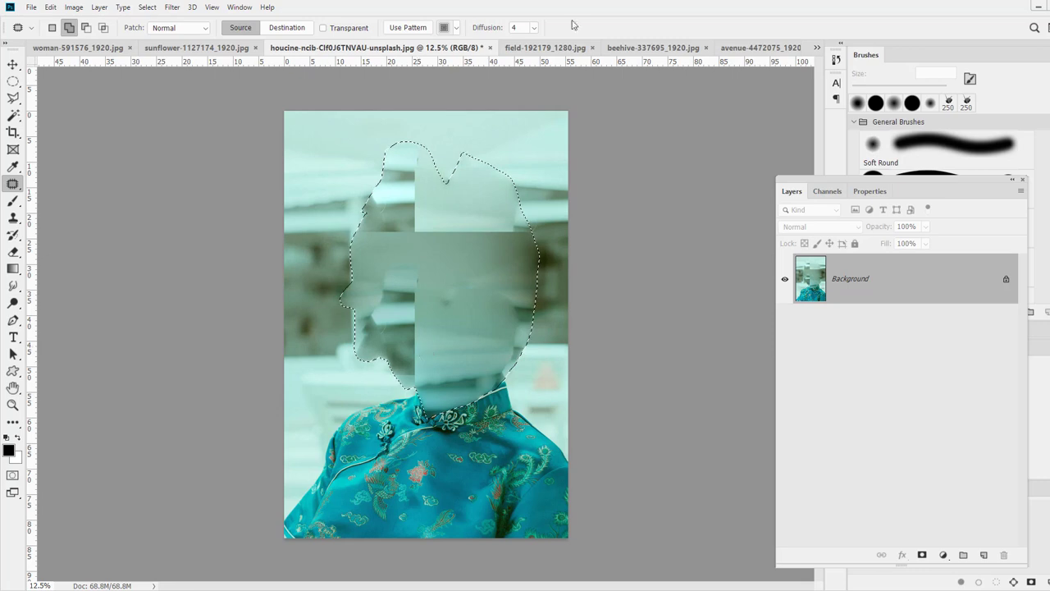
Switch to the wheat field image and outline the tree together with some of the surrounding sky and cloud
{"action": "left_click", "coordinate": [564, 49]}
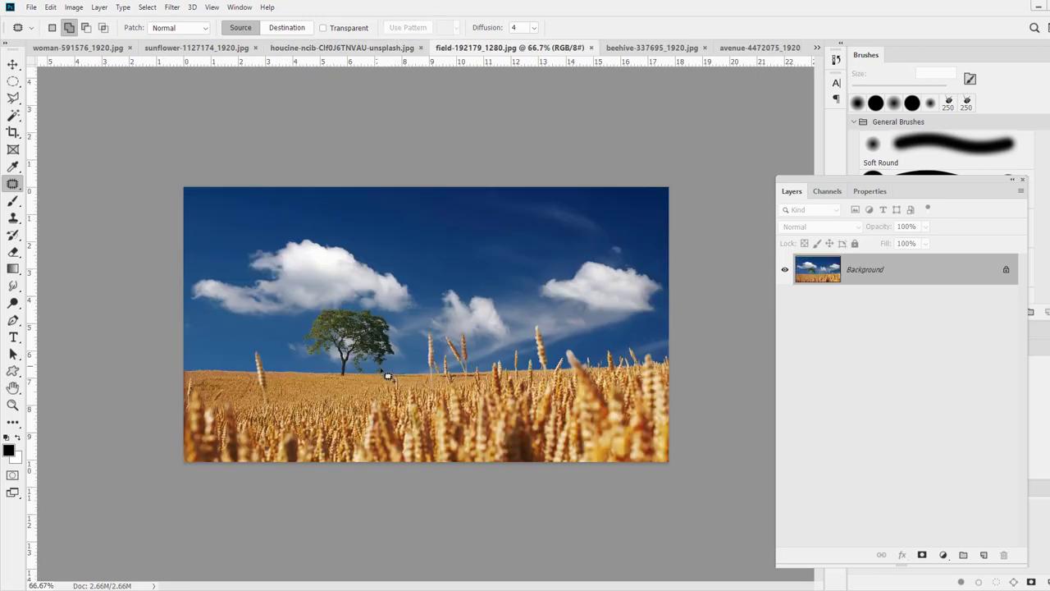
{"action": "mouse_move", "coordinate": [338, 389]}
{"action": "left_mouse_down"}
{"action": "mouse_move", "coordinate": [299, 389]}
{"action": "mouse_move", "coordinate": [285, 281]}
{"action": "left_mouse_up"}
{"action": "left_click_drag", "start_coordinate": [426, 300], "coordinate": [423, 291]}
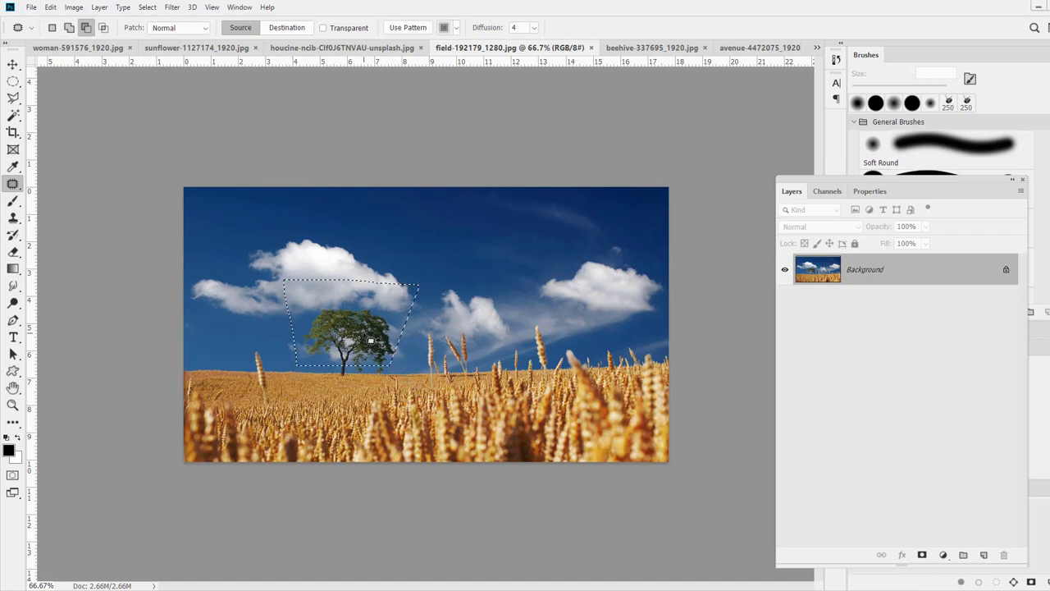
Try replacing the outlined tree with the cloud on the far right and the sky on its left, undoing both patches
{"action": "left_click_drag", "start_coordinate": [371, 341], "coordinate": [626, 310]}
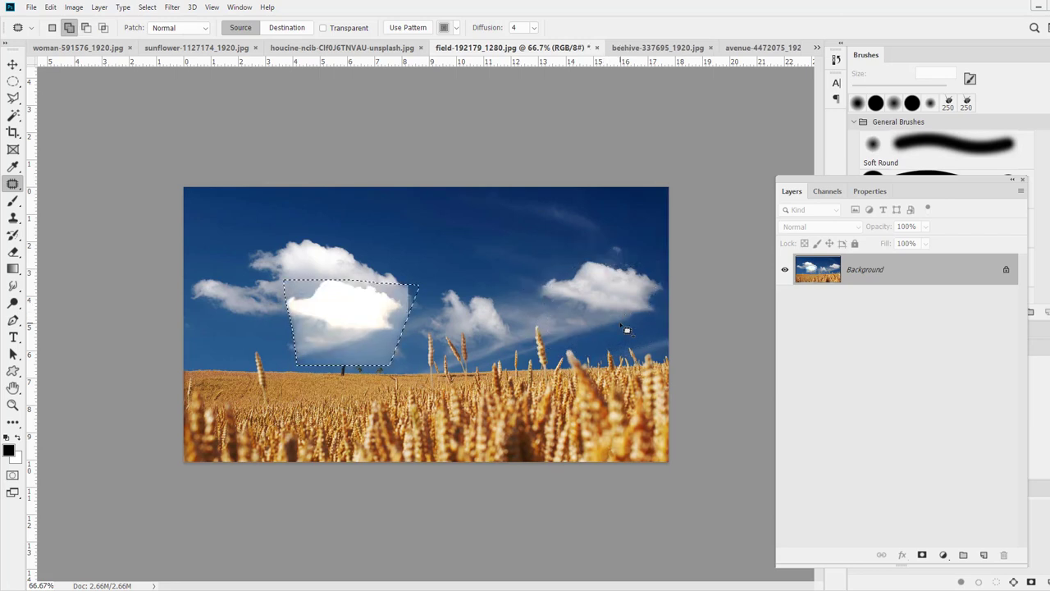
{"action": "left_click_drag", "start_coordinate": [316, 350], "coordinate": [237, 323]}
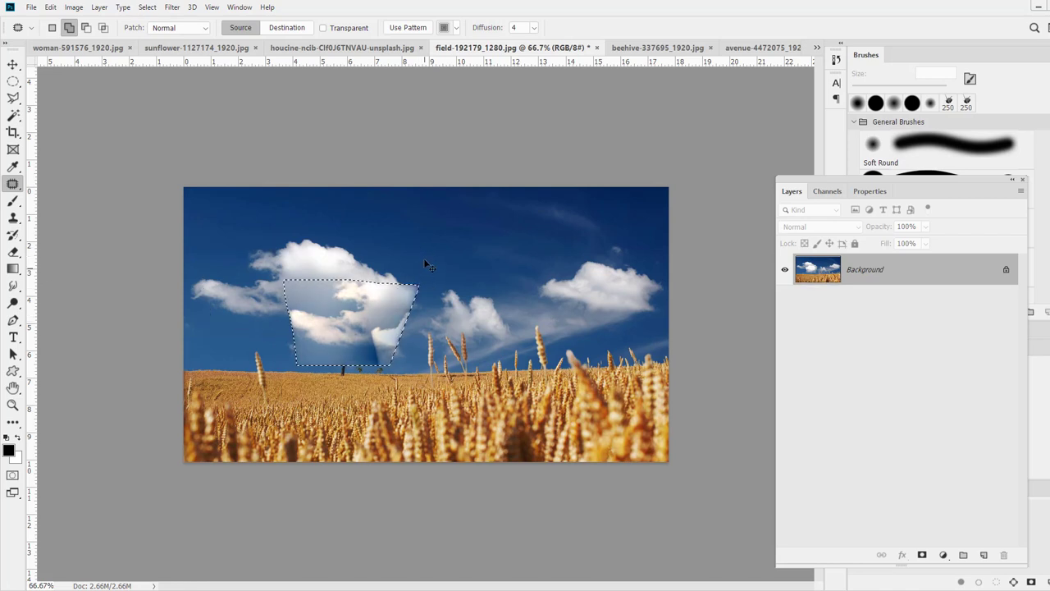
{"action": "key", "text": "ctrl+z"}
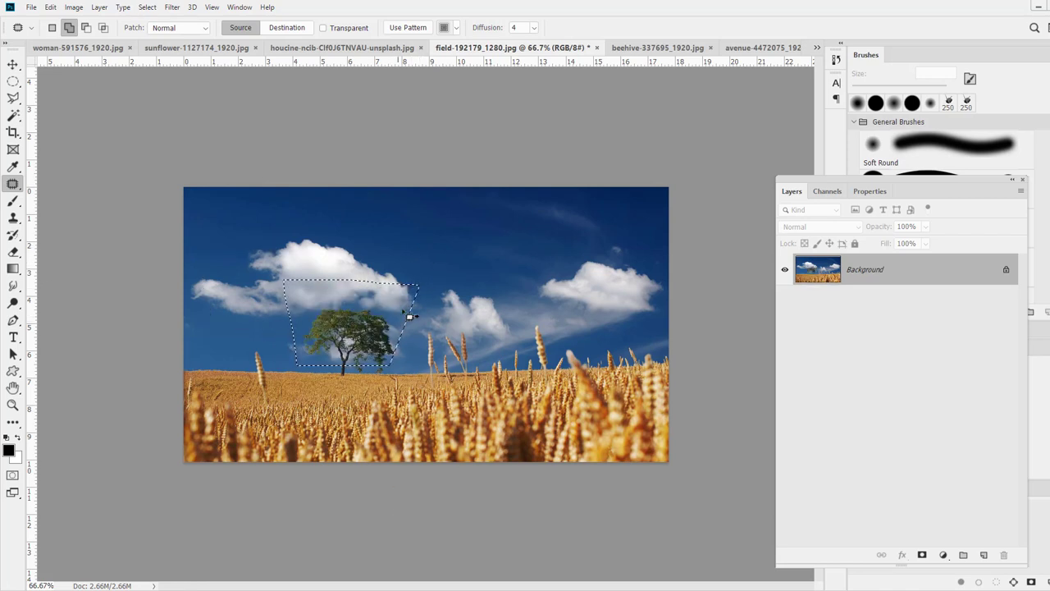
Trim the selection to a rounded outline close to the tree crown, replace it with sky from the left, and deselect
{"action": "key", "text": "alt"}
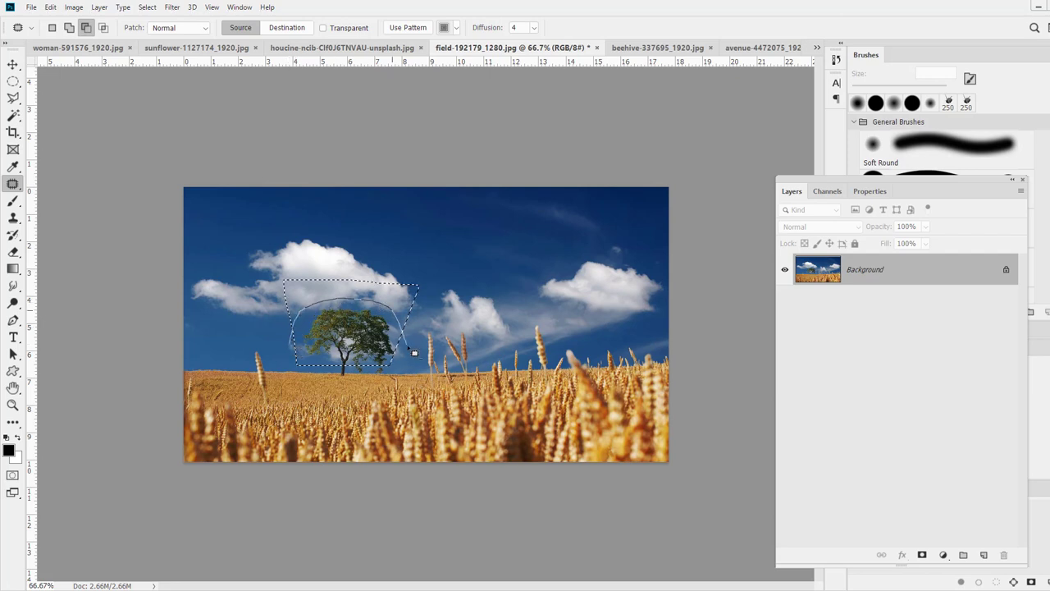
{"action": "mouse_move", "coordinate": [414, 353]}
{"action": "left_mouse_down"}
{"action": "mouse_move", "coordinate": [351, 239]}
{"action": "mouse_move", "coordinate": [237, 253]}
{"action": "mouse_move", "coordinate": [272, 361]}
{"action": "mouse_move", "coordinate": [323, 343]}
{"action": "mouse_move", "coordinate": [221, 328]}
{"action": "left_mouse_up"}
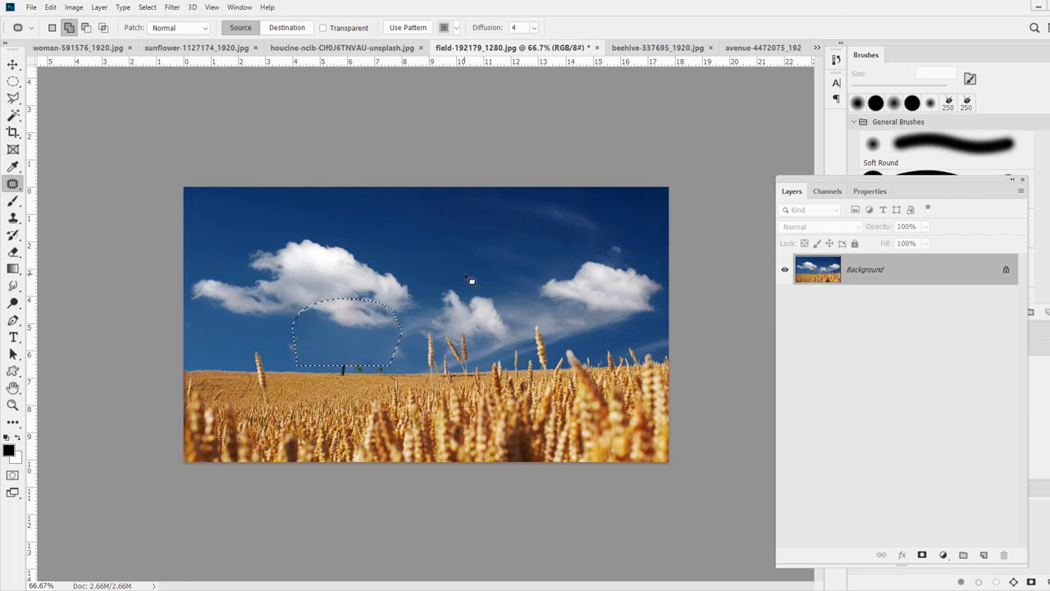
{"action": "key", "text": "ctrl+d"}
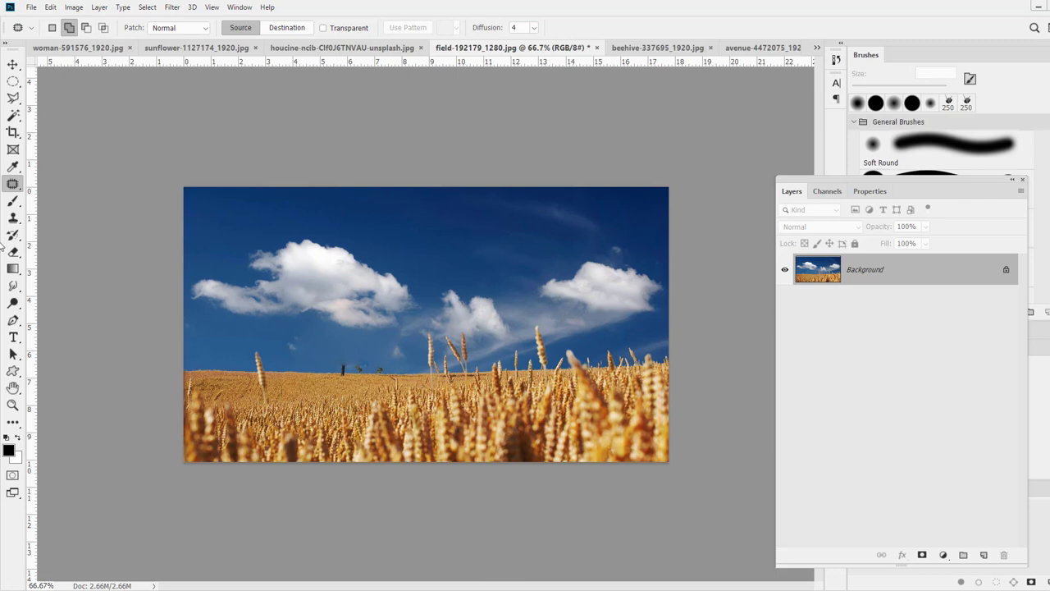
Switch to the avenue image, hide the Patch tool Normal Mode layer, and show and hide the Patch Tool Cont Aware layer for comparison
{"action": "left_click", "coordinate": [14, 182]}
{"action": "left_click", "coordinate": [13, 182]}
{"action": "left_click", "coordinate": [659, 47]}
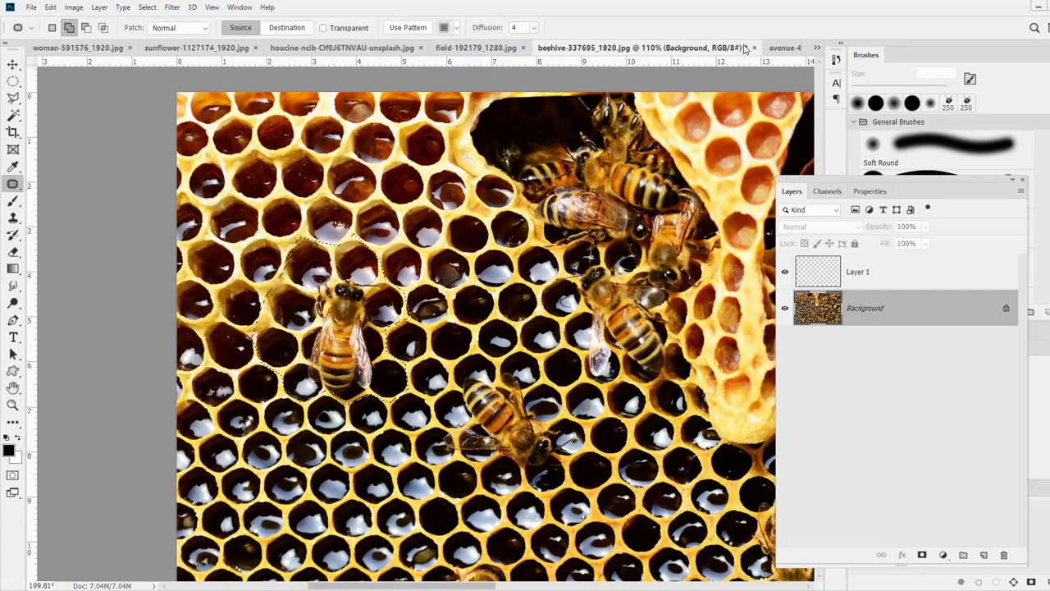
{"action": "left_click", "coordinate": [787, 47]}
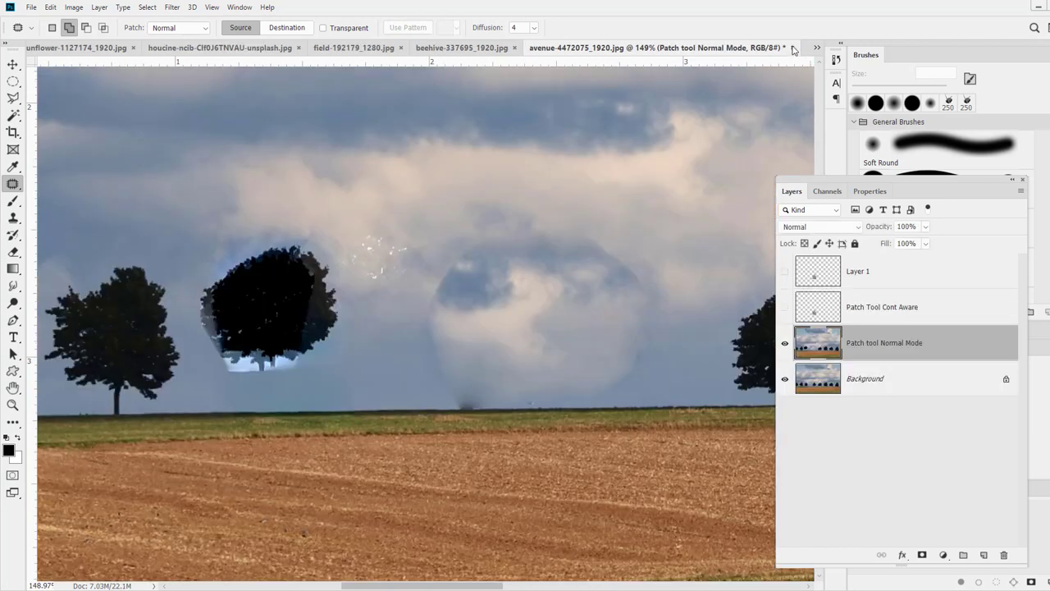
{"action": "left_click", "coordinate": [786, 344]}
{"action": "left_click", "coordinate": [785, 309]}
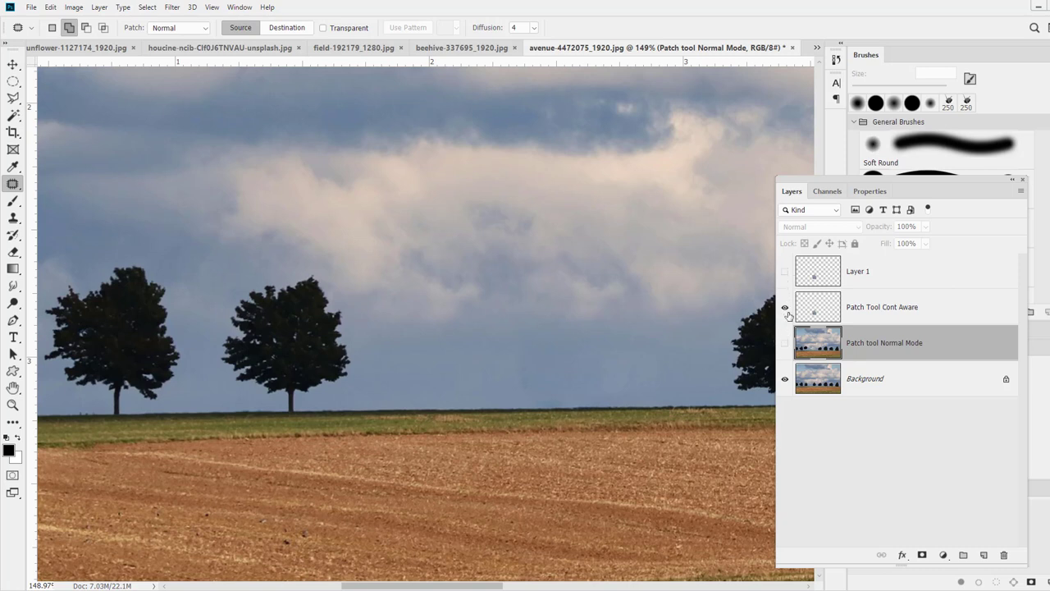
{"action": "left_click", "coordinate": [785, 312]}
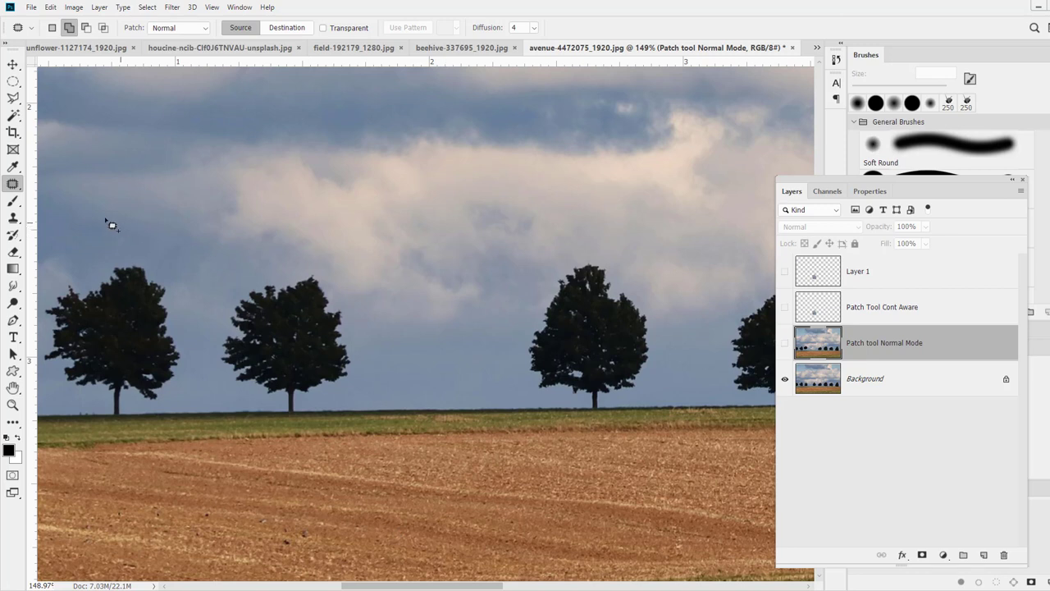
Show the healing tools grouped with the Patch tool, including the Content-Aware Move Tool
{"action": "right_click", "coordinate": [12, 184]}
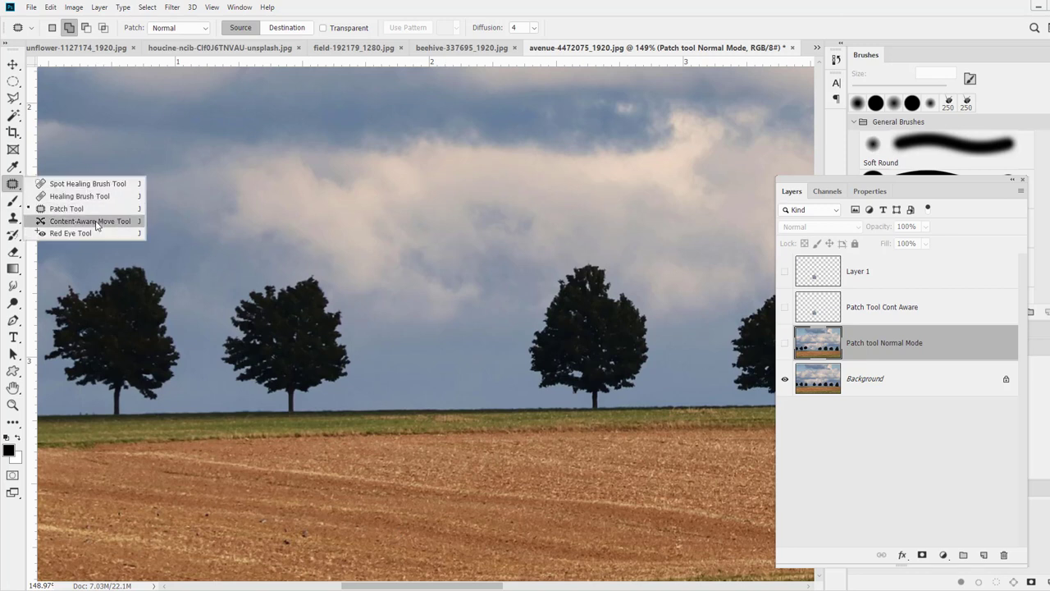